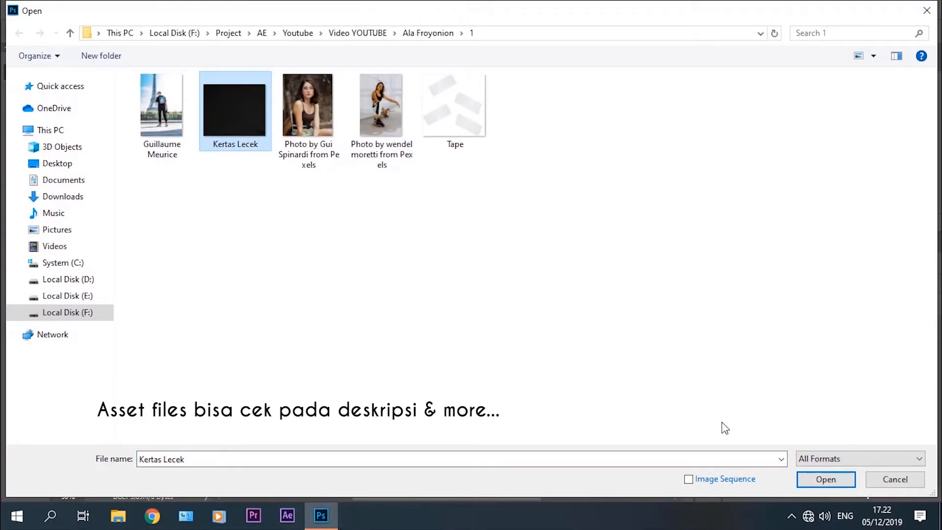
- Open the Kertas Lecek image and copy its black crumpled-paper texture into the Untitled-1 document
{"action": "left_click", "coordinate": [817, 484]}
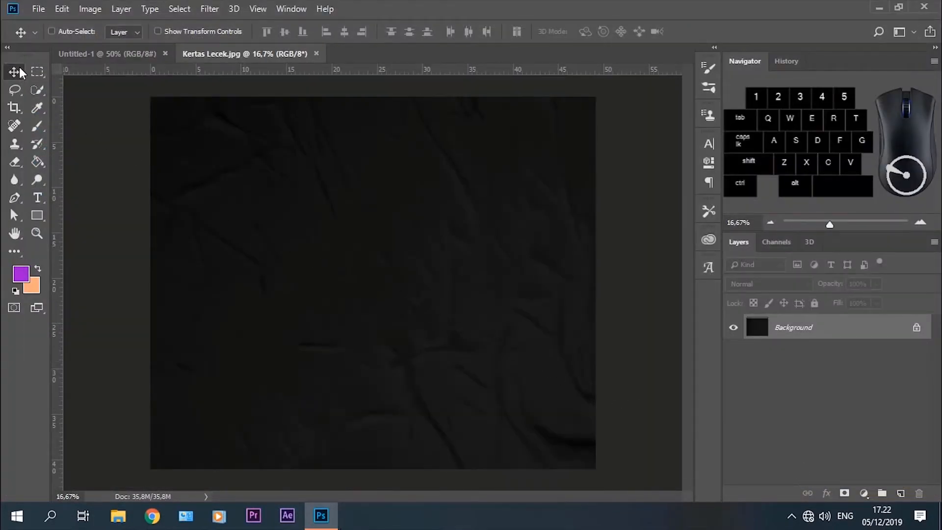
{"action": "left_click_drag", "start_coordinate": [17, 73], "coordinate": [49, 71]}
{"action": "left_click_drag", "start_coordinate": [385, 275], "coordinate": [352, 274]}
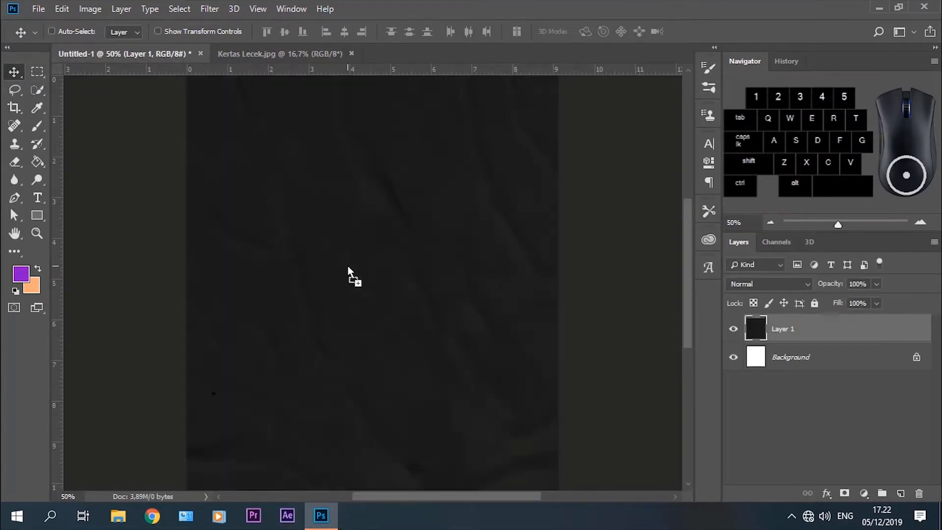
- Free Transform the paper texture, centring it on the canvas and scaling it proportionally to about 41%
{"action": "left_click", "coordinate": [61, 8]}
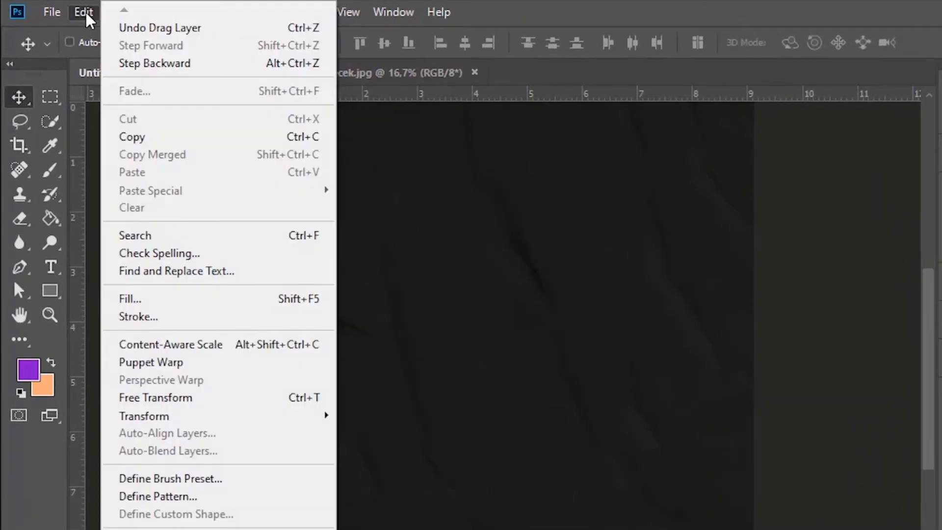
{"action": "left_click", "coordinate": [157, 399]}
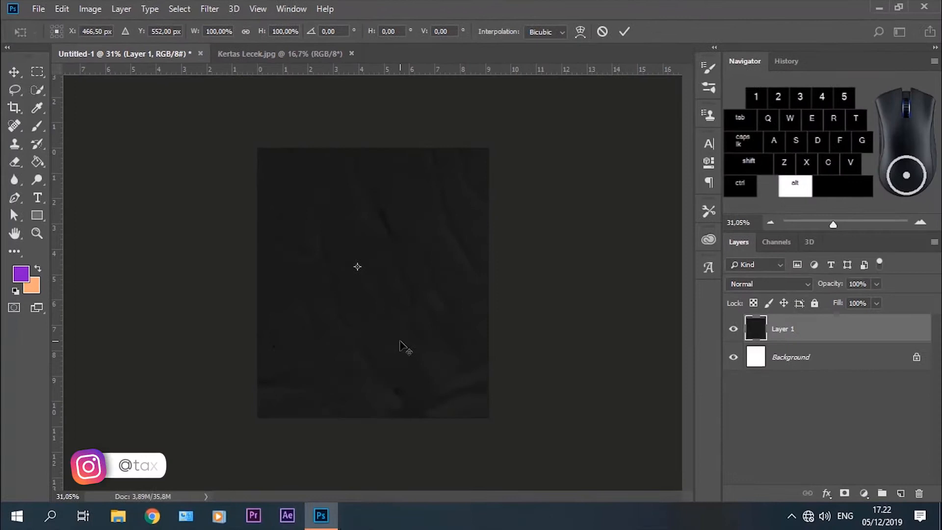
{"action": "scroll", "coordinate": [401, 344], "scroll_direction": "down", "scroll_amount": 2, "text": "alt"}
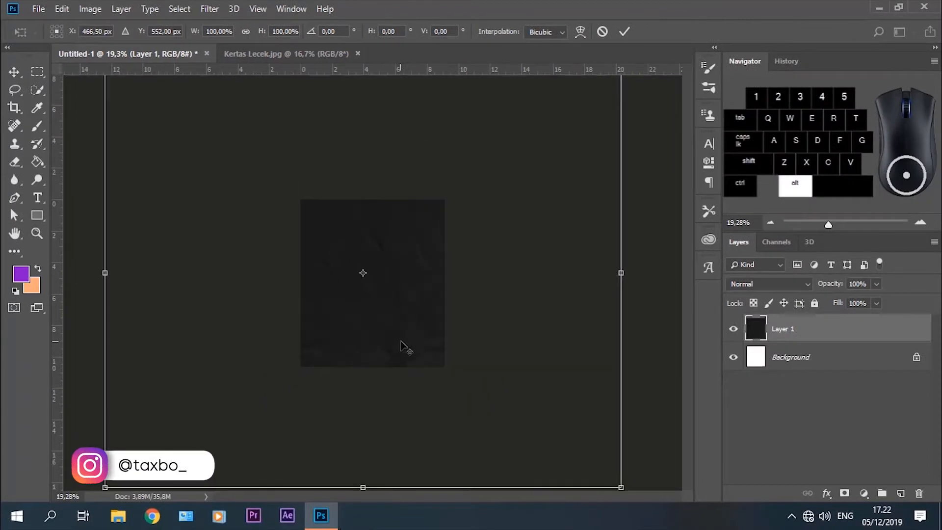
{"action": "scroll", "coordinate": [401, 344], "scroll_direction": "down", "scroll_amount": 1, "text": "alt"}
{"action": "left_click_drag", "start_coordinate": [413, 281], "coordinate": [432, 268]}
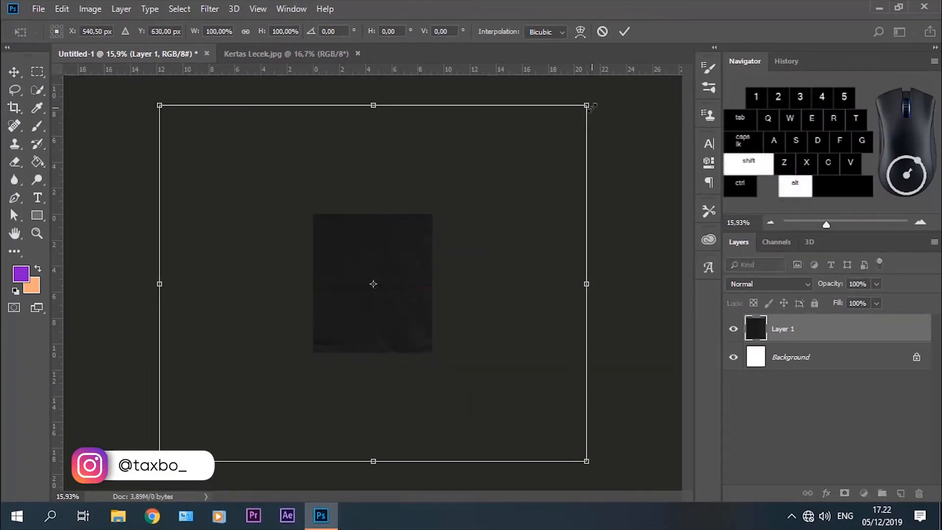
{"action": "left_click_drag", "start_coordinate": [591, 107], "coordinate": [491, 244]}
{"action": "left_click", "coordinate": [624, 31]}
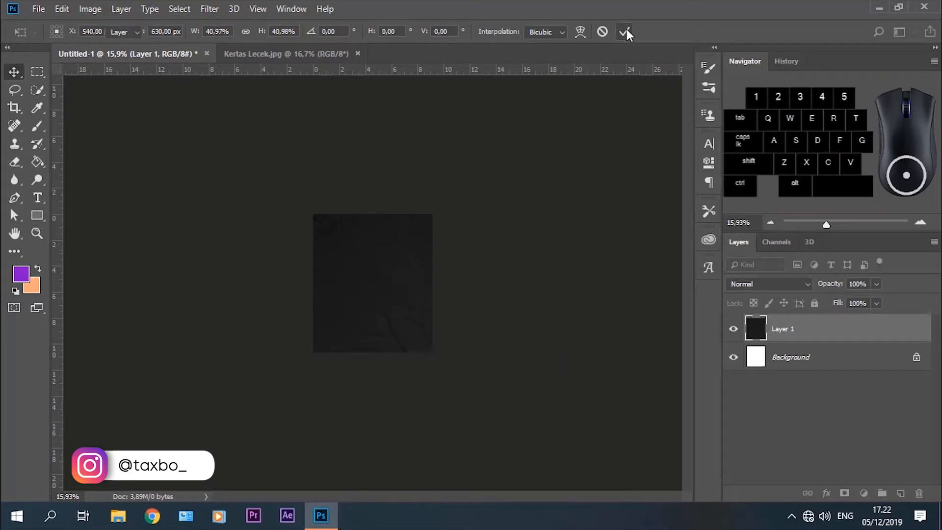
- Open the Pexels photo of the crouching woman in white trousers and copy it into the Untitled-1 document
{"action": "left_click", "coordinate": [38, 9]}
{"action": "left_click", "coordinate": [101, 37]}
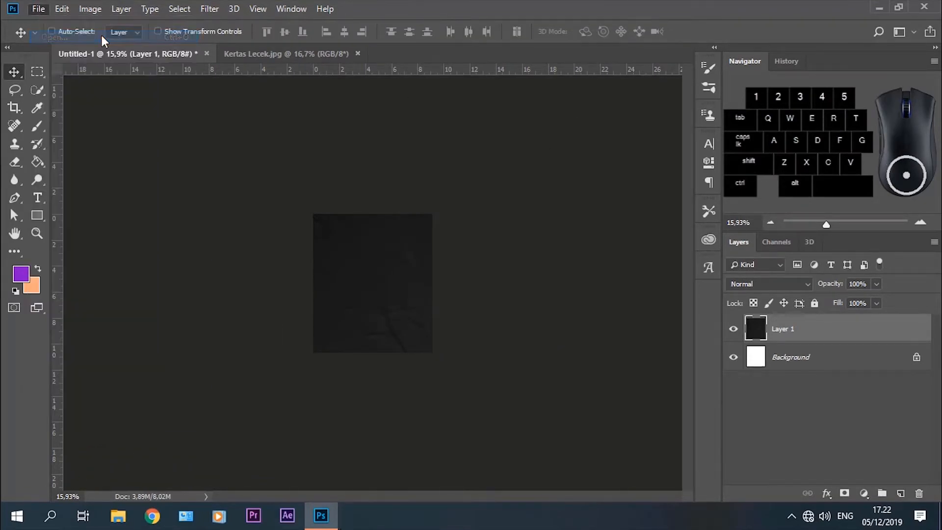
{"action": "left_click", "coordinate": [383, 126]}
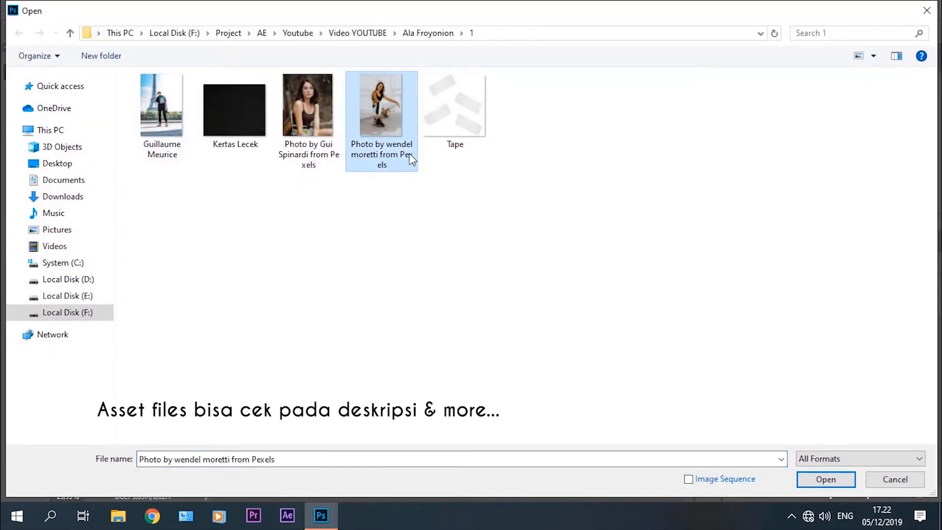
{"action": "left_click", "coordinate": [817, 480]}
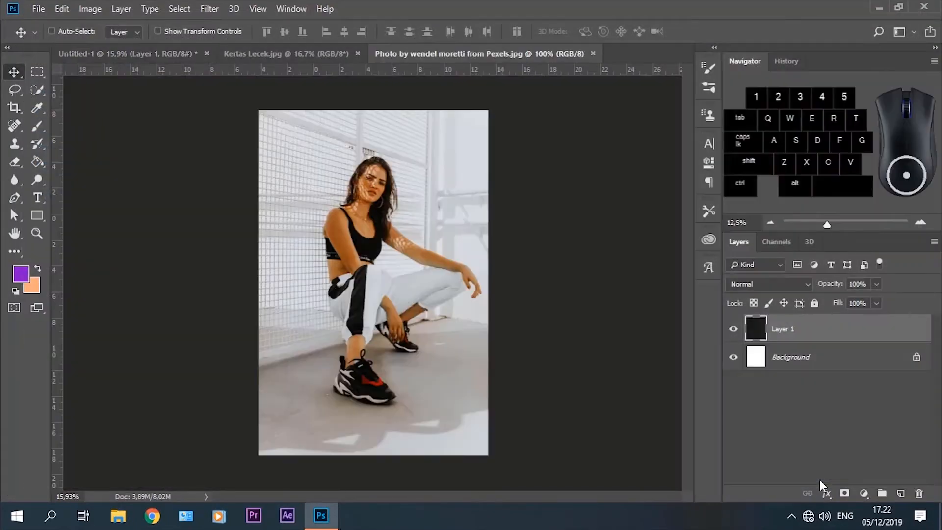
{"action": "left_click_drag", "start_coordinate": [415, 277], "coordinate": [361, 284]}
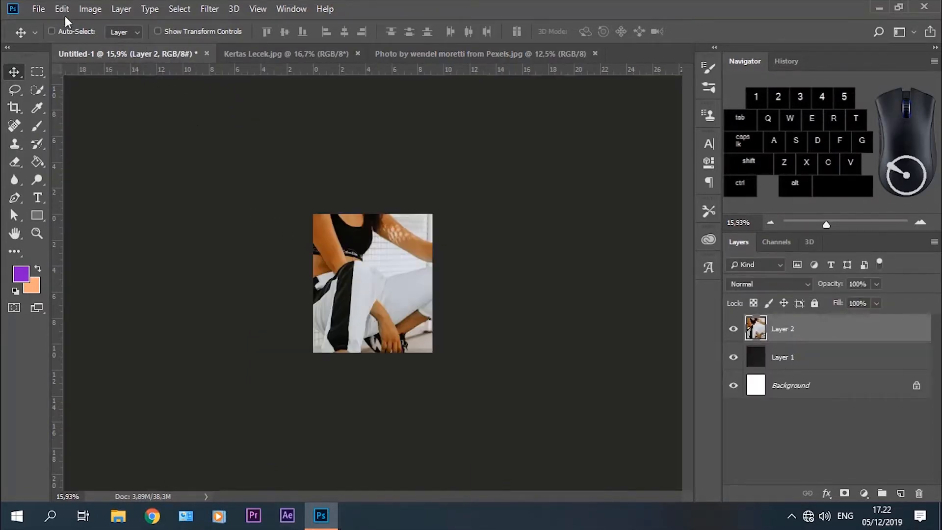
- Free Transform the woman's photo, scaling it proportionally to about 21.8% and centring it on the canvas
{"action": "left_click", "coordinate": [62, 10]}
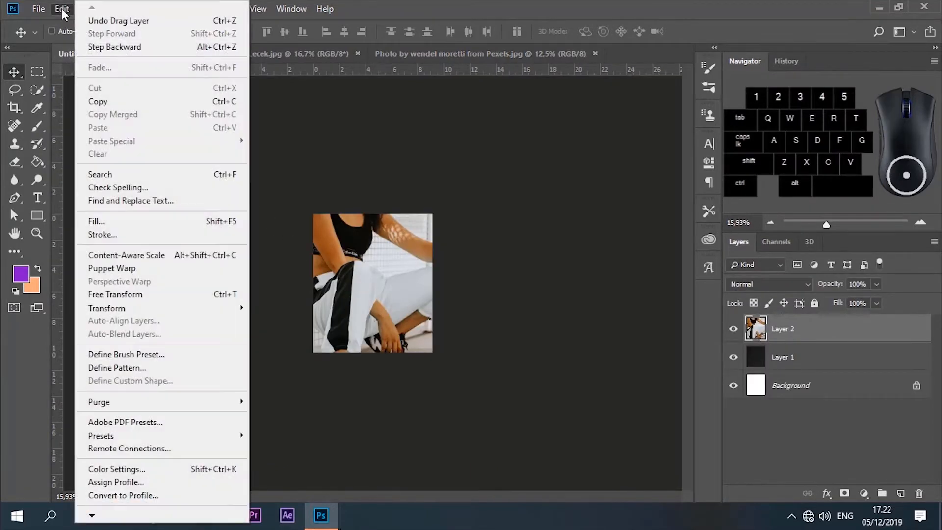
{"action": "left_click", "coordinate": [109, 294]}
{"action": "scroll", "coordinate": [357, 329], "scroll_direction": "down", "scroll_amount": 1}
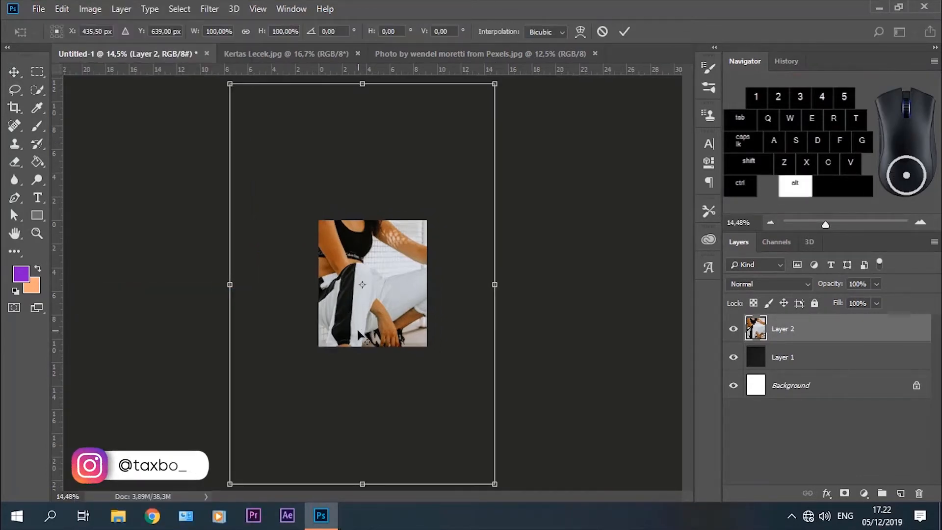
{"action": "left_click_drag", "start_coordinate": [494, 84], "coordinate": [398, 230]}
{"action": "scroll", "coordinate": [383, 277], "scroll_direction": "up", "scroll_amount": 2}
{"action": "left_click_drag", "start_coordinate": [381, 277], "coordinate": [396, 275]}
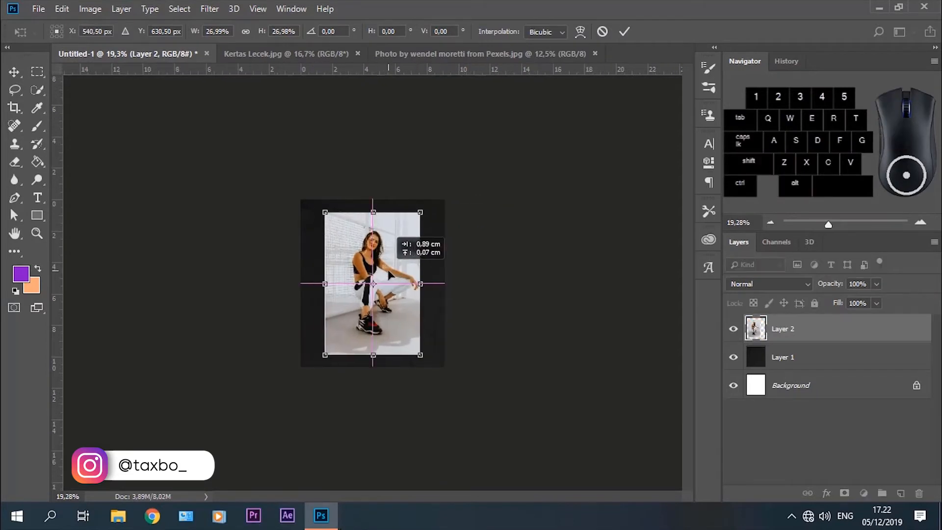
{"action": "left_click_drag", "start_coordinate": [417, 217], "coordinate": [412, 229]}
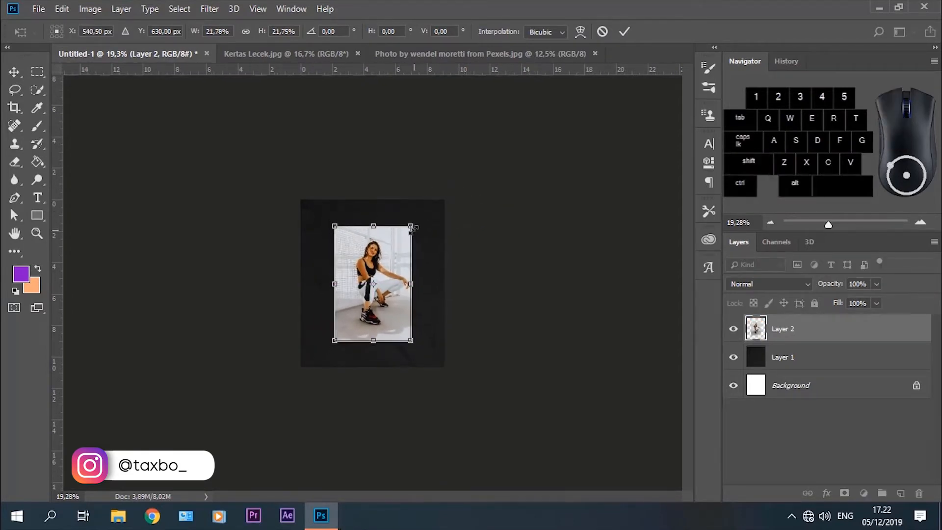
{"action": "left_click", "coordinate": [632, 28]}
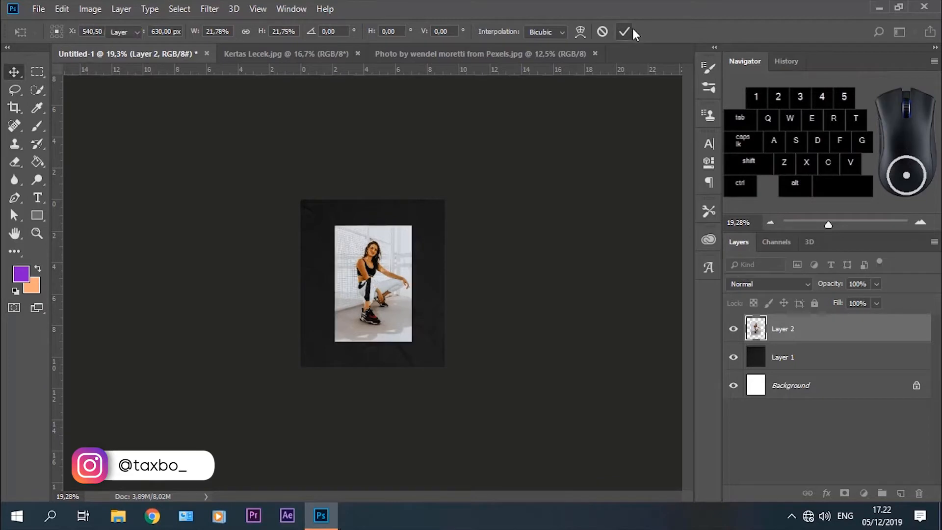
- Close the two source image documents and fit the Untitled-1 canvas to the screen
{"action": "left_click", "coordinate": [595, 54]}
{"action": "left_click", "coordinate": [358, 54]}
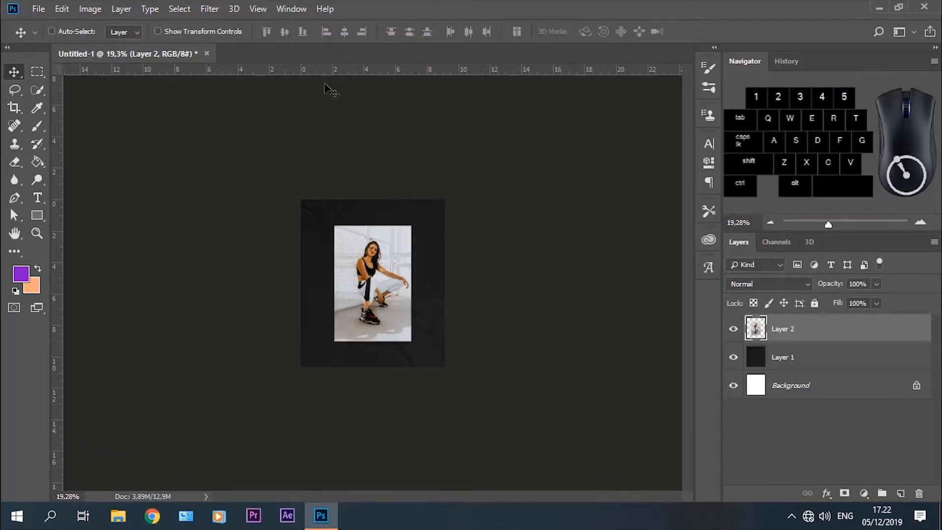
{"action": "left_click", "coordinate": [37, 233]}
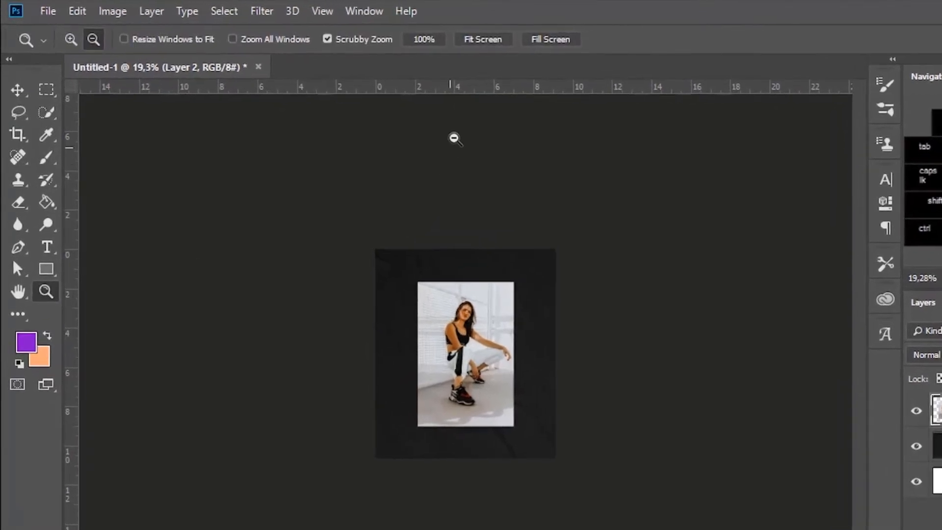
{"action": "left_click", "coordinate": [480, 44]}
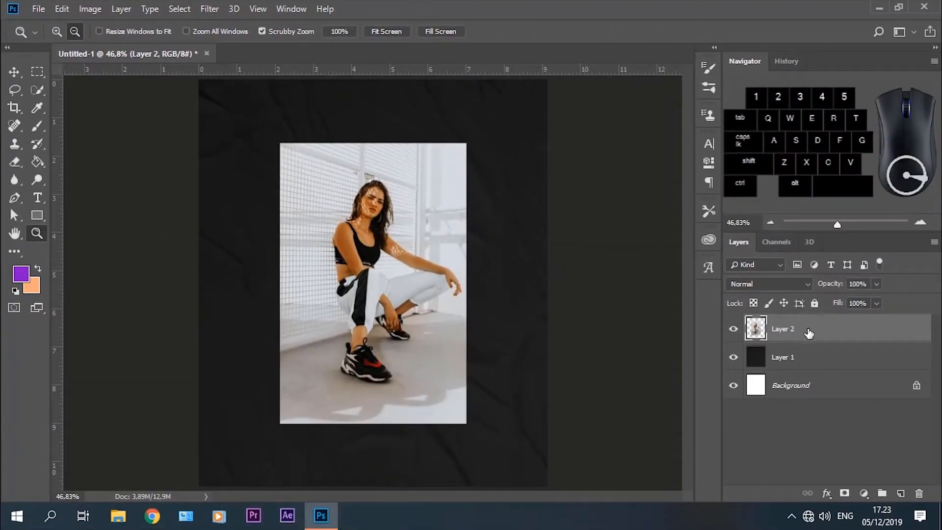
- Add a Gradient Map adjustment above the photo layer and clip it to that layer
{"action": "left_click", "coordinate": [864, 493]}
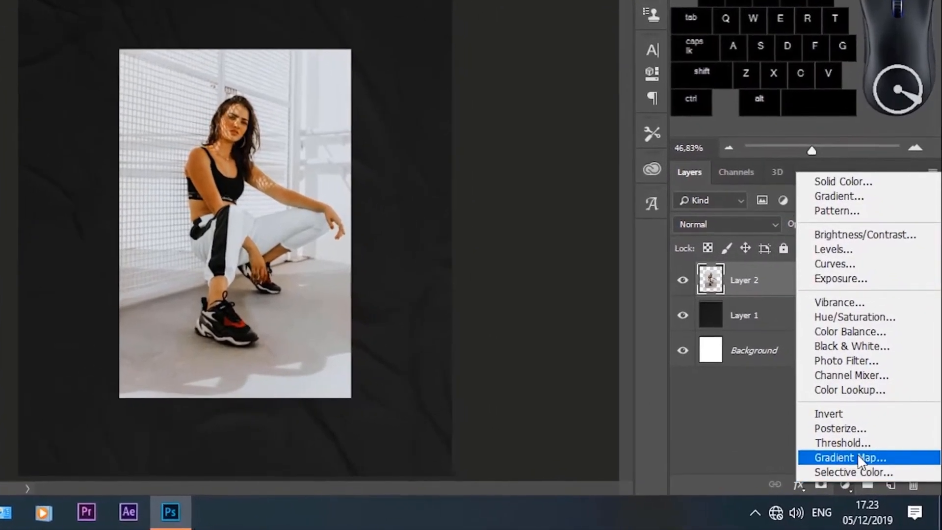
{"action": "left_click", "coordinate": [861, 456]}
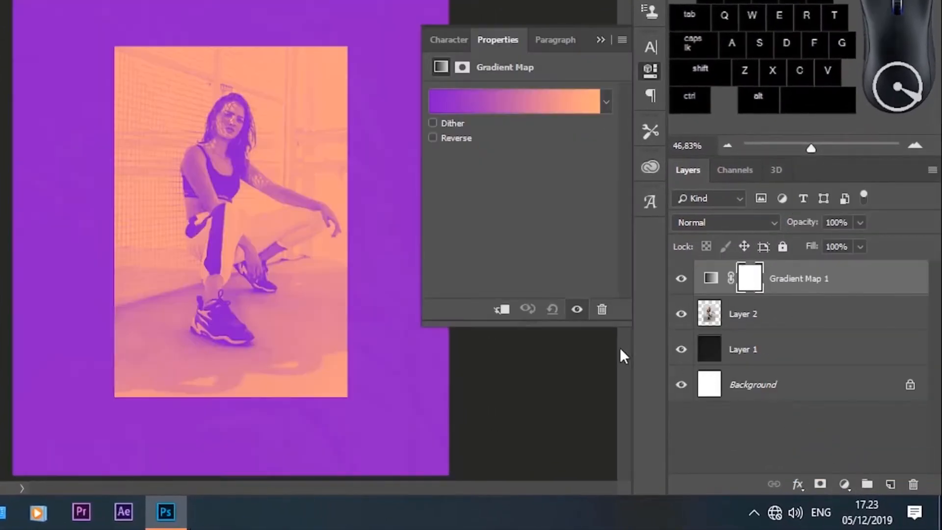
{"action": "left_click", "coordinate": [502, 310]}
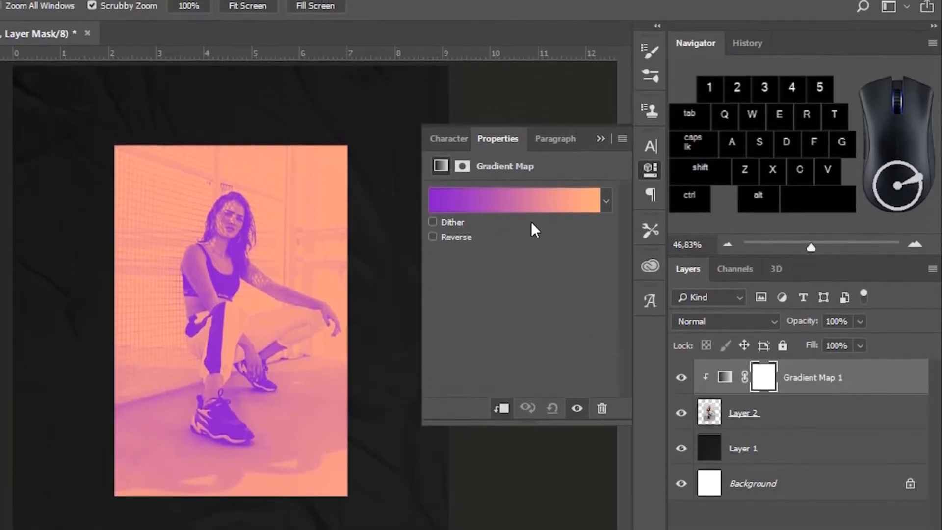
- Apply the brown-to-sage preset to the gradient map, inspecting the colours of both end stops
{"action": "left_click", "coordinate": [531, 104]}
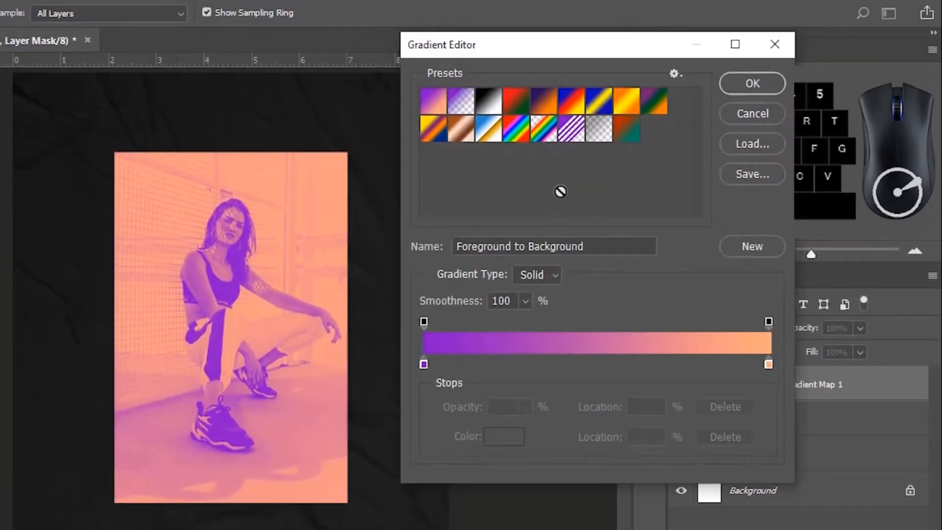
{"action": "left_click", "coordinate": [626, 128]}
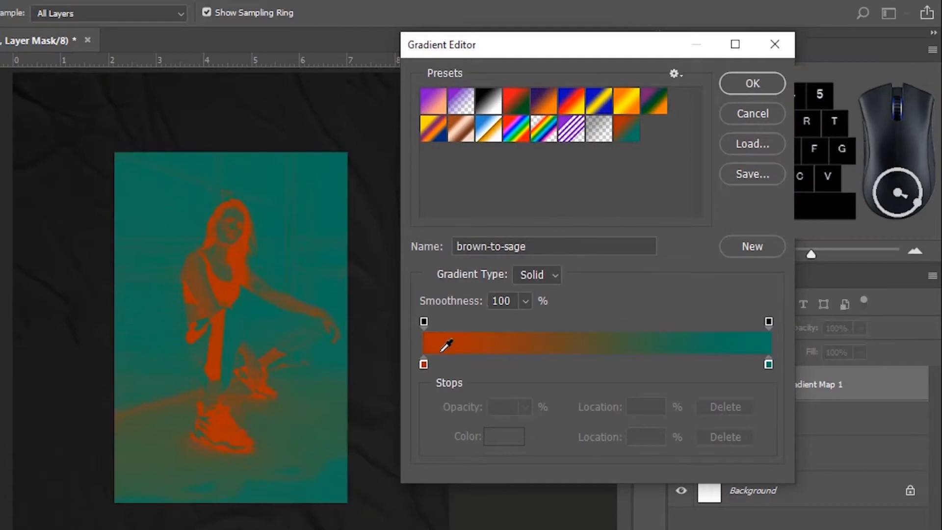
{"action": "left_click", "coordinate": [424, 364]}
{"action": "left_click", "coordinate": [490, 433]}
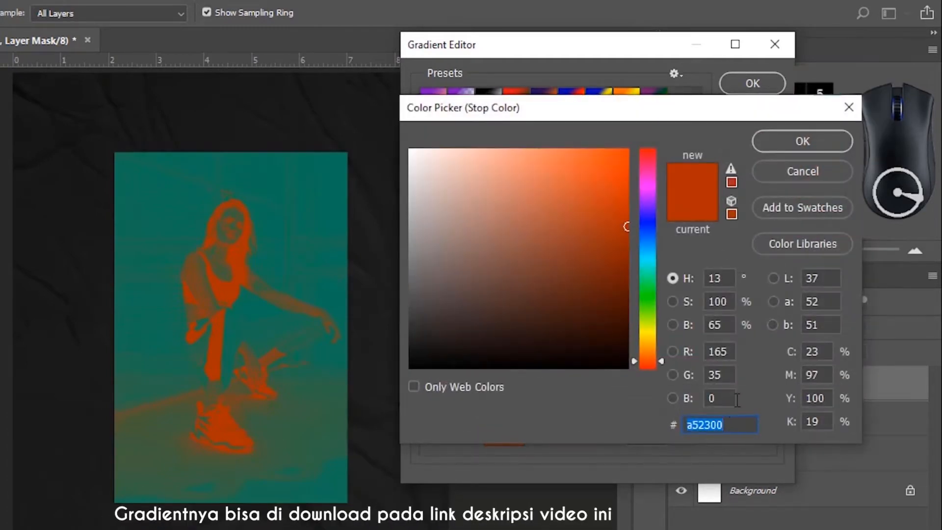
{"action": "left_click", "coordinate": [778, 172]}
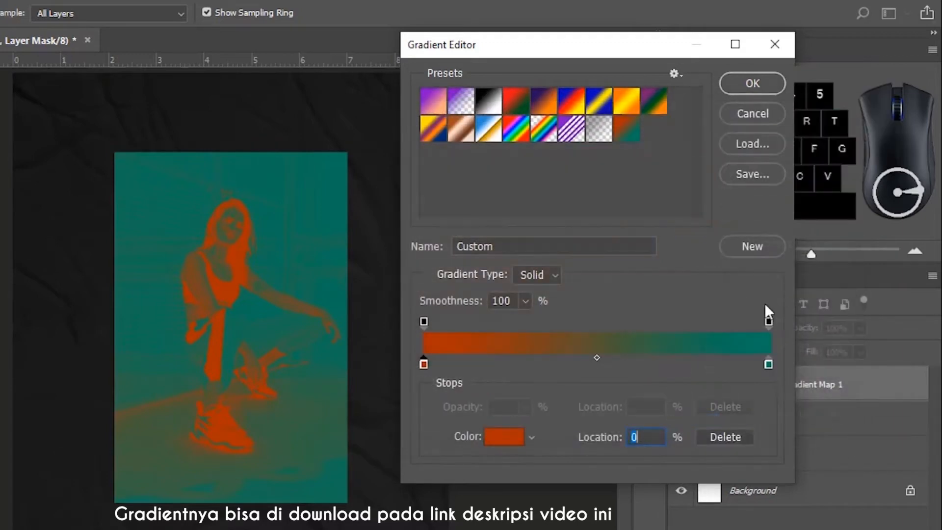
{"action": "left_click", "coordinate": [768, 364]}
{"action": "left_click", "coordinate": [514, 444]}
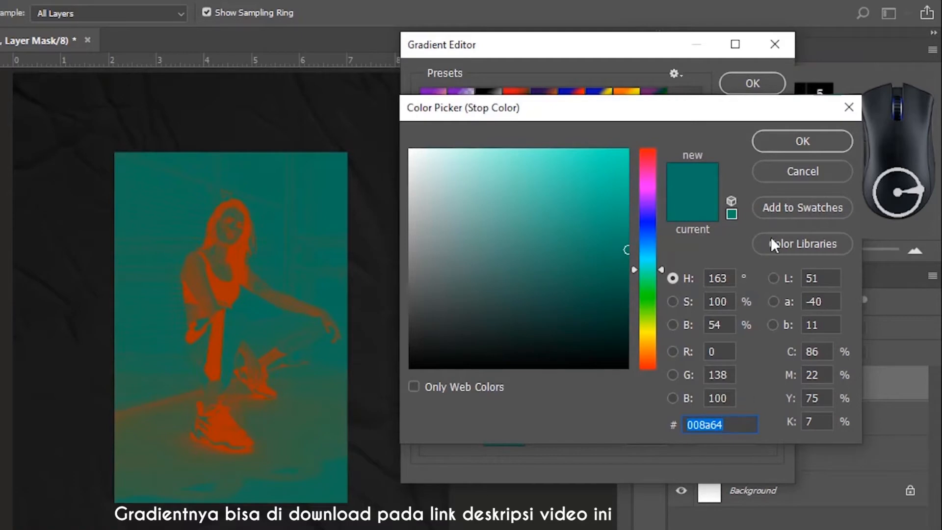
{"action": "left_click", "coordinate": [790, 173]}
{"action": "left_click", "coordinate": [750, 84]}
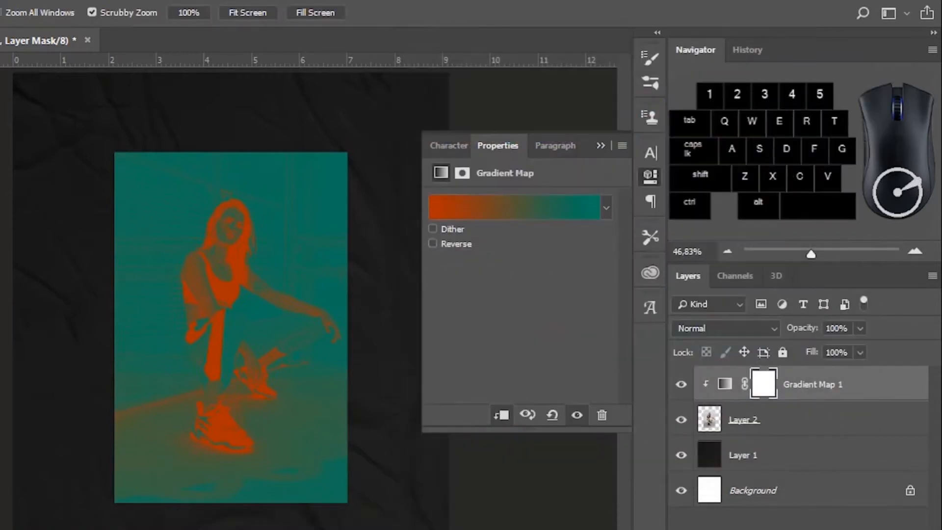
- Collapse the adjustment's properties and lower the Gradient Map 1 layer's opacity to 20%
{"action": "left_click", "coordinate": [651, 176]}
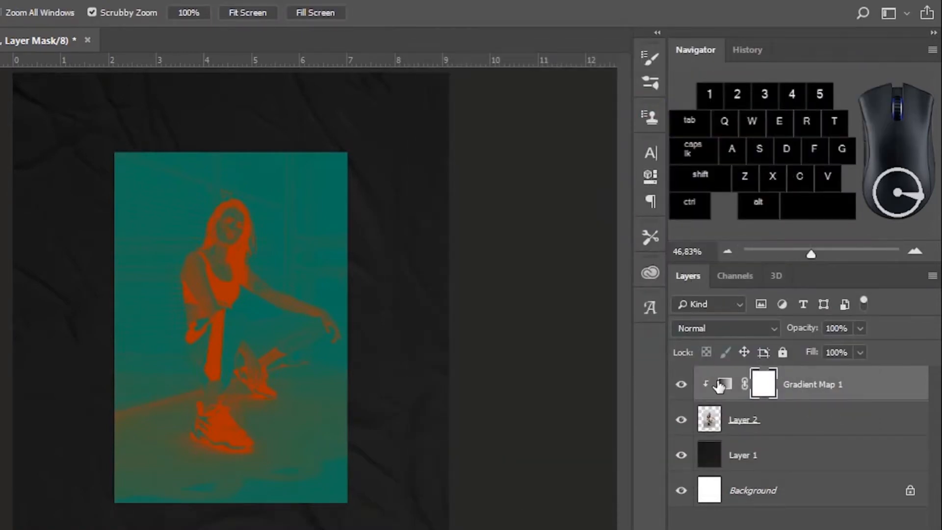
{"action": "left_click_drag", "start_coordinate": [809, 328], "coordinate": [737, 319]}
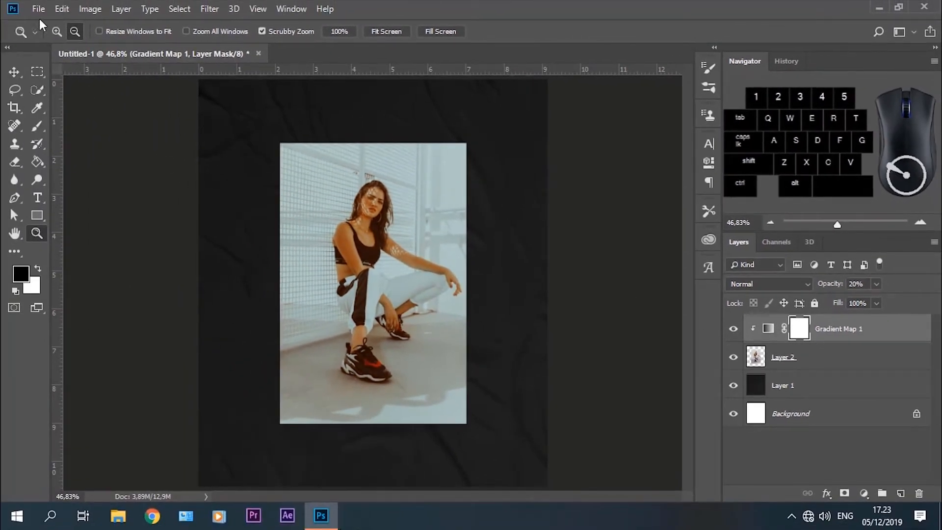
- Open the Tape image from the project's asset folder
{"action": "left_click", "coordinate": [39, 9]}
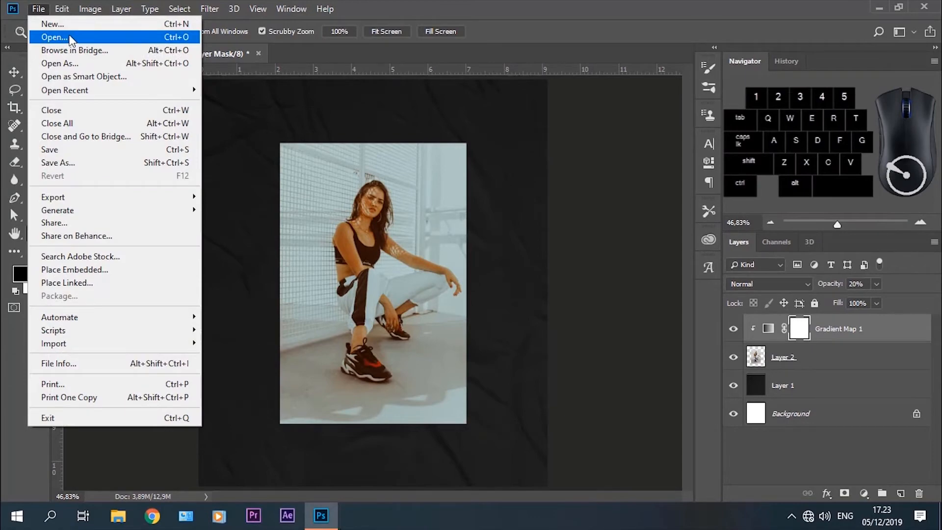
{"action": "left_click", "coordinate": [70, 38]}
{"action": "left_click", "coordinate": [461, 115]}
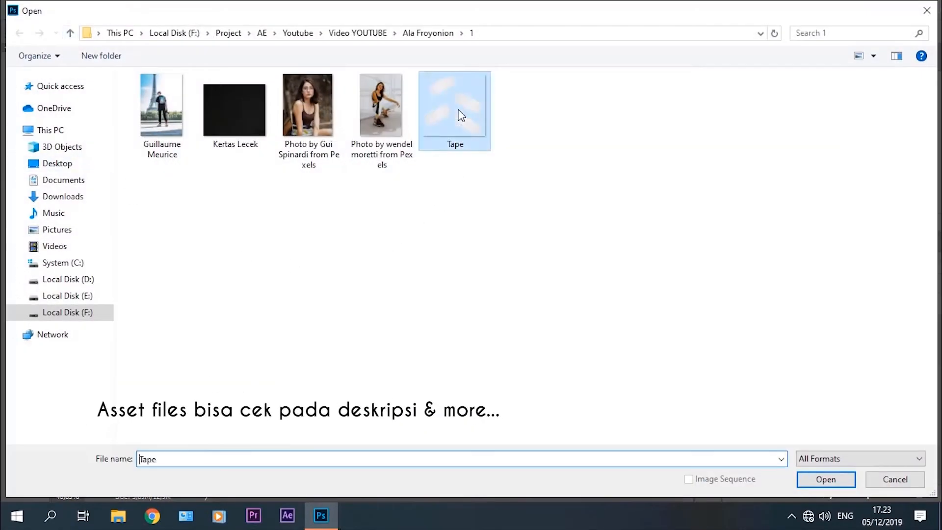
{"action": "left_click", "coordinate": [808, 483]}
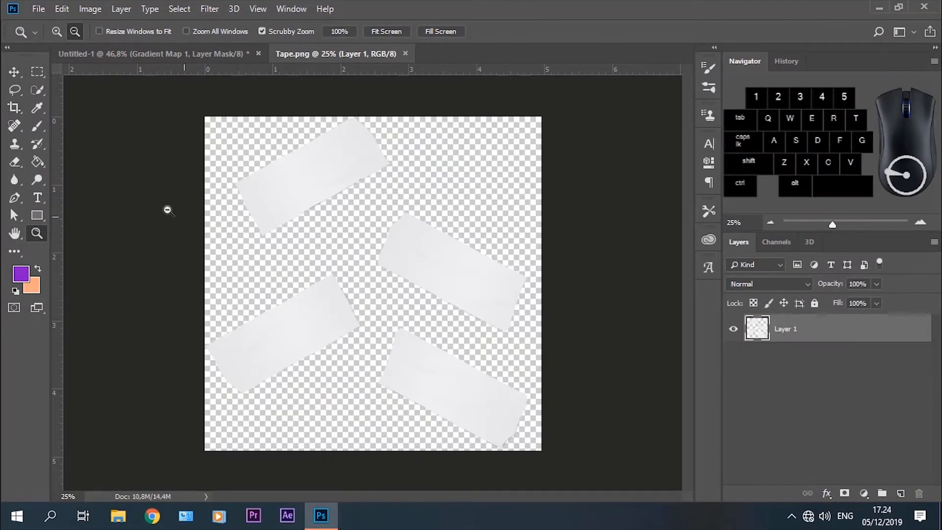
- Select the uppermost tape piece with the Lasso tool and move it into the Untitled-1 poster document
{"action": "left_click", "coordinate": [13, 91]}
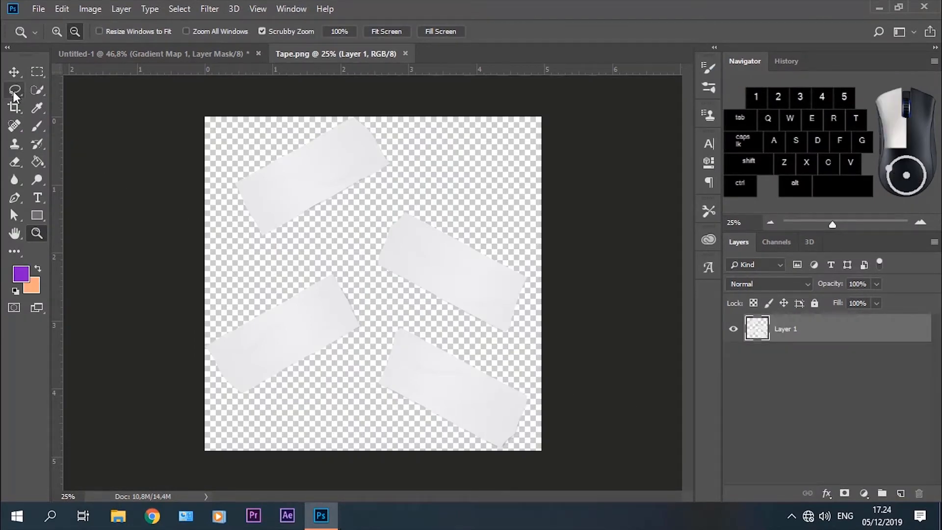
{"action": "left_click_drag", "start_coordinate": [13, 91], "coordinate": [41, 90]}
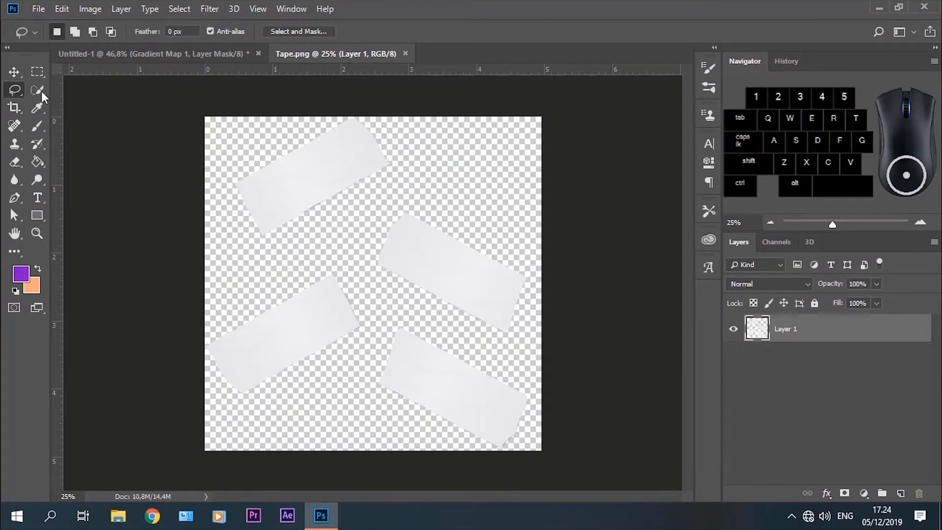
{"action": "mouse_move", "coordinate": [233, 155]}
{"action": "left_mouse_down"}
{"action": "mouse_move", "coordinate": [305, 122]}
{"action": "mouse_move", "coordinate": [373, 122]}
{"action": "mouse_move", "coordinate": [399, 168]}
{"action": "mouse_move", "coordinate": [328, 236]}
{"action": "mouse_move", "coordinate": [242, 245]}
{"action": "mouse_move", "coordinate": [225, 169]}
{"action": "mouse_move", "coordinate": [237, 152]}
{"action": "mouse_move", "coordinate": [219, 182]}
{"action": "left_mouse_up"}
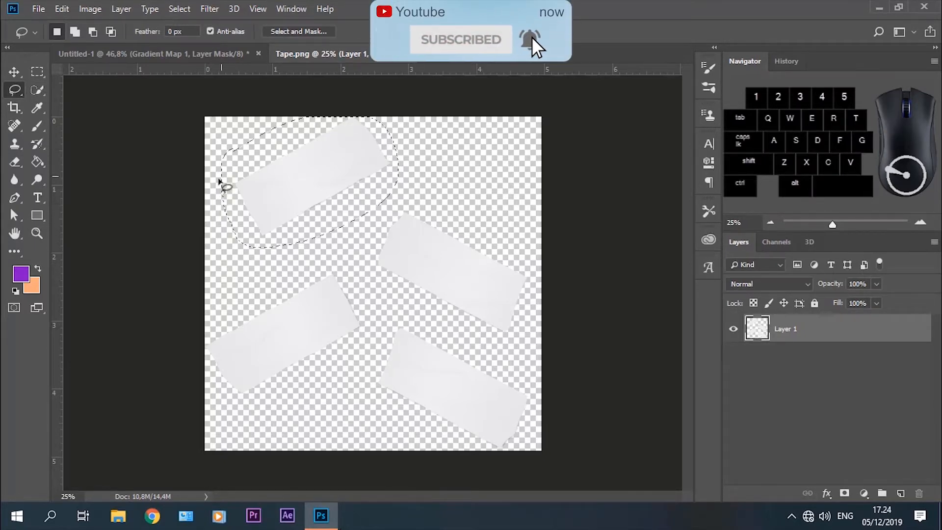
{"action": "left_click", "coordinate": [13, 71]}
{"action": "mouse_move", "coordinate": [320, 178]}
{"action": "left_mouse_down"}
{"action": "mouse_move", "coordinate": [219, 49]}
{"action": "mouse_move", "coordinate": [204, 55]}
{"action": "mouse_move", "coordinate": [342, 211]}
{"action": "left_mouse_up"}
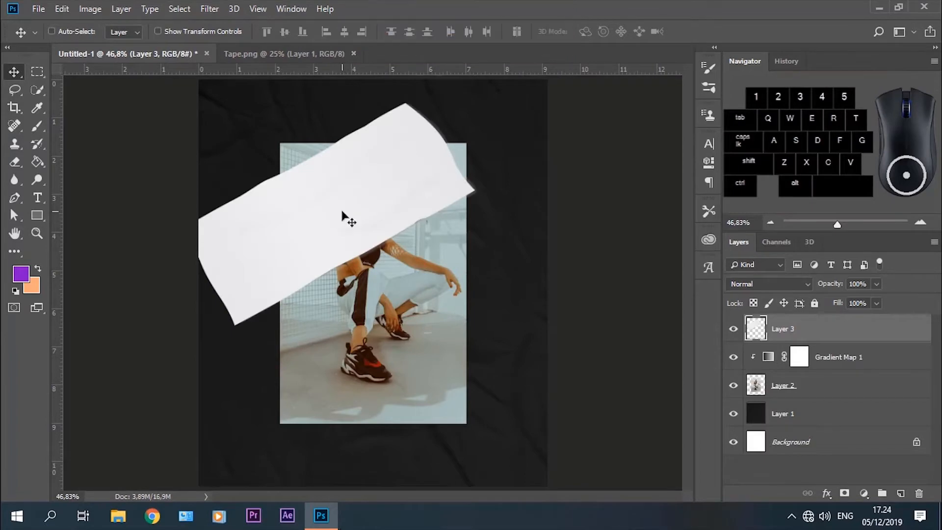
- Scale the tape to about 29%, rotate it about -12° over the photo's upper-left corner, and lower its layer opacity to 65%
{"action": "left_click", "coordinate": [62, 9]}
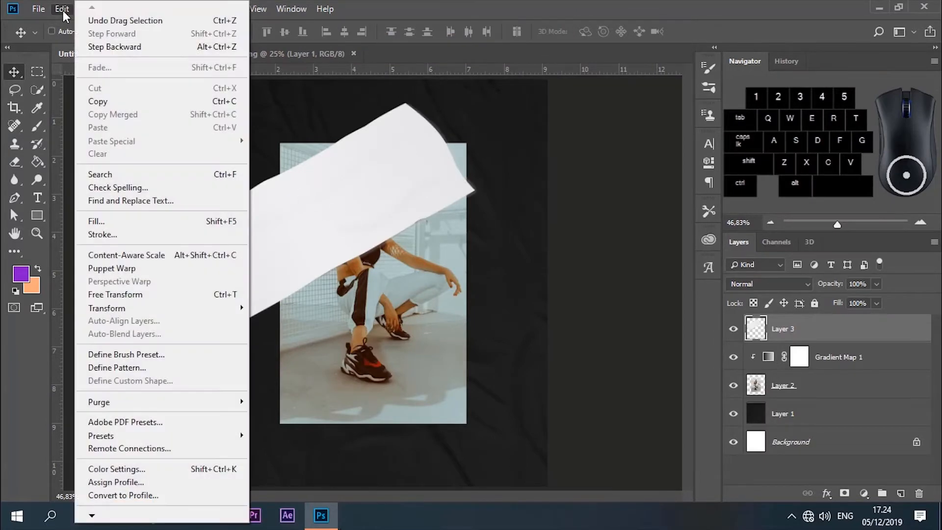
{"action": "left_click", "coordinate": [138, 295]}
{"action": "key", "text": "shift+alt"}
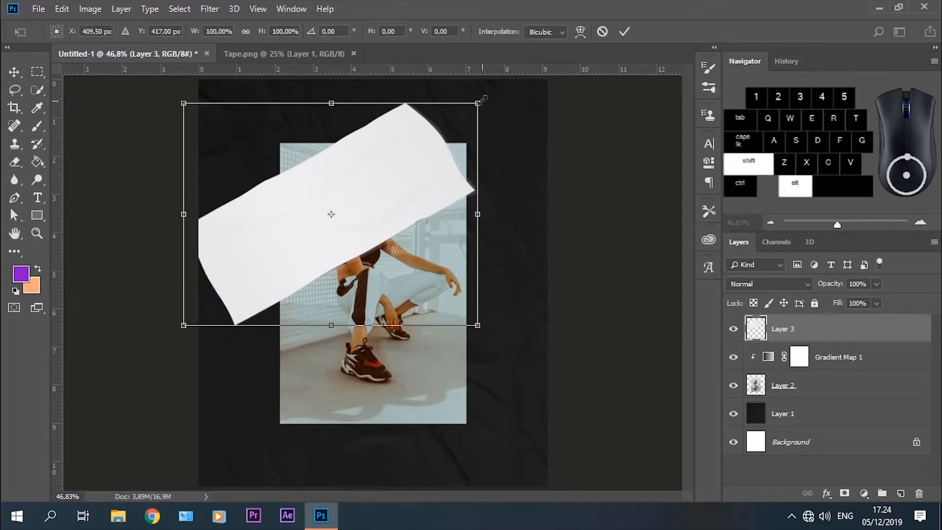
{"action": "left_click_drag", "start_coordinate": [481, 99], "coordinate": [391, 167]}
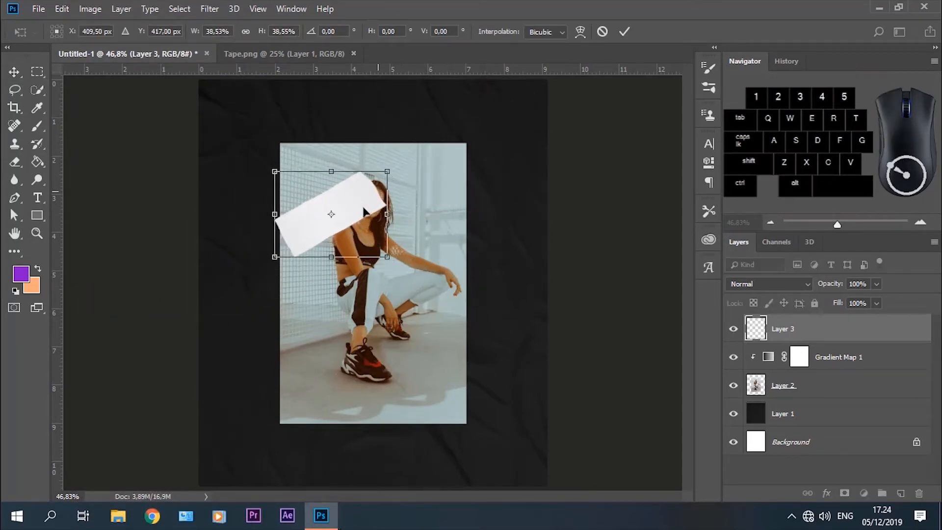
{"action": "left_click_drag", "start_coordinate": [364, 211], "coordinate": [318, 140]}
{"action": "key", "text": "shift+alt"}
{"action": "left_click_drag", "start_coordinate": [347, 100], "coordinate": [307, 146]}
{"action": "left_click_drag", "start_coordinate": [356, 120], "coordinate": [348, 107]}
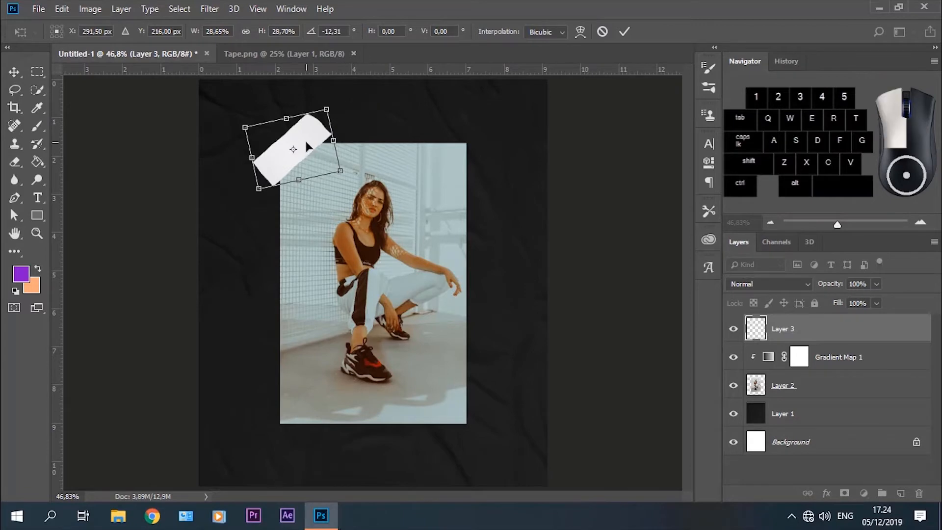
{"action": "left_click_drag", "start_coordinate": [306, 142], "coordinate": [306, 144]}
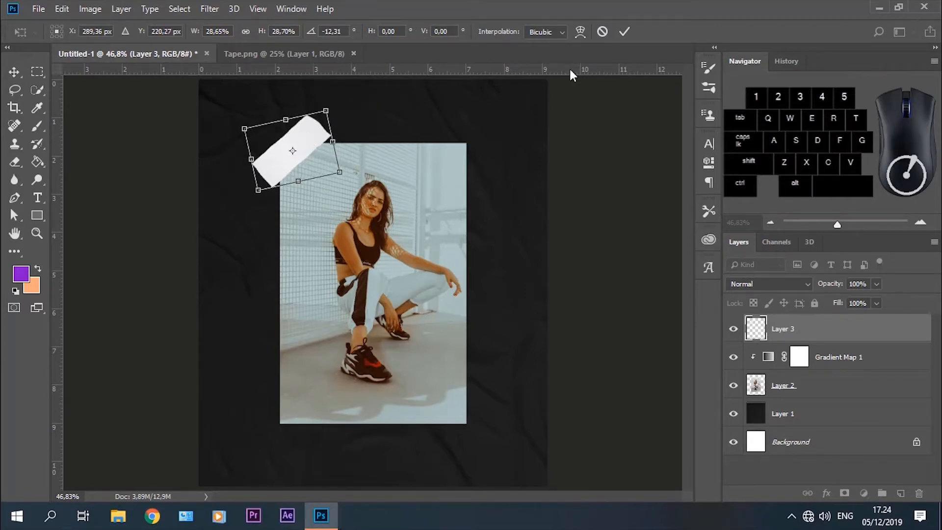
{"action": "left_click", "coordinate": [625, 31]}
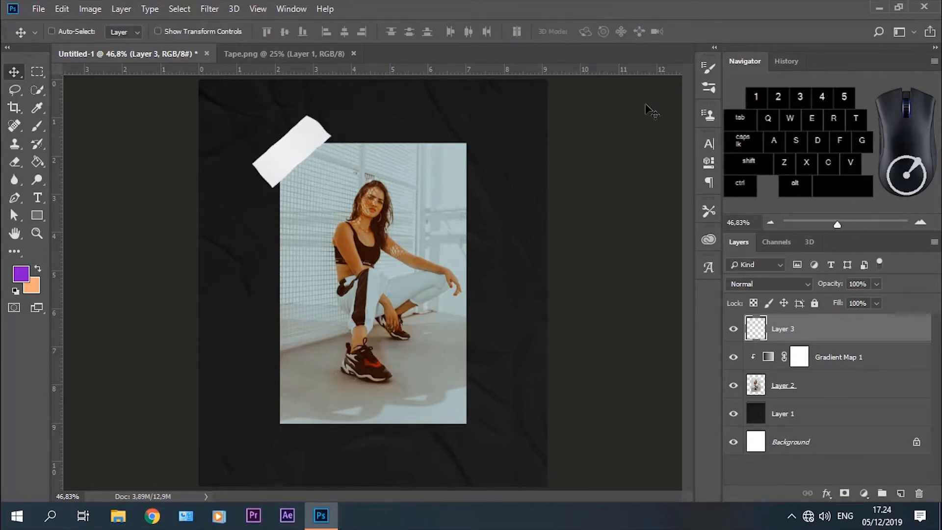
{"action": "left_click_drag", "start_coordinate": [829, 287], "coordinate": [809, 284]}
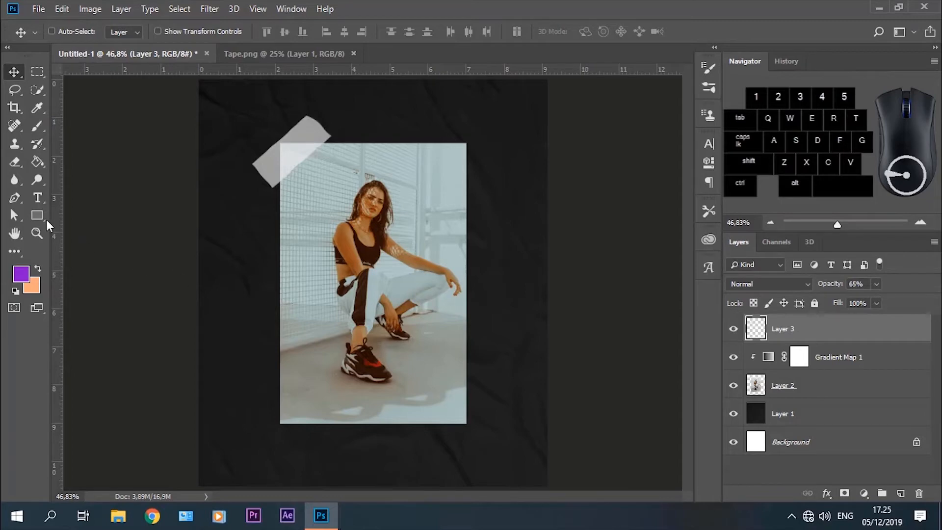
- Add the text "KECENATION" in HelveticaNeue Bold just below the photo
{"action": "left_click", "coordinate": [38, 198]}
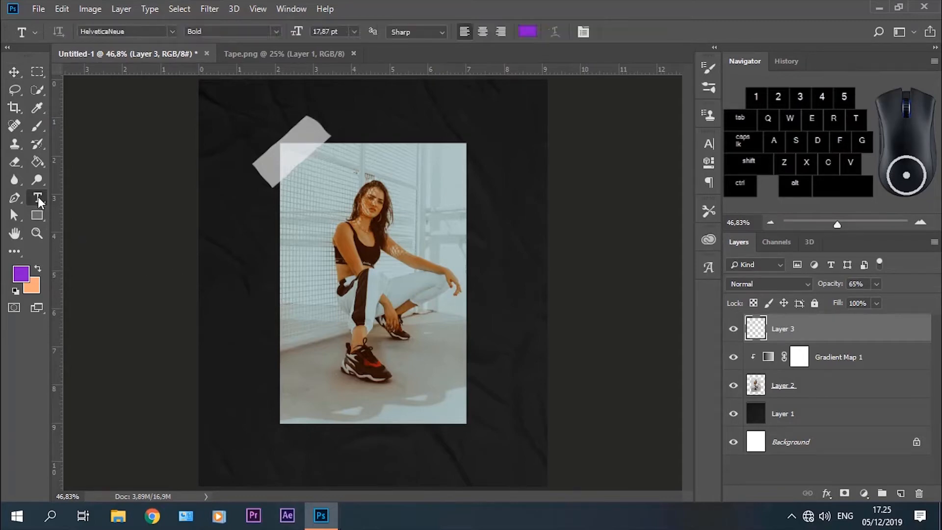
{"action": "left_click", "coordinate": [294, 451]}
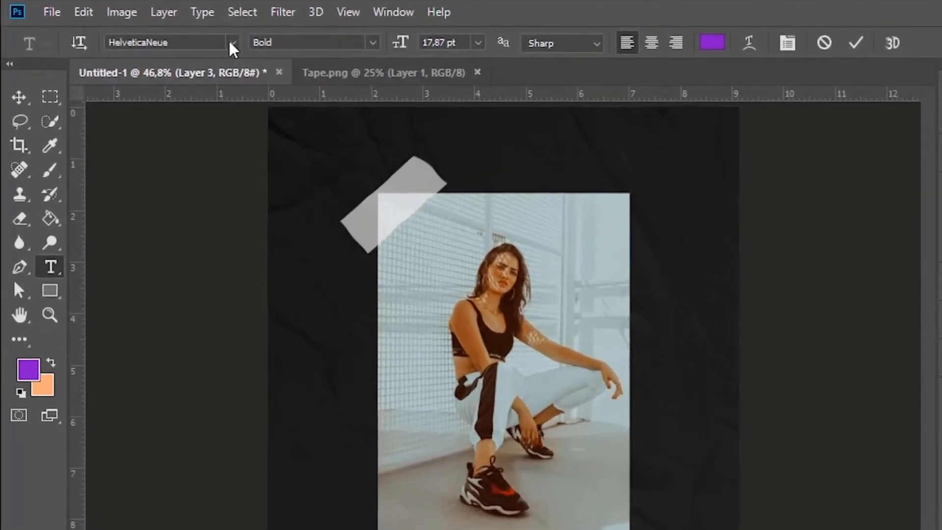
{"action": "left_click", "coordinate": [232, 44]}
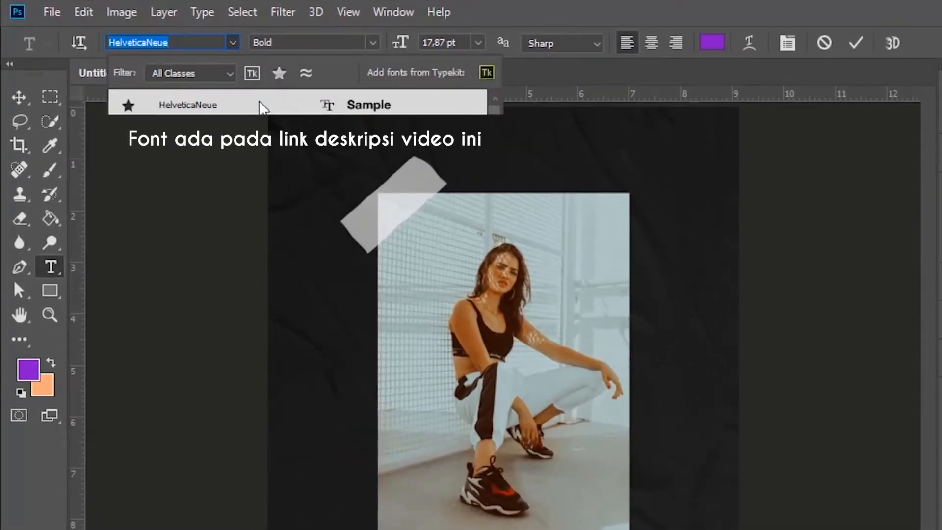
{"action": "left_click", "coordinate": [260, 105]}
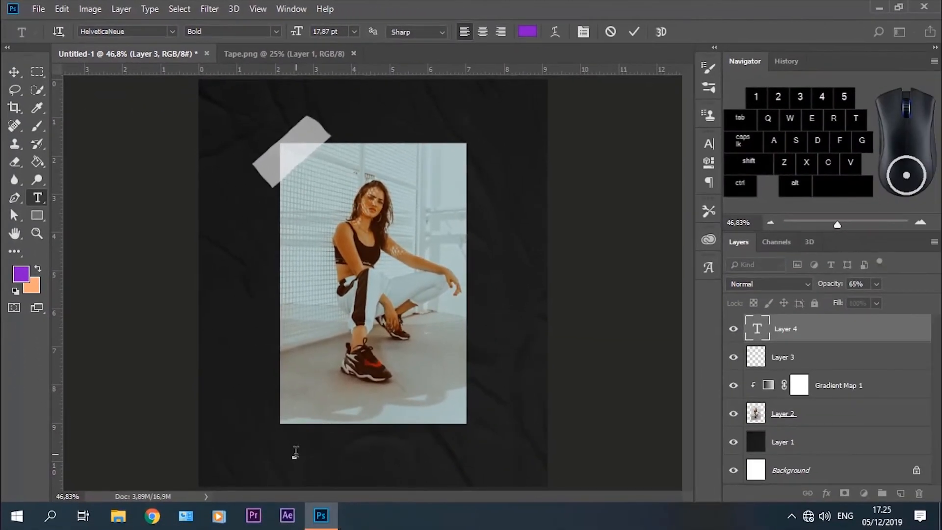
{"action": "type", "text": "KECENA"}
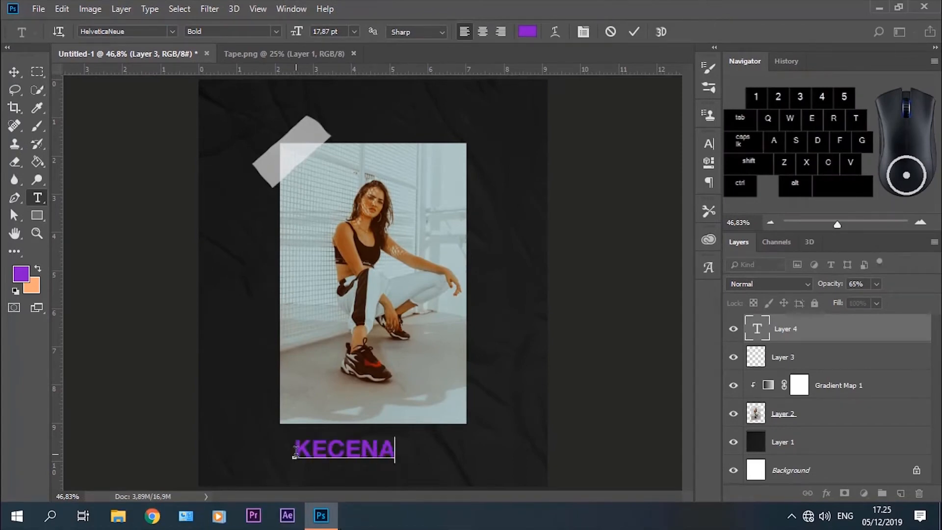
{"action": "type", "text": "TION"}
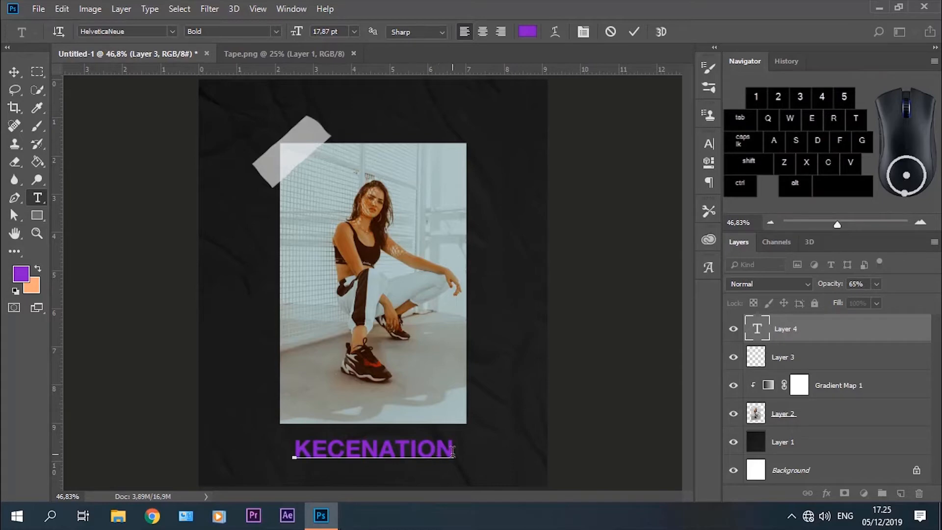
- Recolour the whole KECENATION text white (ffffff) and commit the text
{"action": "left_click_drag", "start_coordinate": [452, 451], "coordinate": [293, 451]}
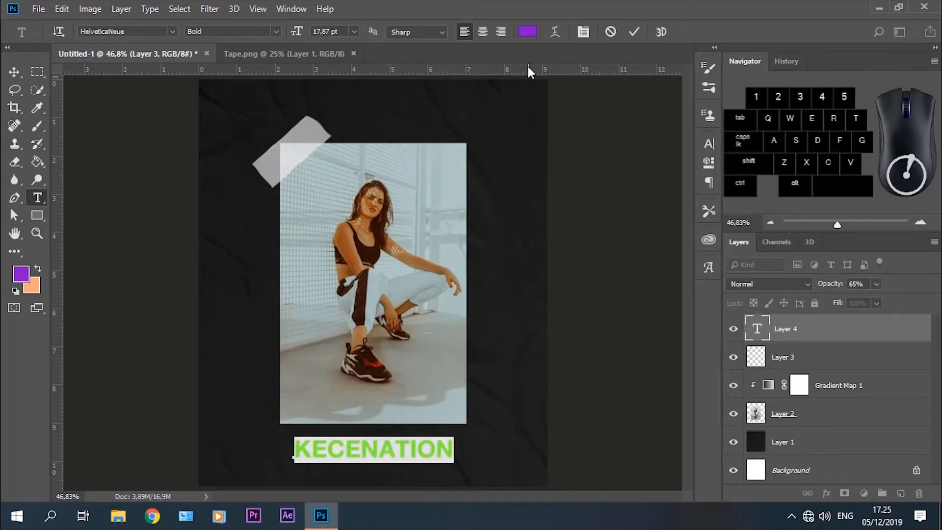
{"action": "left_click", "coordinate": [524, 32]}
{"action": "type", "text": "ffffff"}
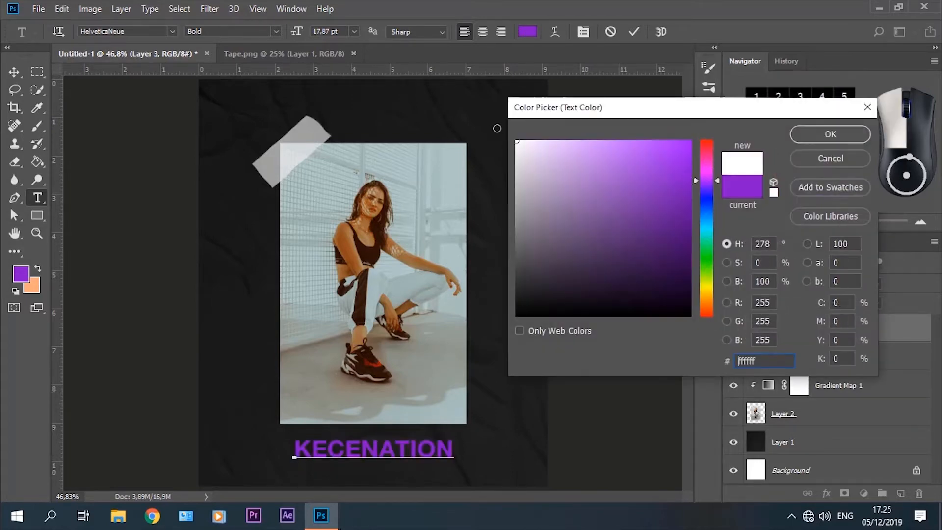
{"action": "left_click", "coordinate": [808, 137]}
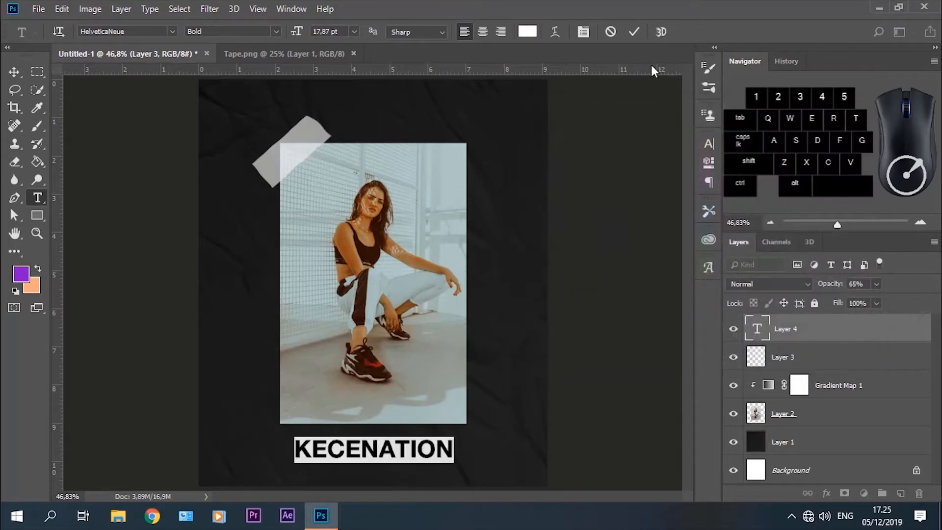
{"action": "left_click", "coordinate": [636, 32]}
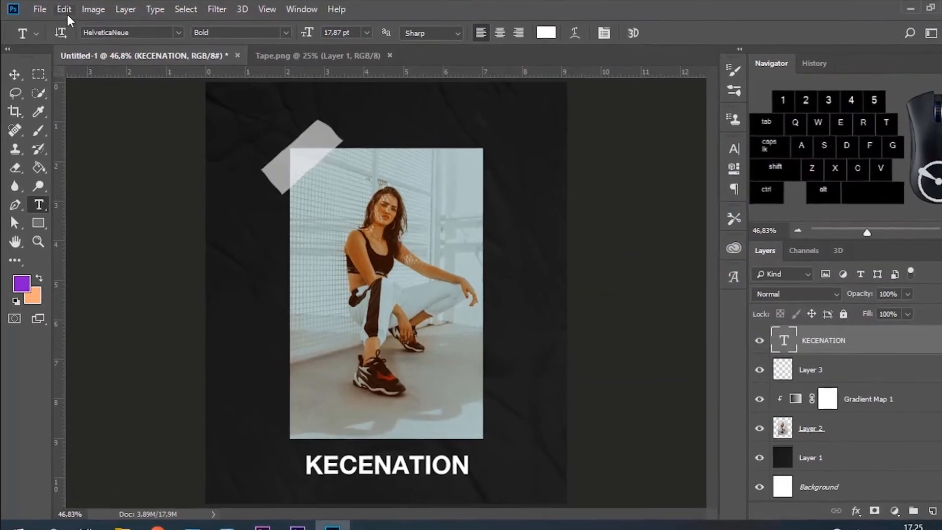
- Rotate the KECENATION text -90°, scale it to about 219% wide and 150% high, and place it over the photo's right edge
{"action": "left_click", "coordinate": [62, 9]}
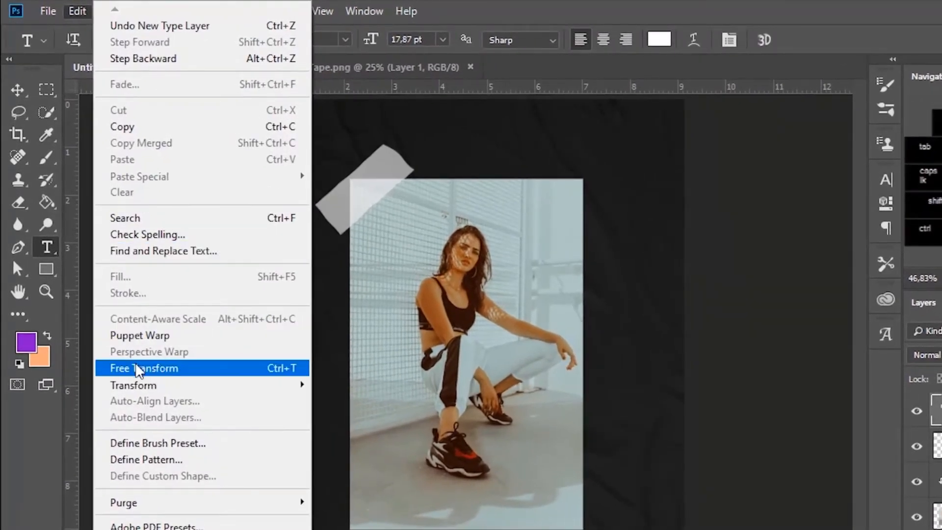
{"action": "left_click", "coordinate": [176, 369]}
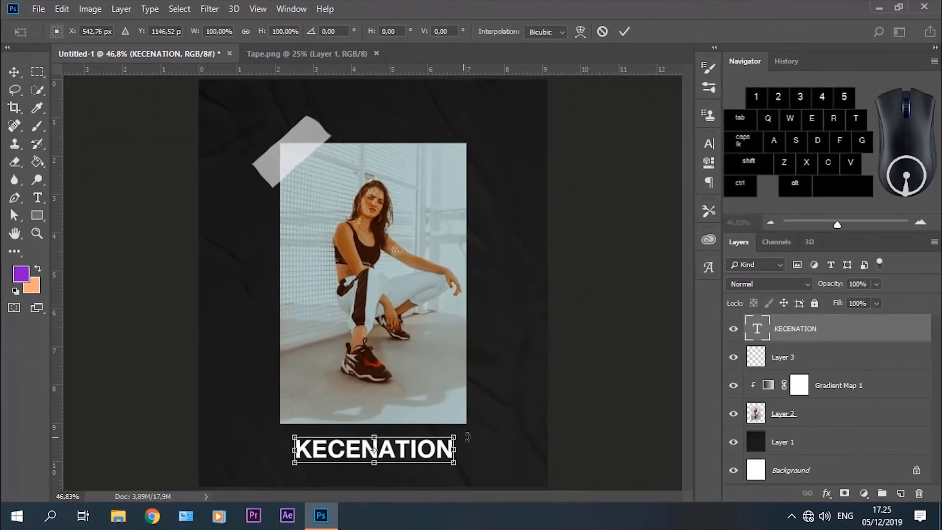
{"action": "left_click_drag", "start_coordinate": [473, 435], "coordinate": [377, 316]}
{"action": "left_click_drag", "start_coordinate": [372, 408], "coordinate": [470, 257]}
{"action": "left_click_drag", "start_coordinate": [479, 204], "coordinate": [501, 109]}
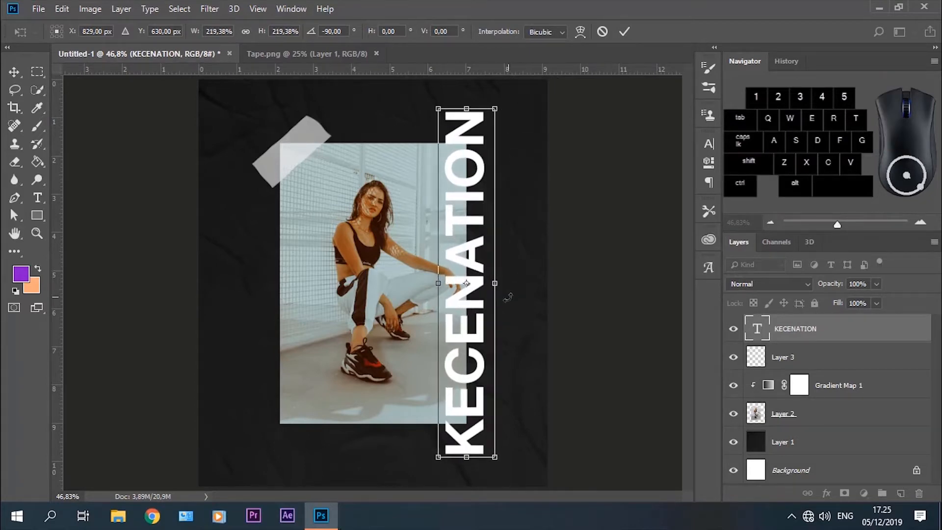
{"action": "left_click_drag", "start_coordinate": [495, 283], "coordinate": [487, 283]}
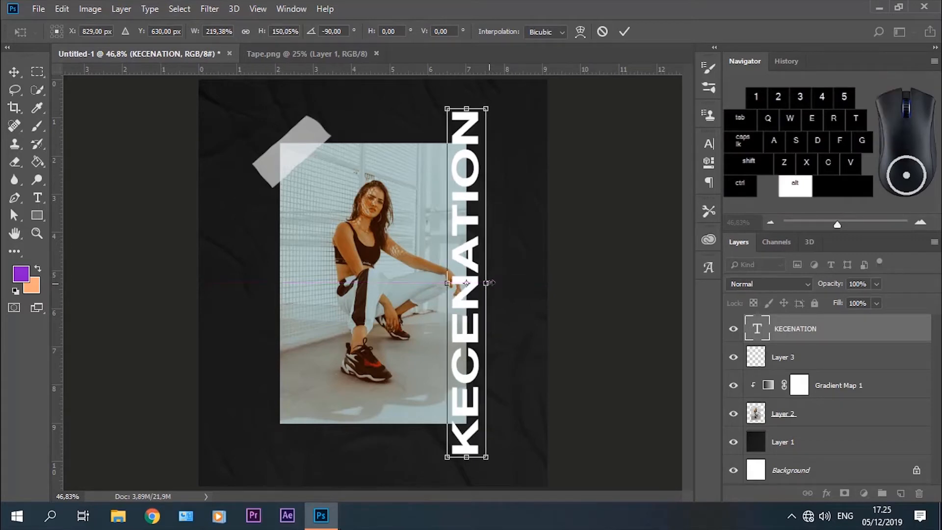
{"action": "left_click", "coordinate": [624, 31]}
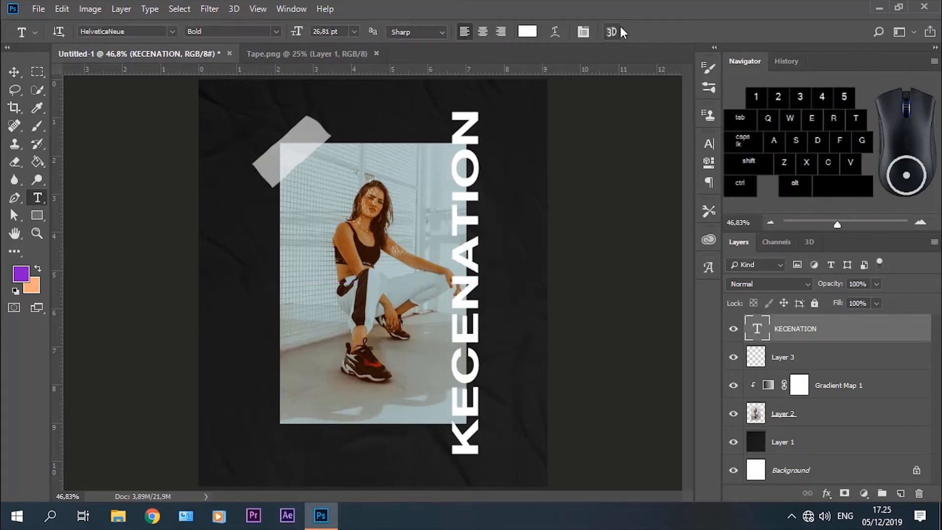
- Duplicate the KECENATION text layer within the same document under the default copy name
{"action": "right_click", "coordinate": [806, 334]}
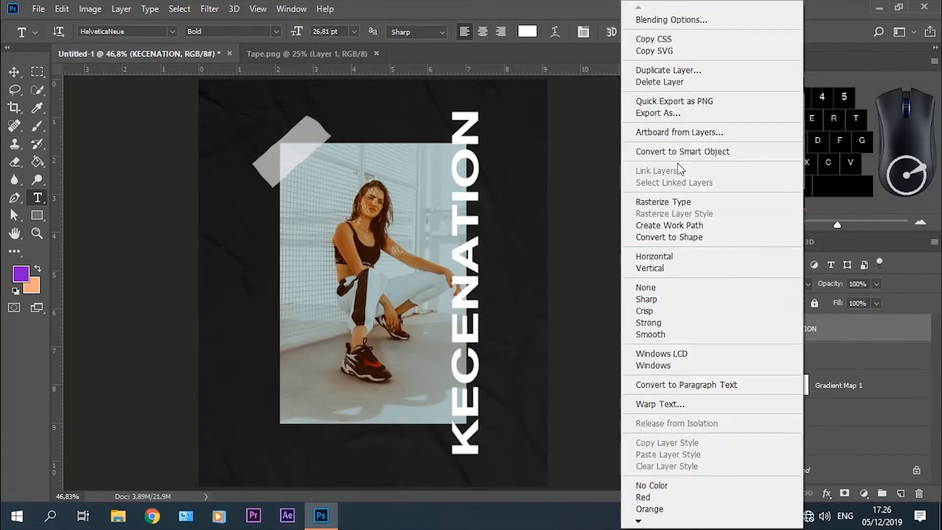
{"action": "left_click", "coordinate": [663, 71]}
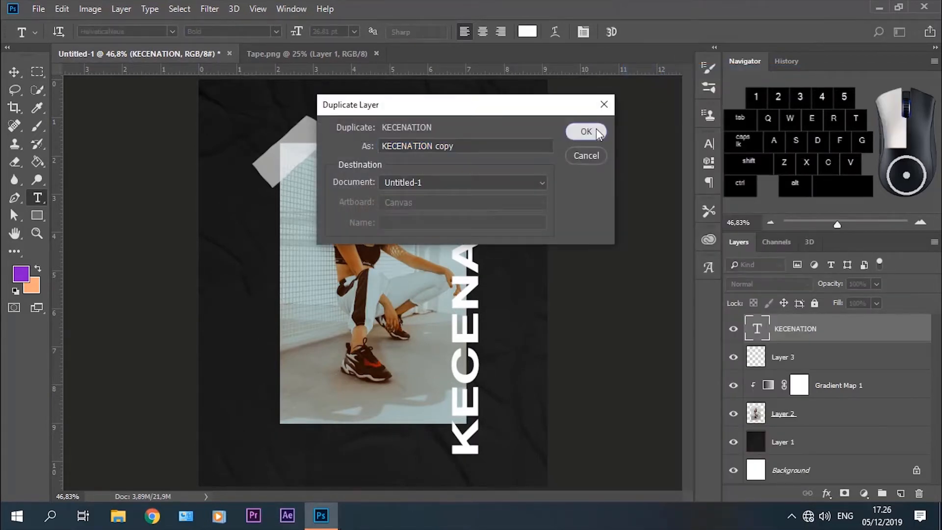
{"action": "left_click", "coordinate": [597, 129]}
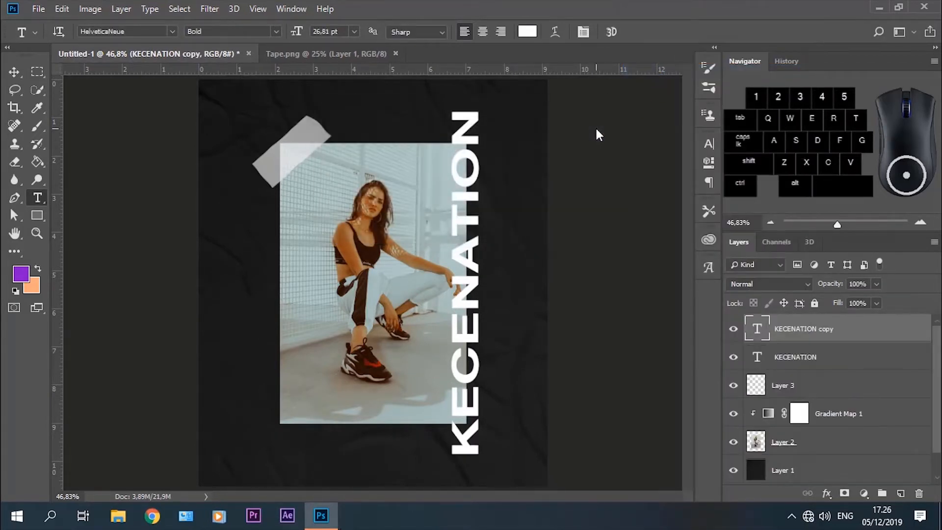
- Nudge the duplicated text slightly to the left so that it is offset from the original lettering
{"action": "left_click", "coordinate": [14, 74]}
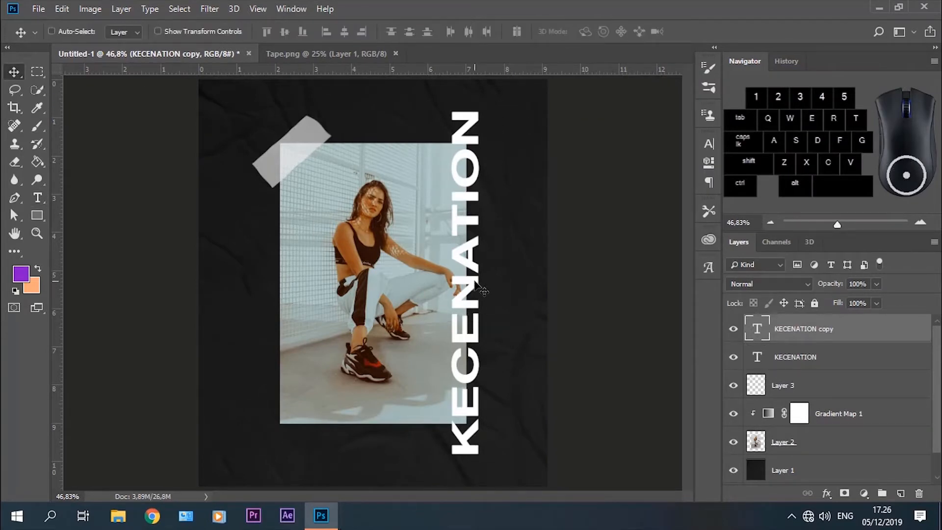
{"action": "key", "text": "Left"}
{"action": "key", "text": "Left"}
{"action": "key", "text": "Left"}
{"action": "key", "text": "Left"}
{"action": "key", "text": "Left"}
{"action": "key", "text": "Left"}
{"action": "key", "text": "Left"}
{"action": "key", "text": "Left"}
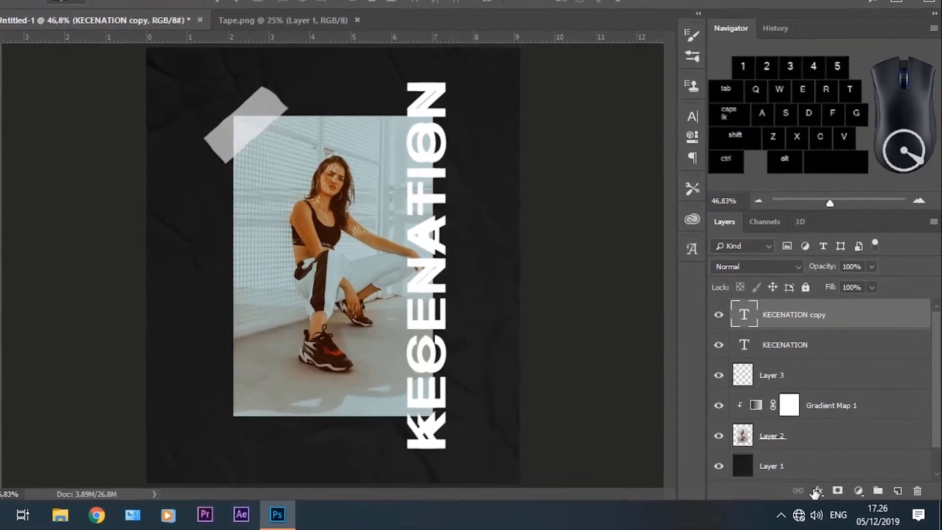
- Open the blending options of the KECENATION copy layer and reduce its fill opacity to 0%
{"action": "left_click", "coordinate": [826, 493]}
{"action": "left_click", "coordinate": [814, 313]}
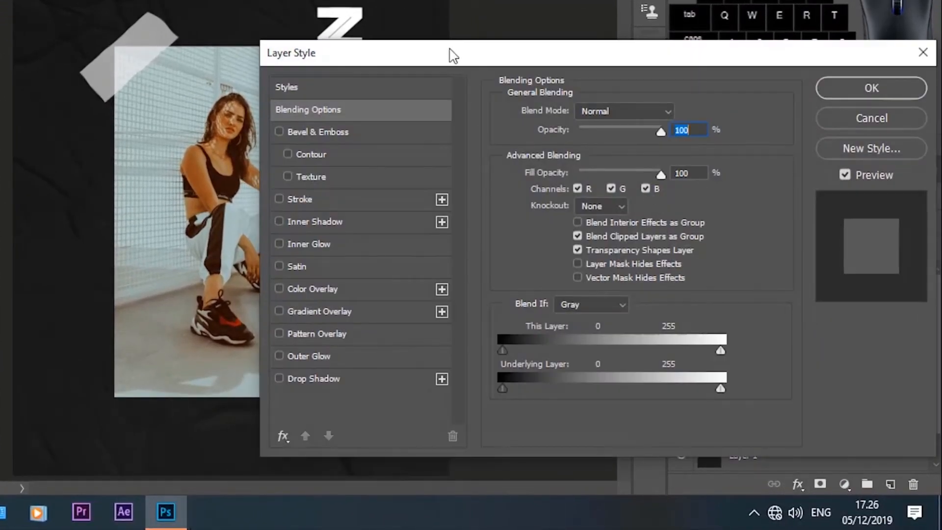
{"action": "left_click_drag", "start_coordinate": [459, 55], "coordinate": [571, 47]}
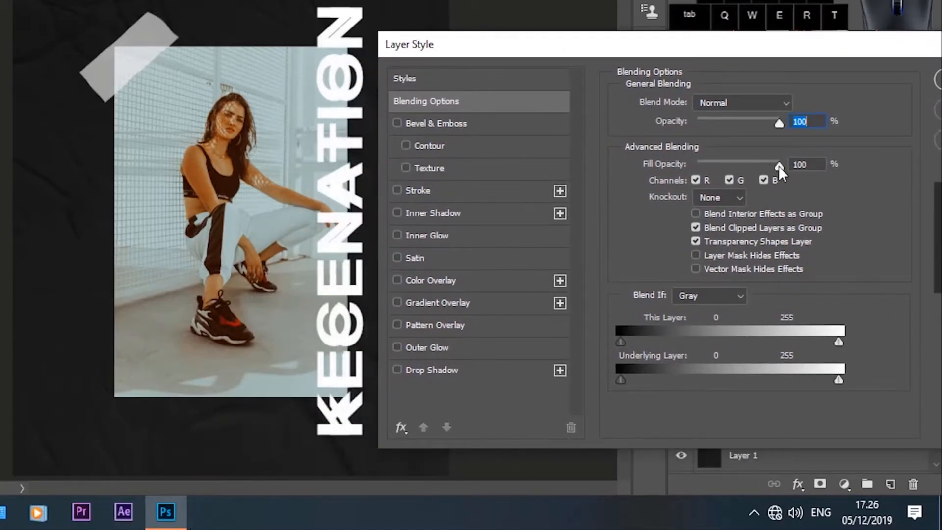
{"action": "left_click_drag", "start_coordinate": [779, 166], "coordinate": [690, 160]}
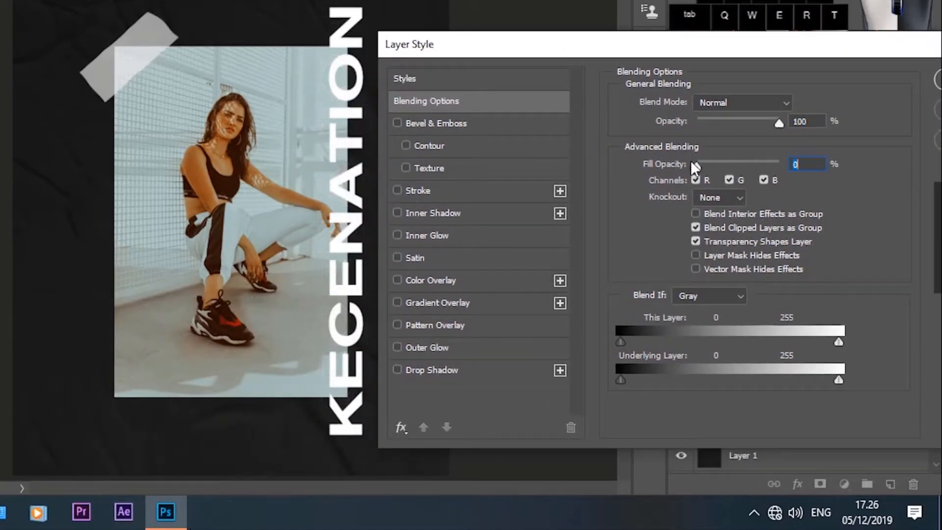
- Add a 2 px white stroke positioned outside to the KECENATION copy layer and apply the layer style
{"action": "left_click", "coordinate": [443, 191]}
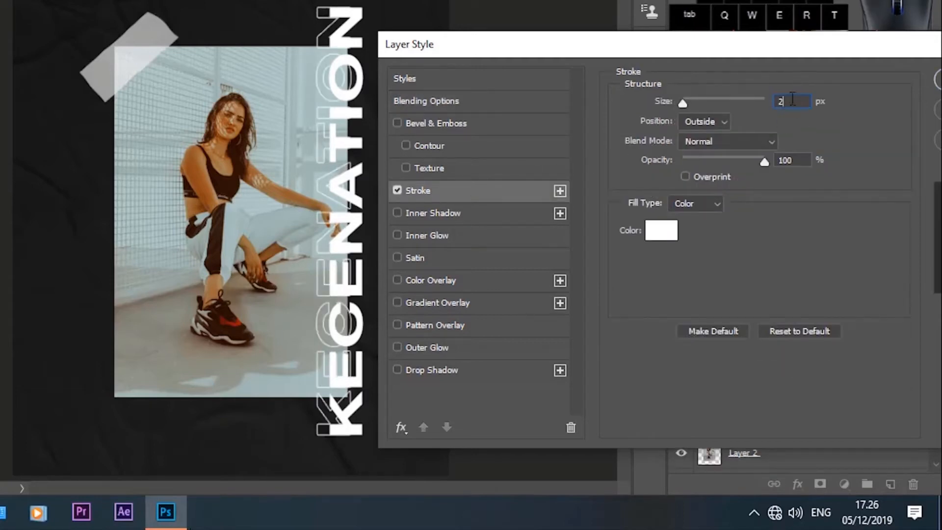
{"action": "left_click", "coordinate": [721, 123]}
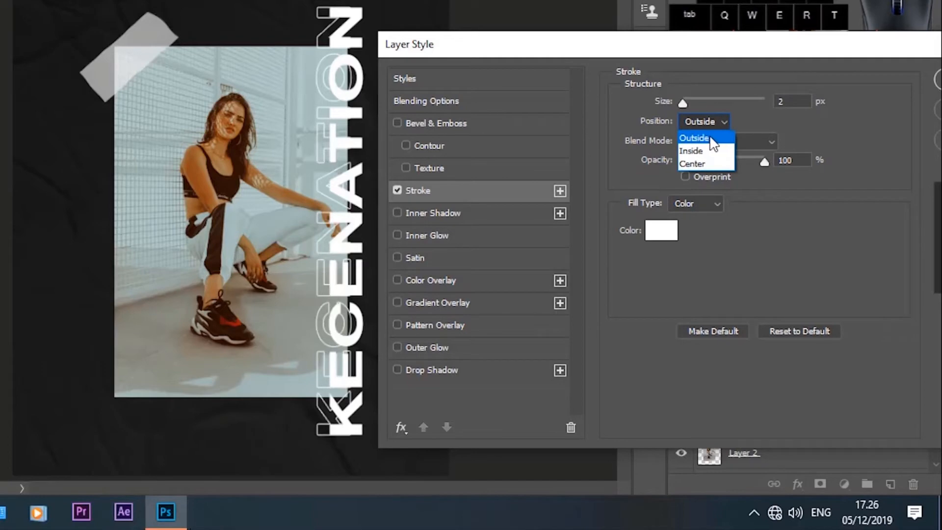
{"action": "left_click", "coordinate": [710, 138]}
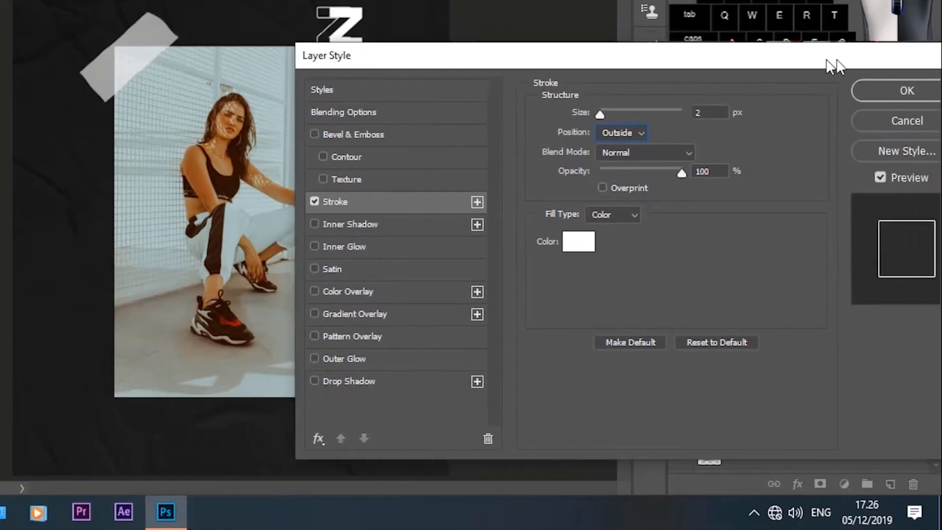
{"action": "left_click", "coordinate": [939, 74]}
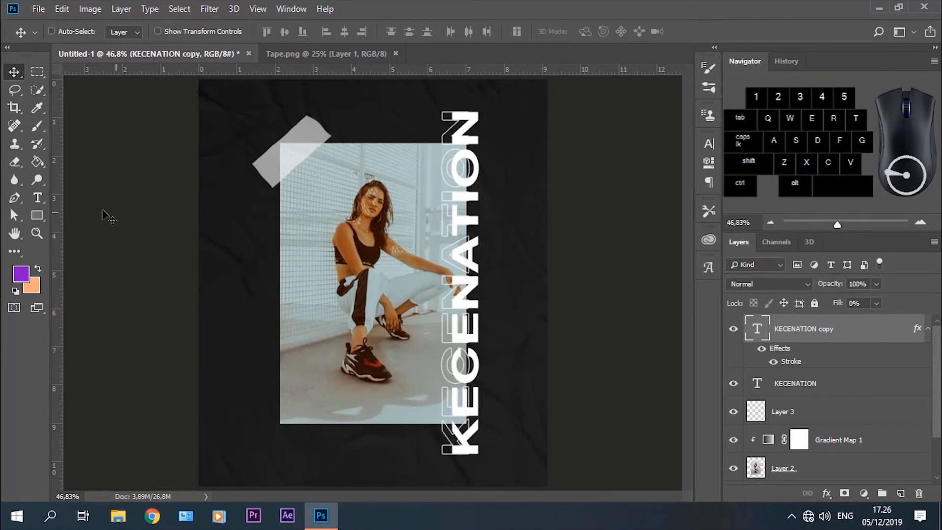
- Add the horizontal text GUE KECE below the photo's lower-left corner and commit it
{"action": "left_click", "coordinate": [39, 198]}
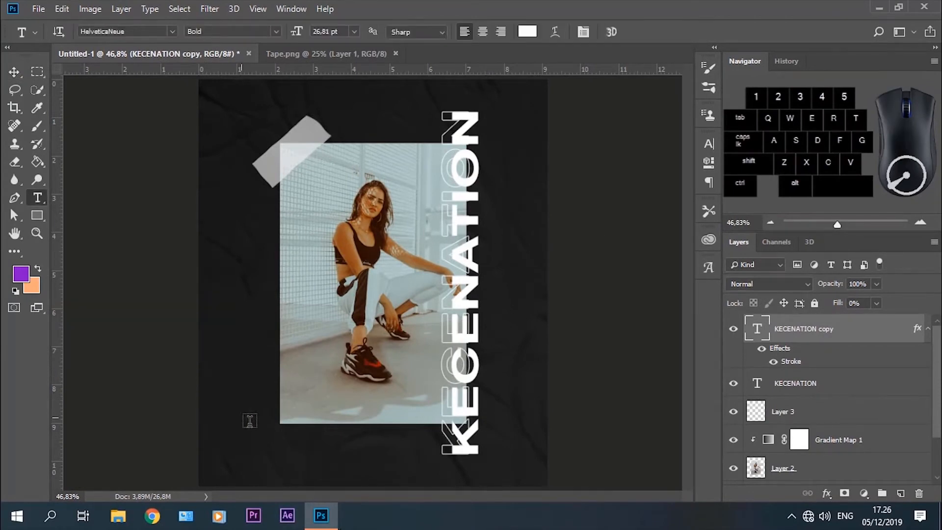
{"action": "left_click", "coordinate": [270, 448]}
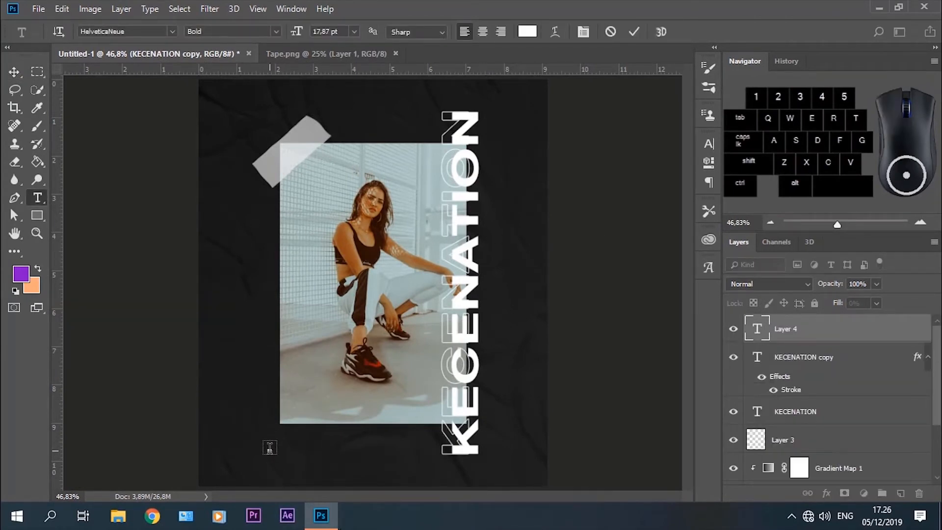
{"action": "type", "text": "GUE K"}
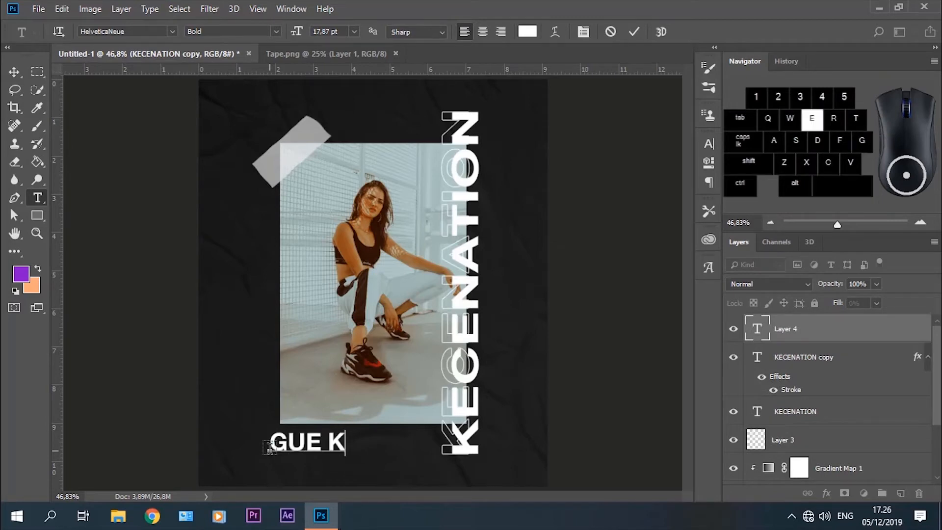
{"action": "type", "text": "E ECE"}
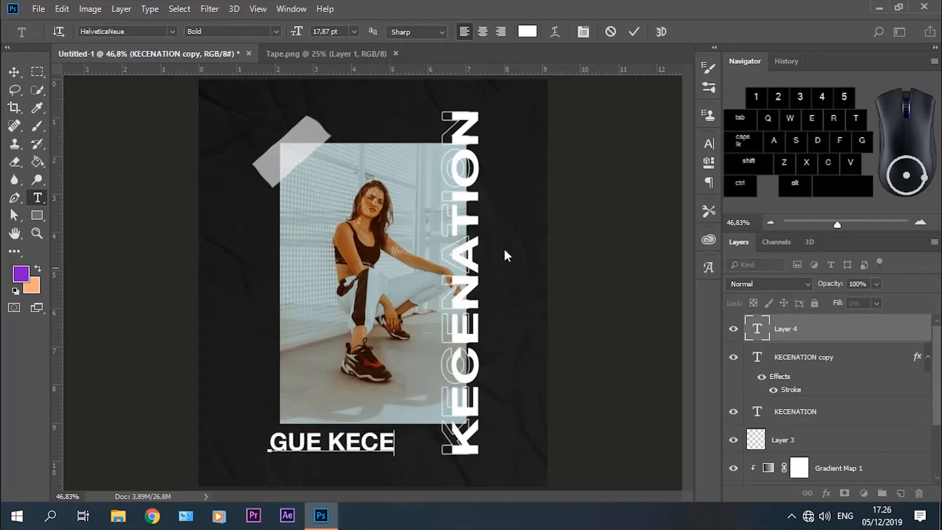
{"action": "left_click", "coordinate": [633, 32]}
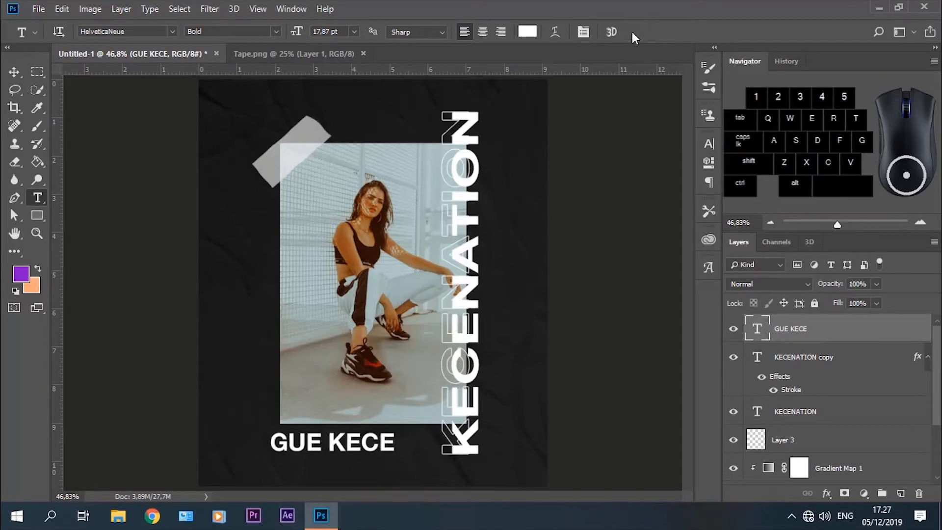
- Move the GUE KECE text left so that it extends past the photo's left edge
{"action": "left_click", "coordinate": [14, 71]}
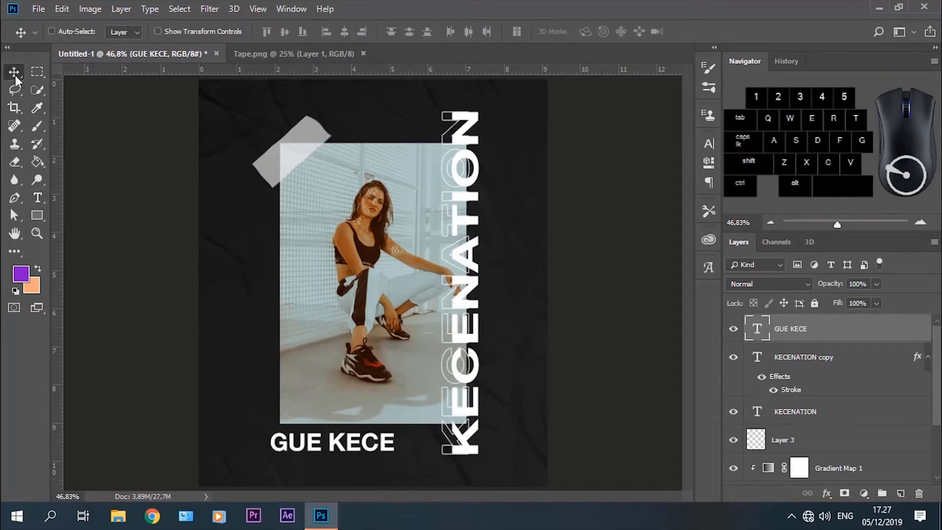
{"action": "left_click_drag", "start_coordinate": [307, 444], "coordinate": [269, 445]}
{"action": "key", "text": "shift+Left"}
{"action": "key", "text": "shift+Left"}
{"action": "key", "text": "shift+Left"}
{"action": "key", "text": "shift+Left"}
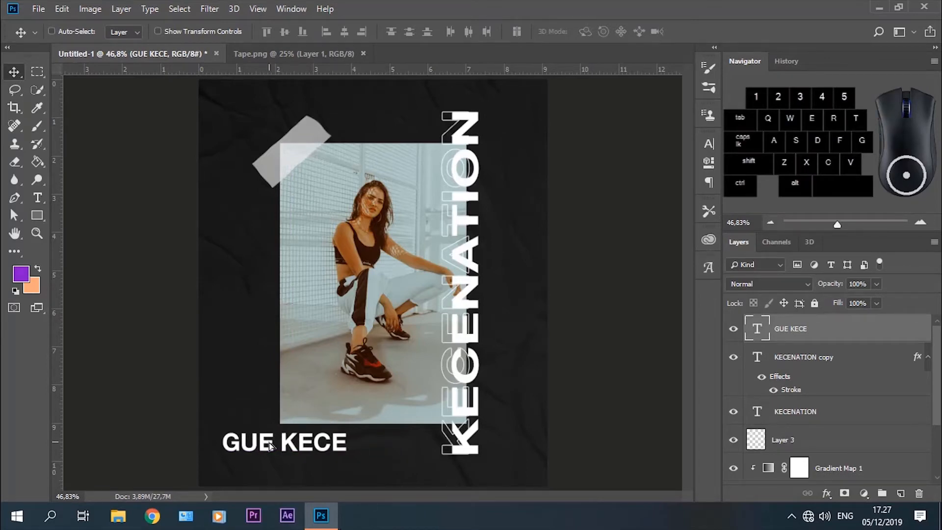
- Duplicate the GUE KECE text upward six times to form an evenly spaced stack of seven lines
{"action": "key", "text": "alt"}
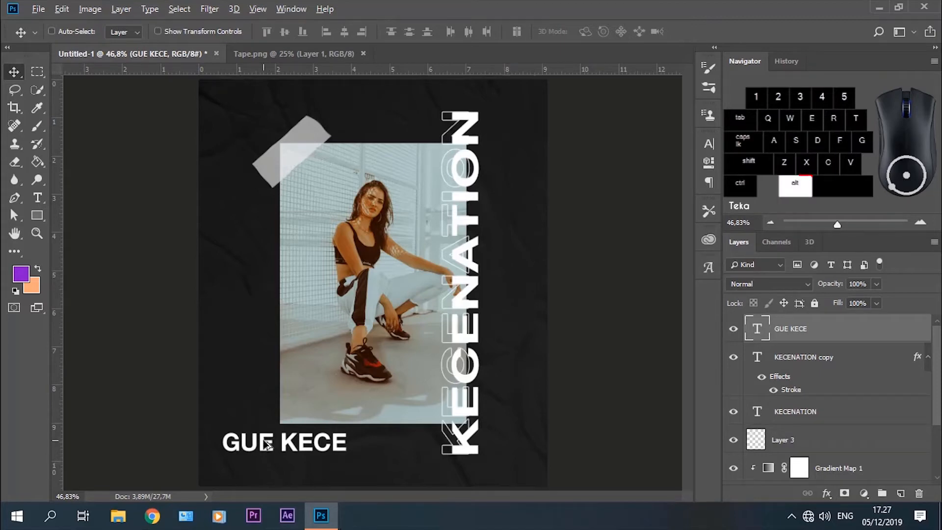
{"action": "left_click_drag", "start_coordinate": [267, 444], "coordinate": [262, 147]}
{"action": "scroll", "coordinate": [269, 423], "scroll_direction": "up", "scroll_amount": 5}
{"action": "left_click", "coordinate": [263, 202], "text": "alt"}
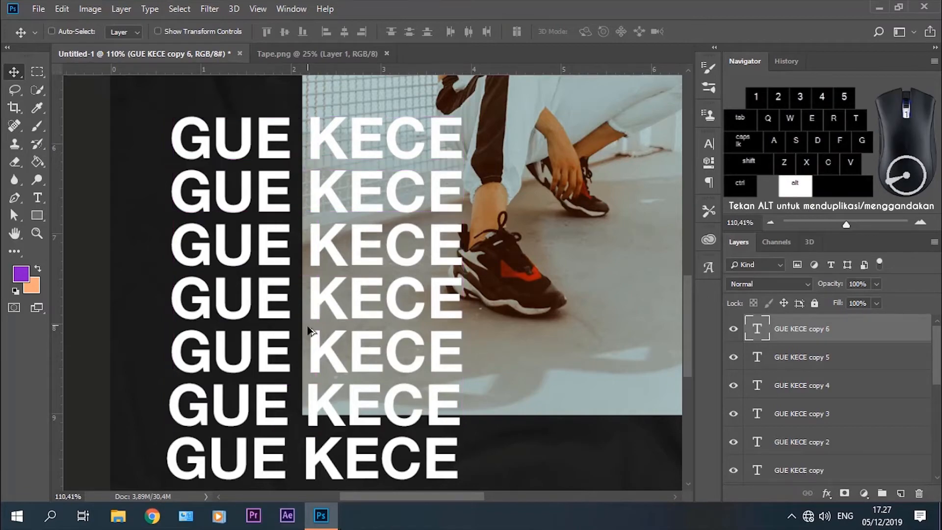
- Duplicate all seven GUE KECE lines directly above the stack, and add one more copy of the topmost line above them
{"action": "scroll", "coordinate": [314, 338], "scroll_direction": "down", "scroll_amount": 4}
{"action": "scroll", "coordinate": [313, 338], "scroll_direction": "down", "scroll_amount": 4}
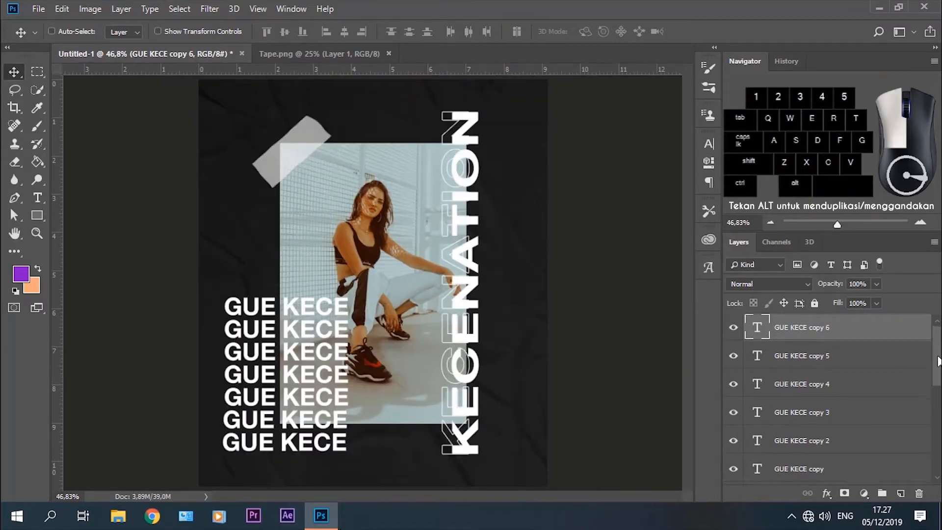
{"action": "scroll", "coordinate": [937, 353], "scroll_direction": "down", "scroll_amount": 2}
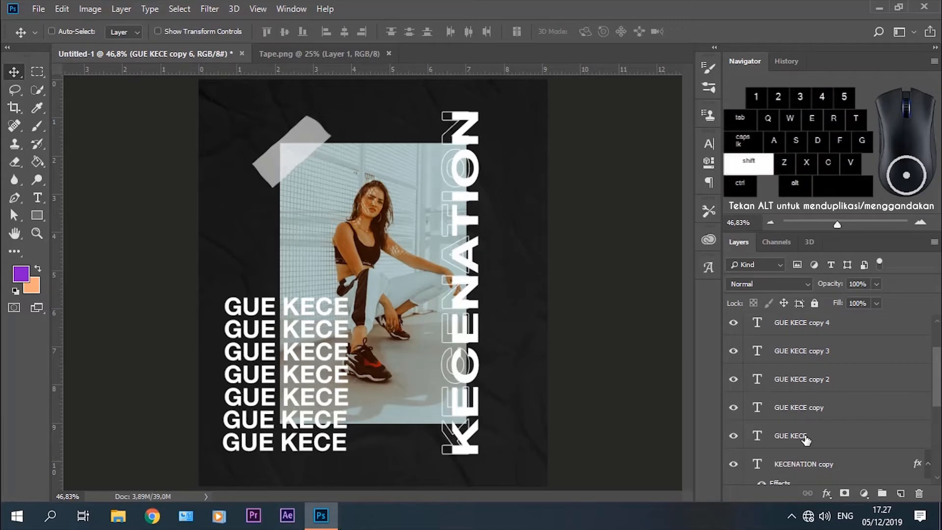
{"action": "left_click", "coordinate": [805, 438], "text": "shift"}
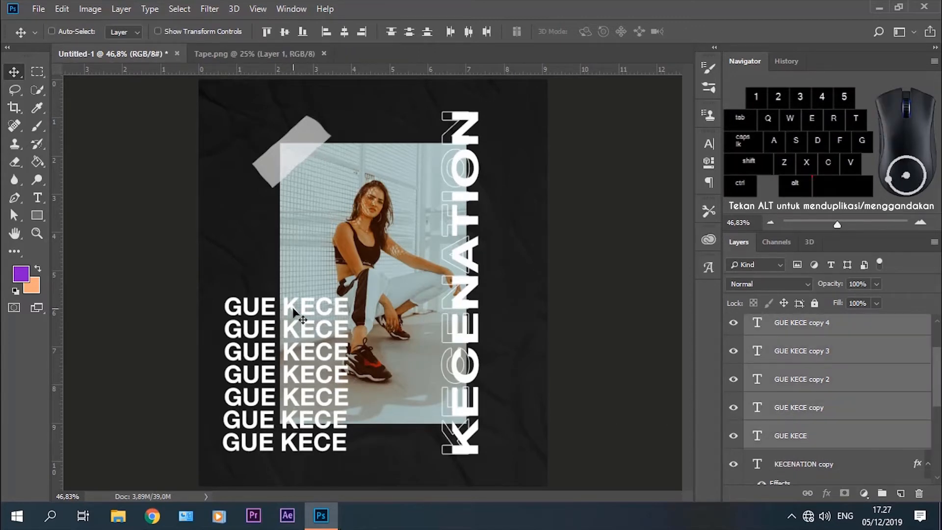
{"action": "left_click_drag", "start_coordinate": [293, 310], "coordinate": [294, 153]}
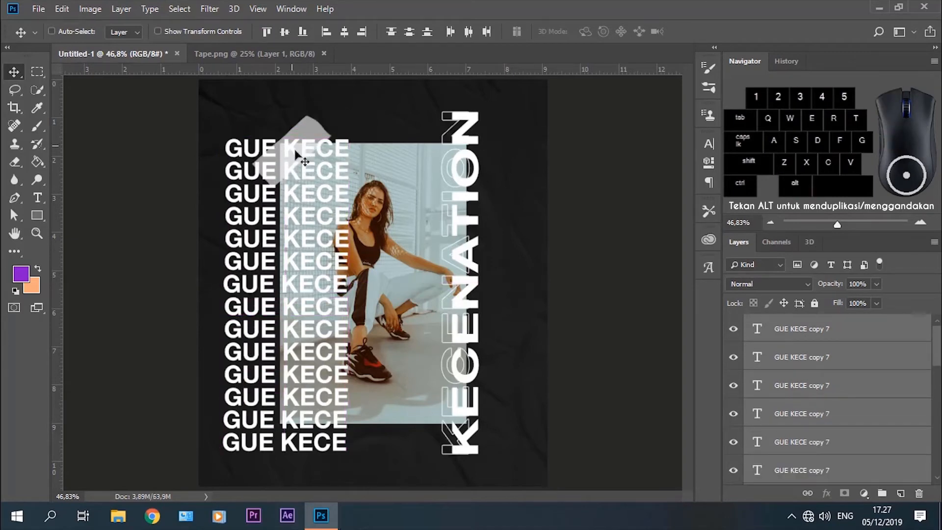
{"action": "left_click", "coordinate": [818, 326]}
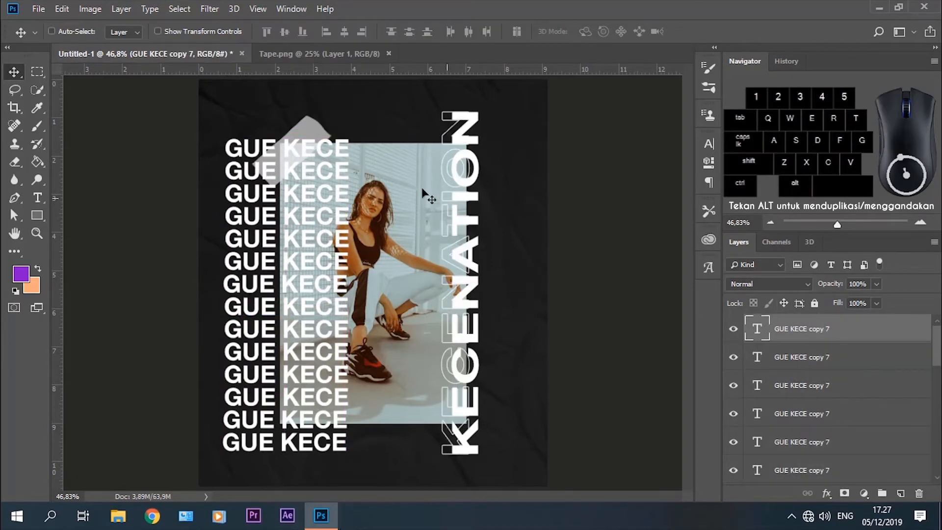
{"action": "left_click_drag", "start_coordinate": [308, 151], "coordinate": [304, 129]}
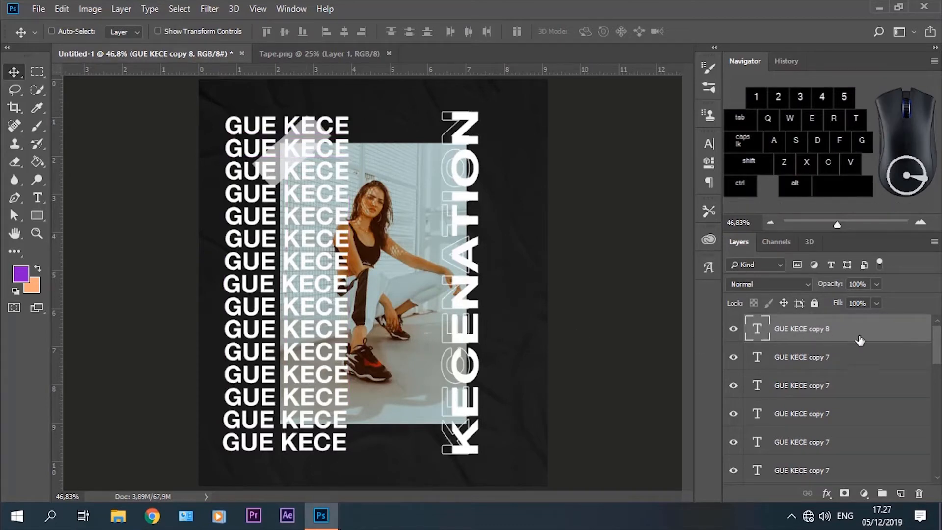
- Select all the GUE KECE text layers and align their horizontal centers
{"action": "left_click_drag", "start_coordinate": [932, 342], "coordinate": [938, 416]}
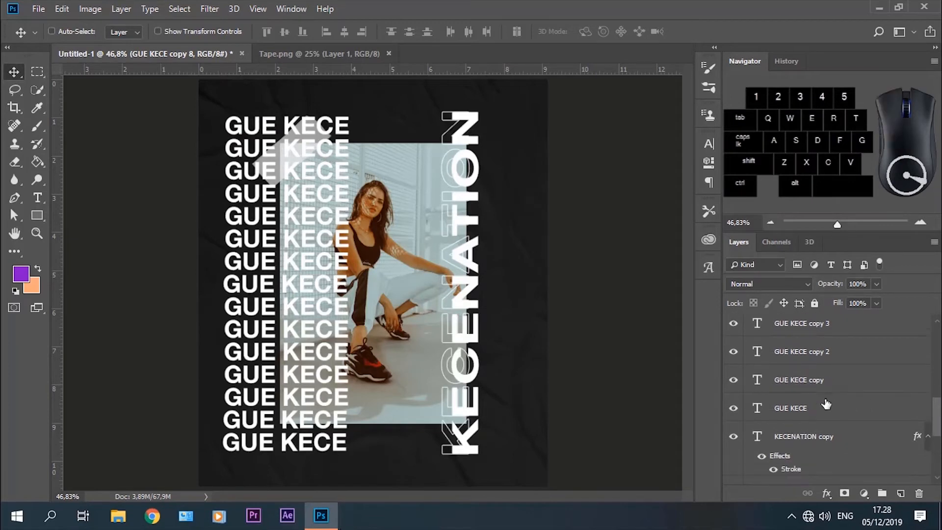
{"action": "left_click", "coordinate": [812, 409], "text": "shift"}
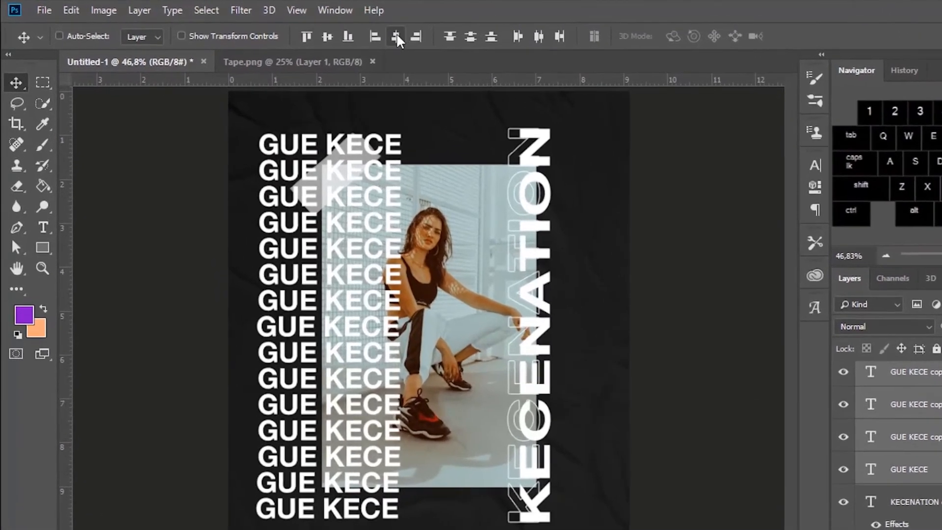
{"action": "left_click", "coordinate": [397, 37]}
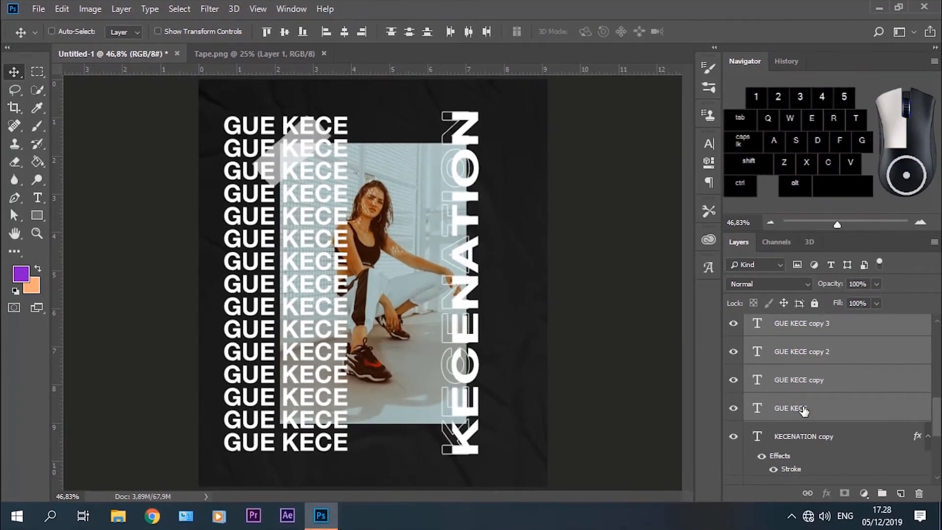
- Group the selected GUE KECE text layers and rename the group GUE KECE
{"action": "left_click_drag", "start_coordinate": [891, 467], "coordinate": [941, 520]}
{"action": "left_click_drag", "start_coordinate": [865, 453], "coordinate": [882, 493]}
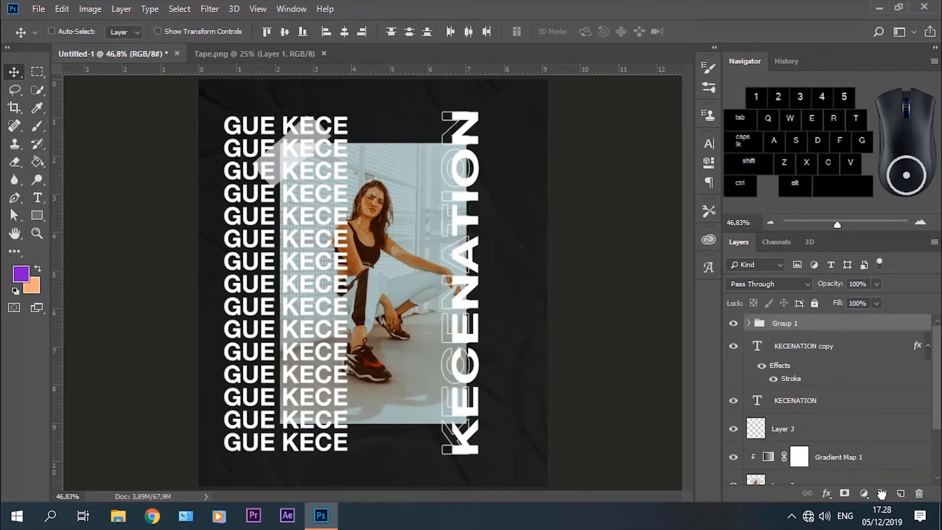
{"action": "double_click", "coordinate": [786, 322]}
{"action": "type", "text": "GUE KECE"}
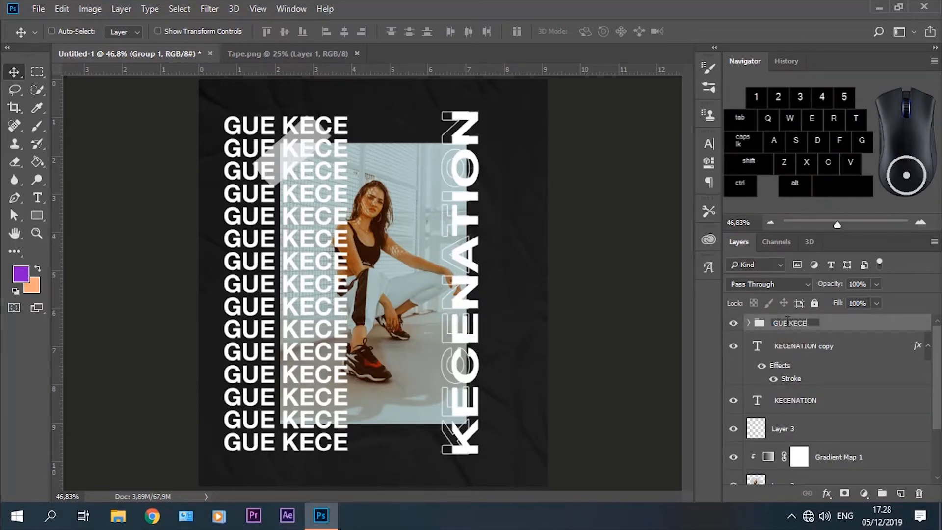
{"action": "key", "text": "Return"}
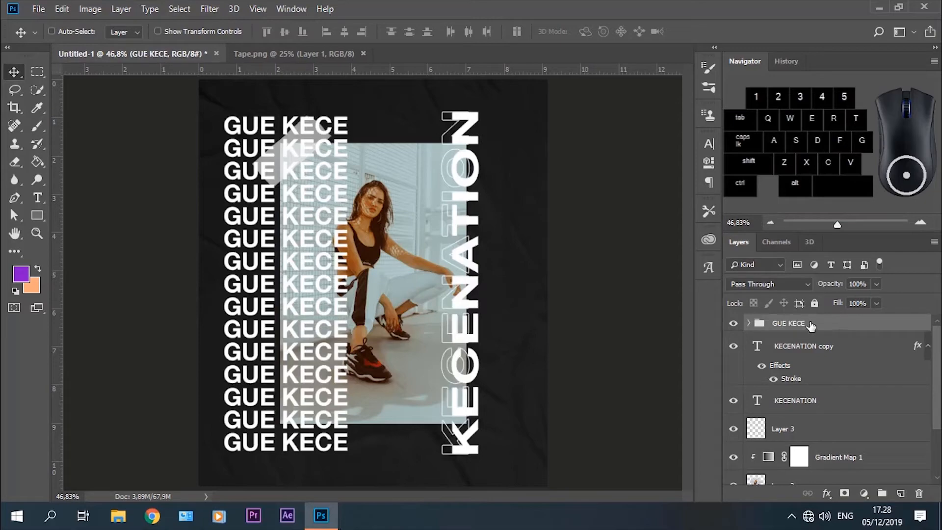
- Give the GUE KECE group 0% fill opacity and a 2 px white outside stroke
{"action": "left_click", "coordinate": [827, 493]}
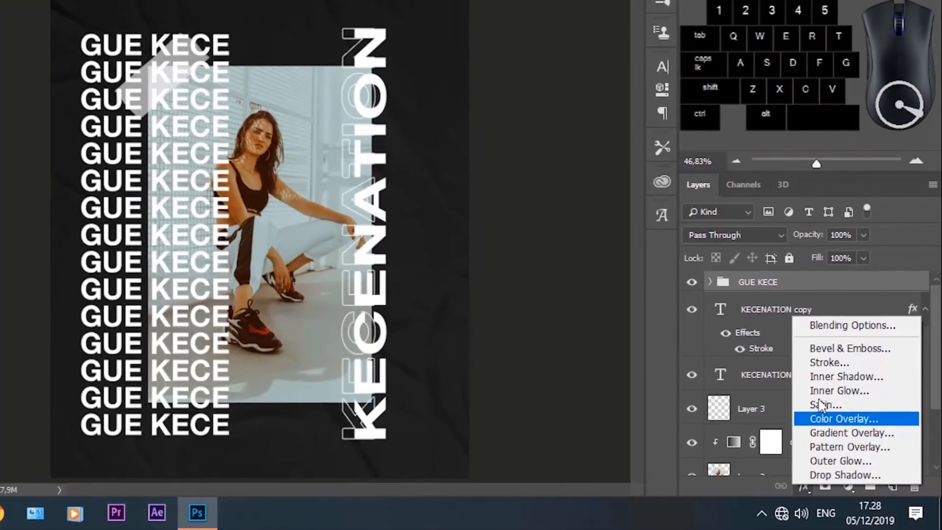
{"action": "left_click", "coordinate": [825, 328]}
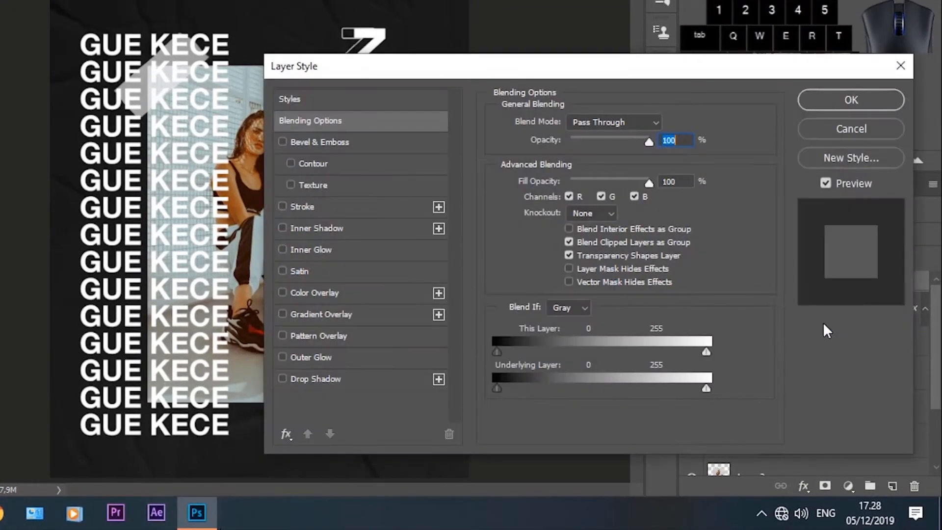
{"action": "left_click_drag", "start_coordinate": [646, 180], "coordinate": [560, 184]}
{"action": "left_click", "coordinate": [324, 212]}
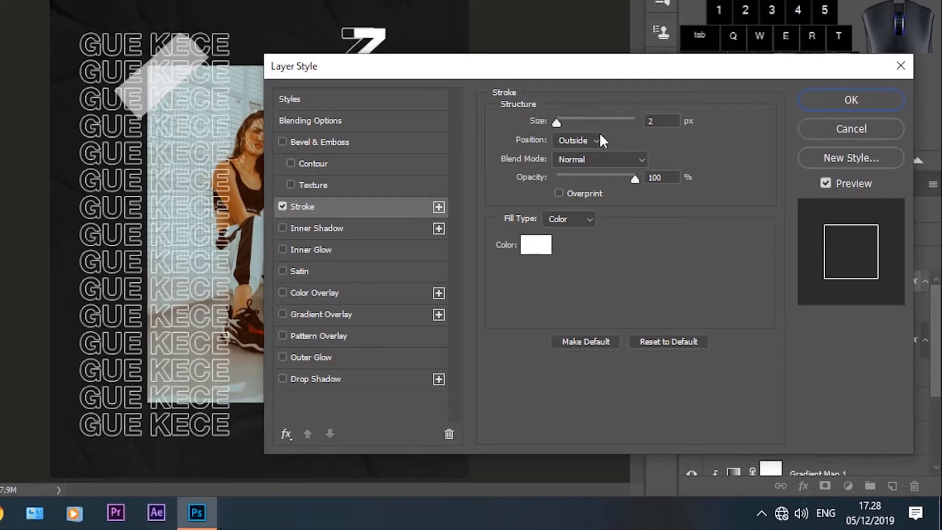
{"action": "left_click", "coordinate": [591, 142]}
{"action": "left_click", "coordinate": [586, 150]}
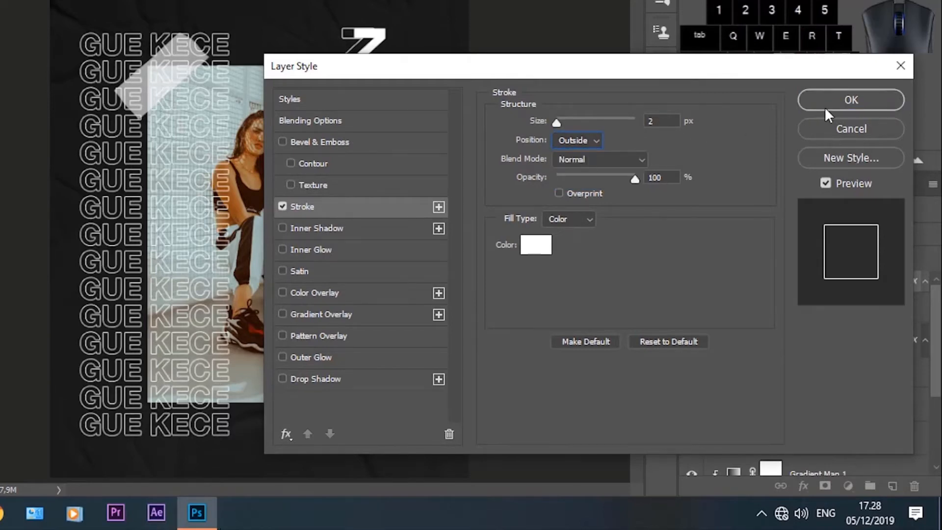
{"action": "left_click", "coordinate": [844, 96]}
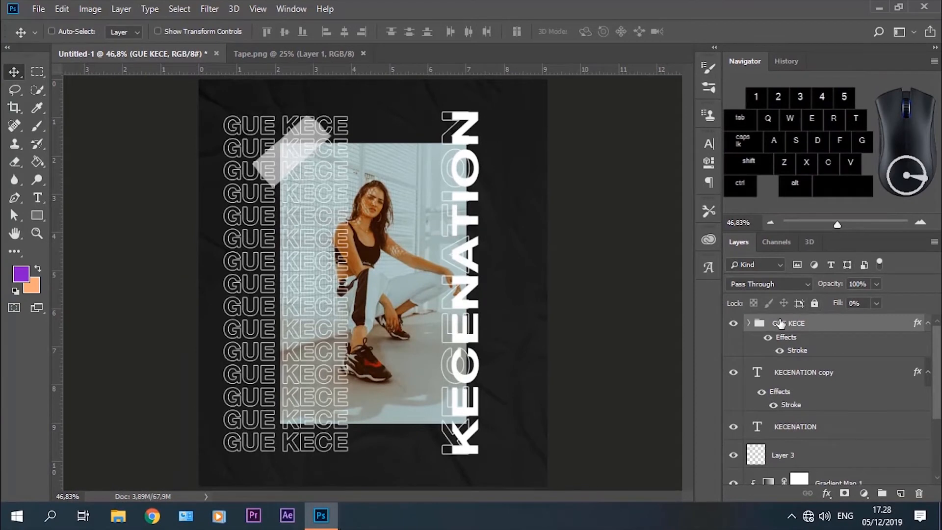
- Move the GUE KECE group behind the photo, between Layer 2 and Layer 1 in the layer order
{"action": "left_click_drag", "start_coordinate": [796, 325], "coordinate": [809, 432]}
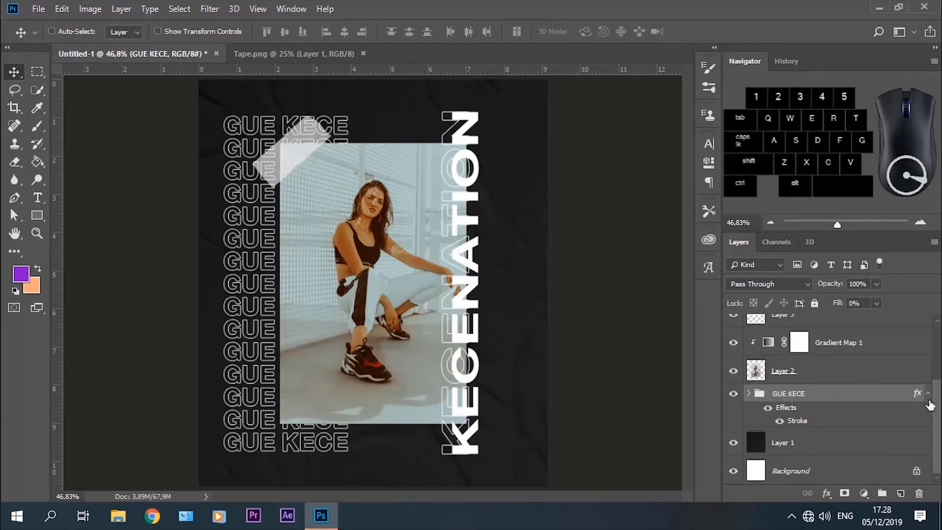
{"action": "scroll", "coordinate": [834, 382], "scroll_direction": "up", "scroll_amount": 4}
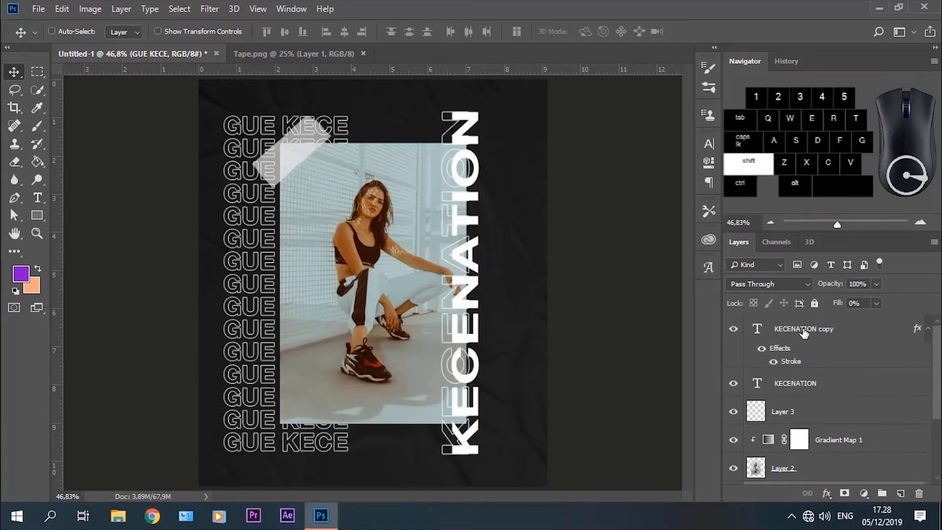
- Select every layer from the GUE KECE group up to KECENATION copy and move them slightly up and right on the canvas
{"action": "left_click", "coordinate": [804, 333], "text": "shift"}
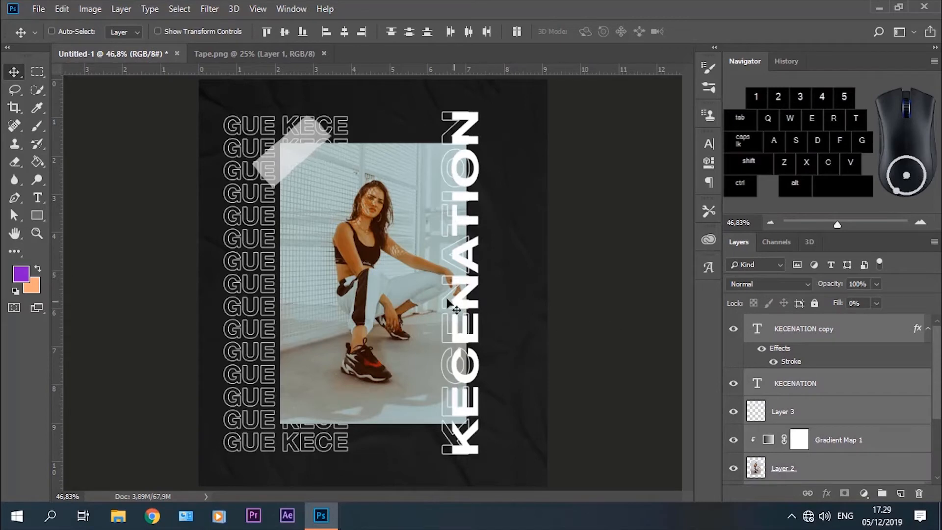
{"action": "left_click_drag", "start_coordinate": [386, 278], "coordinate": [402, 266]}
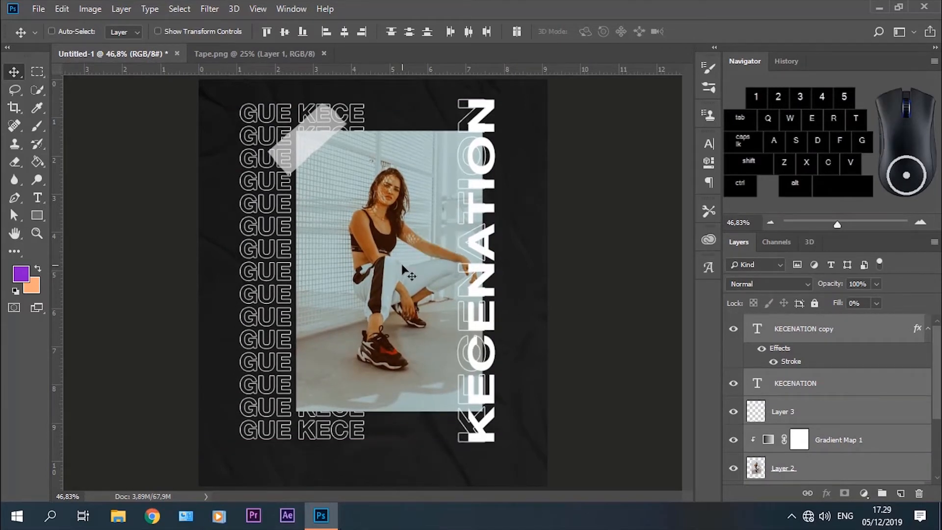
- Add the white text DARI LAHIR below the photo in HelveticaNeue Bold at 17,87 pt
{"action": "left_click", "coordinate": [37, 197]}
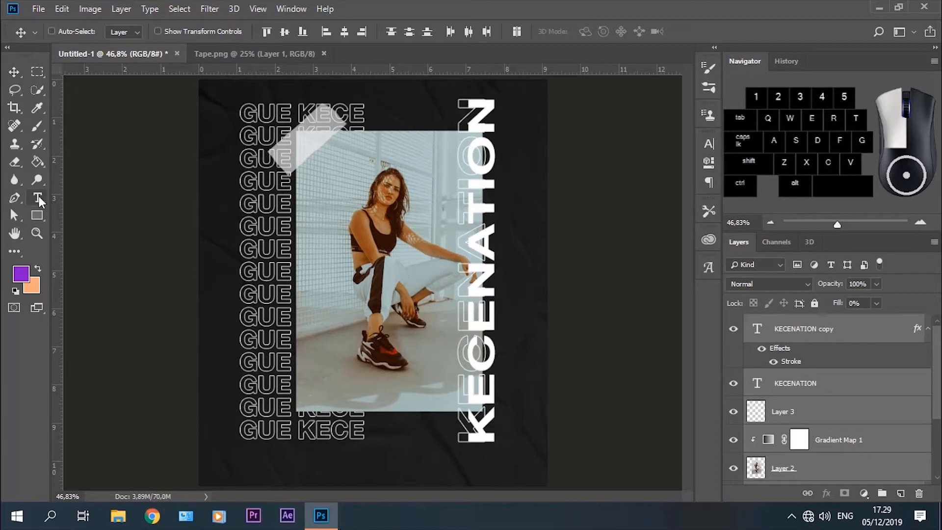
{"action": "left_click", "coordinate": [341, 462]}
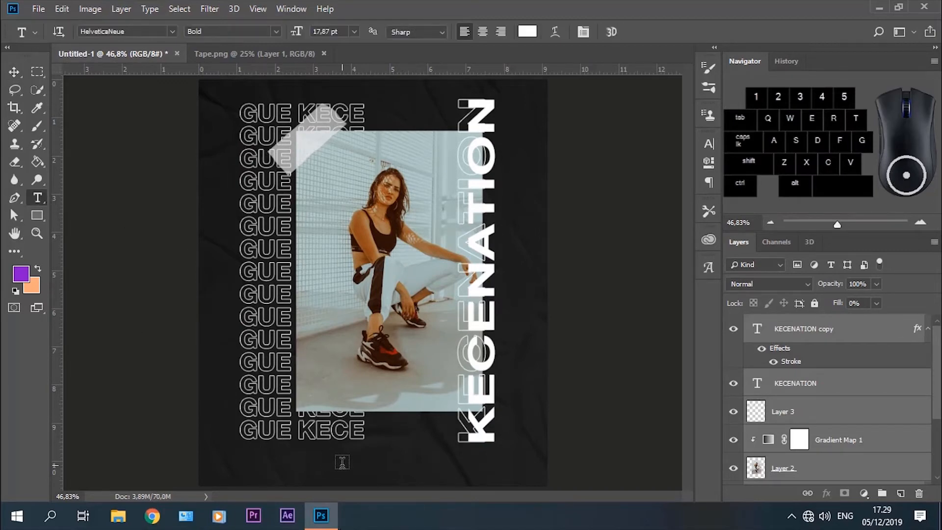
{"action": "type", "text": "DA"}
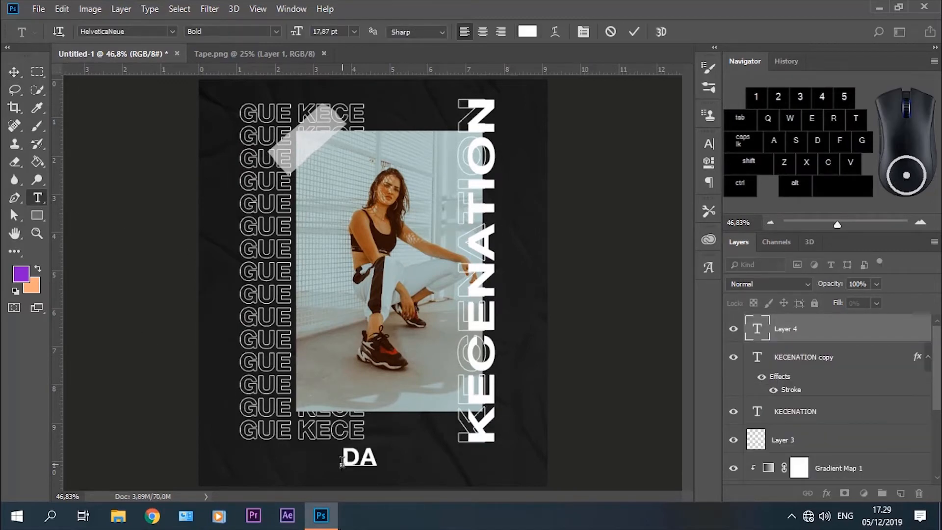
{"action": "type", "text": "RI LAHIR"}
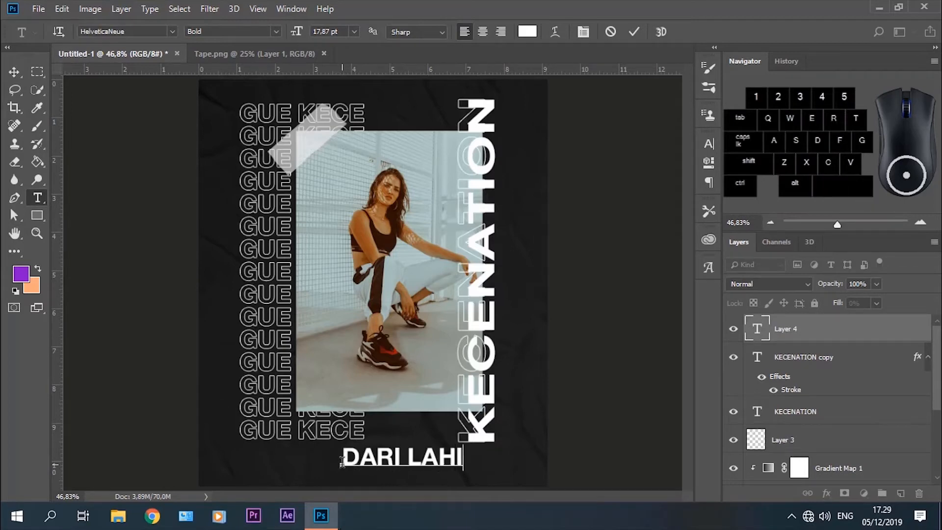
{"action": "left_click", "coordinate": [633, 32]}
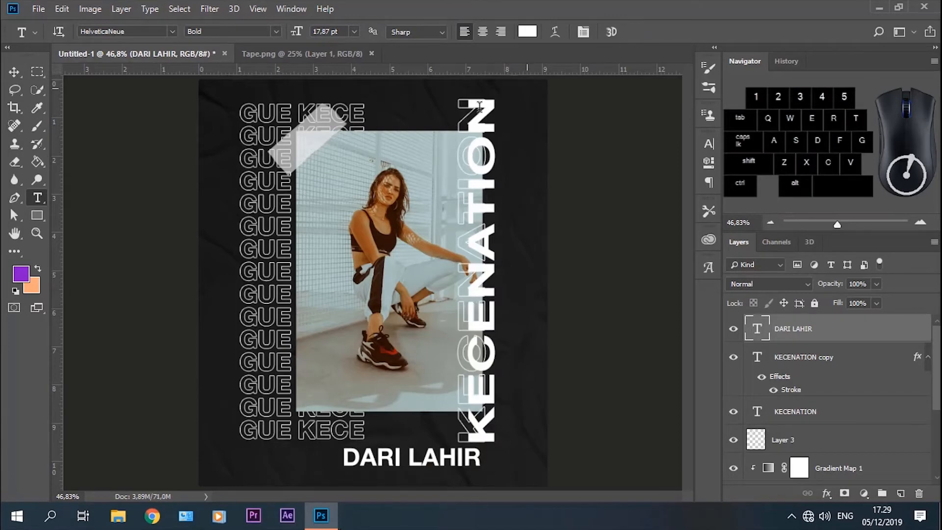
- Draw a rectangle about 210 by 78 px over the word DARI, with no stroke and a white fill
{"action": "left_click", "coordinate": [37, 216]}
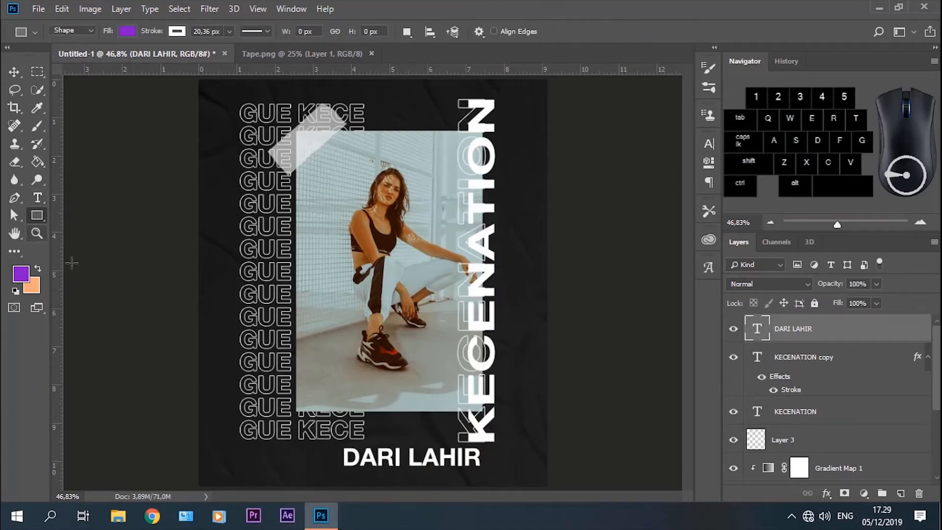
{"action": "left_click_drag", "start_coordinate": [336, 445], "coordinate": [405, 470]}
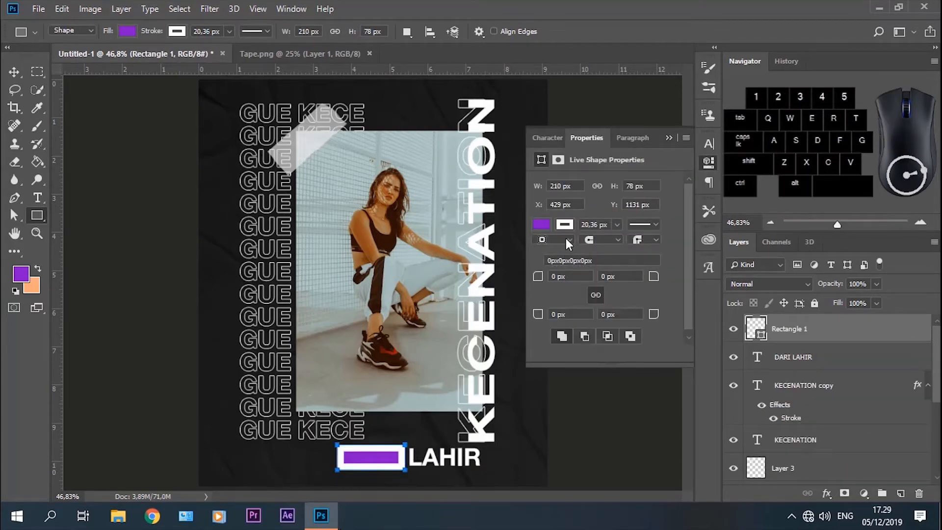
{"action": "left_click", "coordinate": [565, 225]}
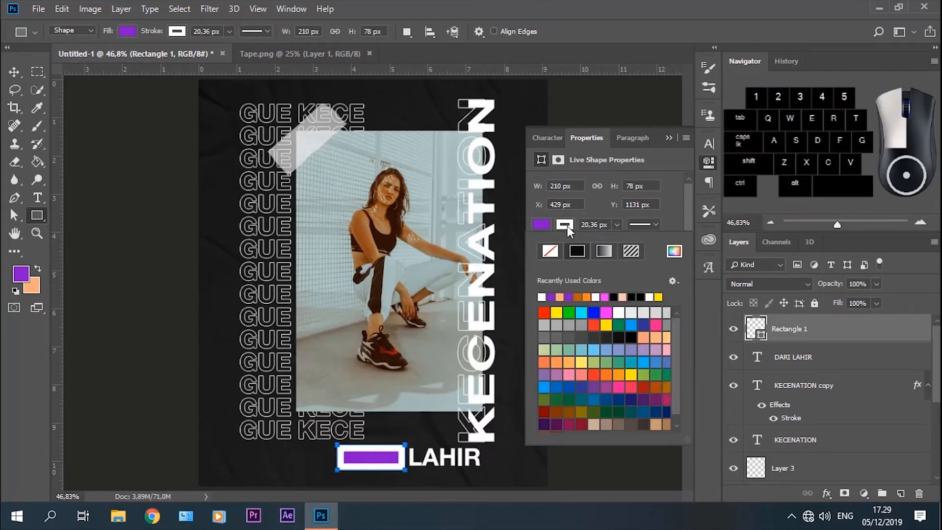
{"action": "left_click", "coordinate": [548, 252]}
{"action": "left_click", "coordinate": [542, 223]}
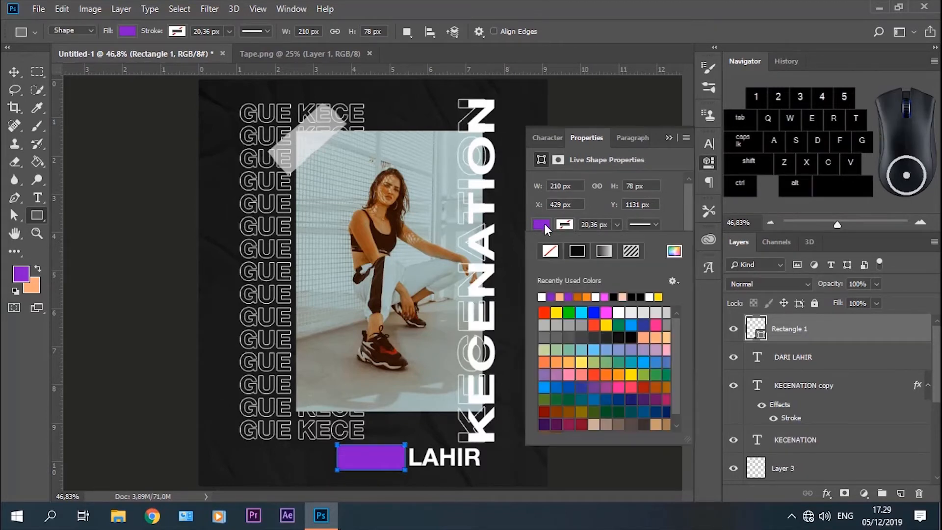
{"action": "left_click", "coordinate": [542, 296]}
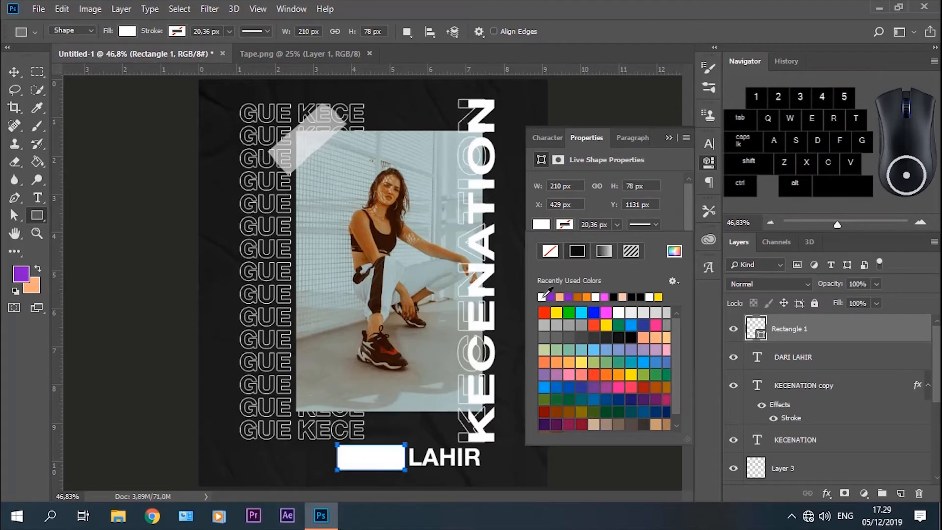
{"action": "left_click", "coordinate": [708, 161]}
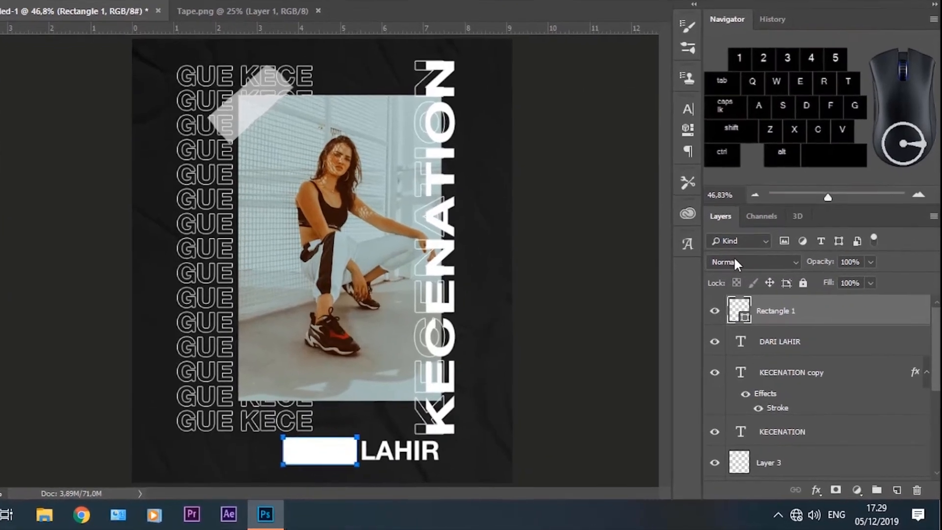
- Set the rectangle's blend mode to Difference and group it with the DARI LAHIR text layer
{"action": "left_click", "coordinate": [758, 284]}
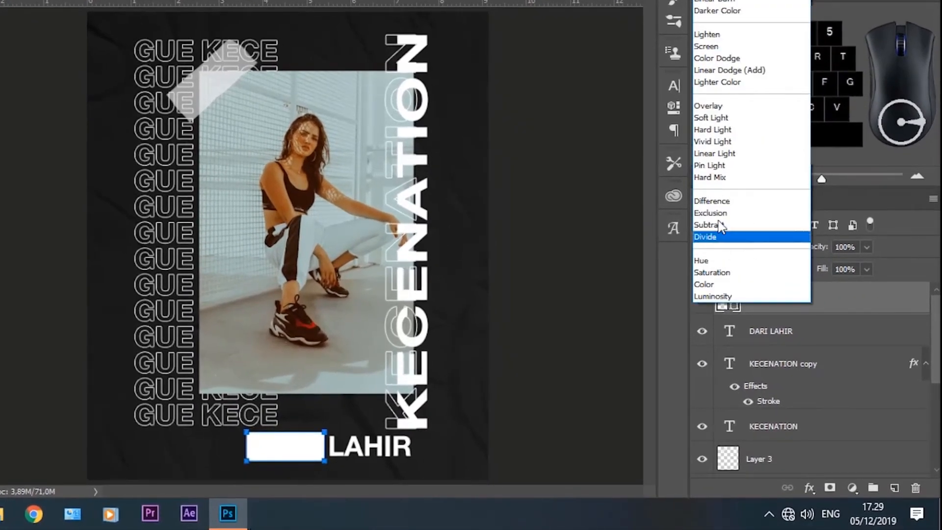
{"action": "left_click", "coordinate": [710, 201]}
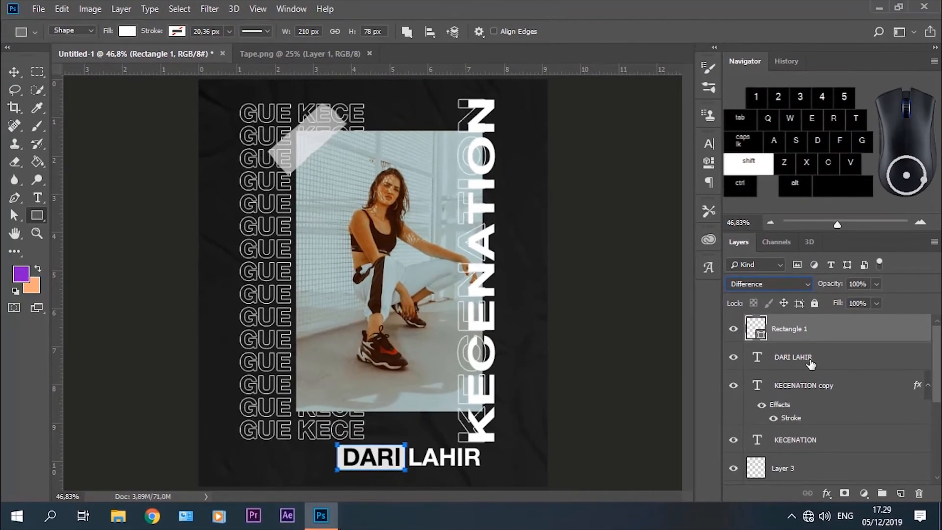
{"action": "left_click", "coordinate": [790, 336], "text": "shift"}
{"action": "left_click_drag", "start_coordinate": [810, 364], "coordinate": [883, 493]}
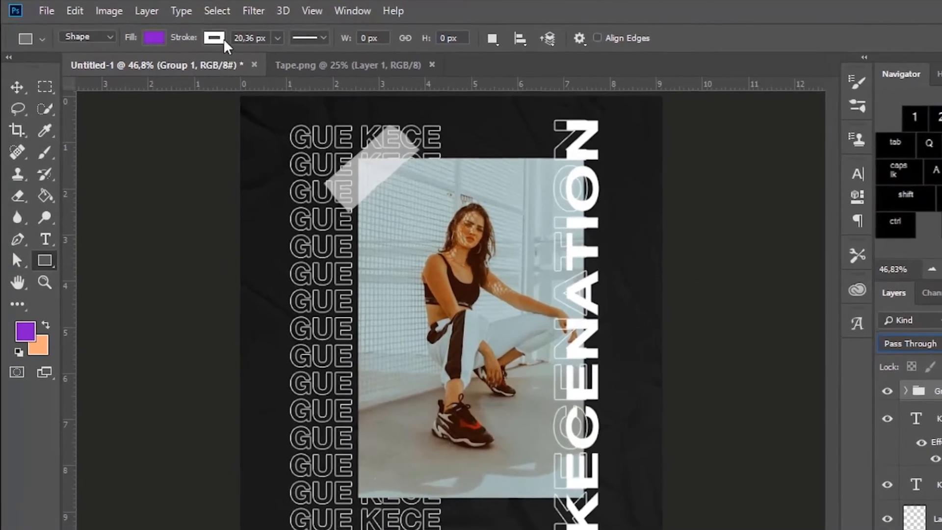
- Center the DARI LAHIR text and rectangle group horizontally on the whole canvas, and clear the selection
{"action": "left_click", "coordinate": [179, 9]}
{"action": "left_click", "coordinate": [227, 32]}
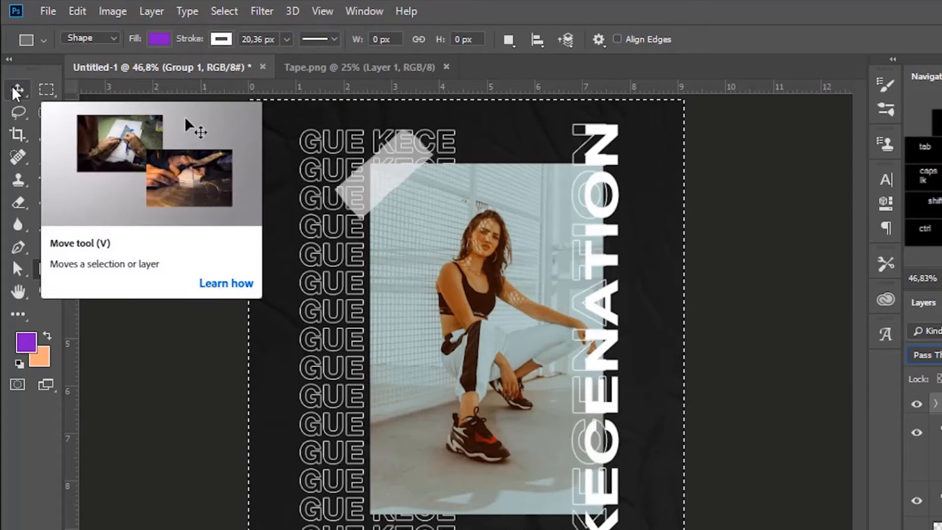
{"action": "left_click", "coordinate": [16, 91]}
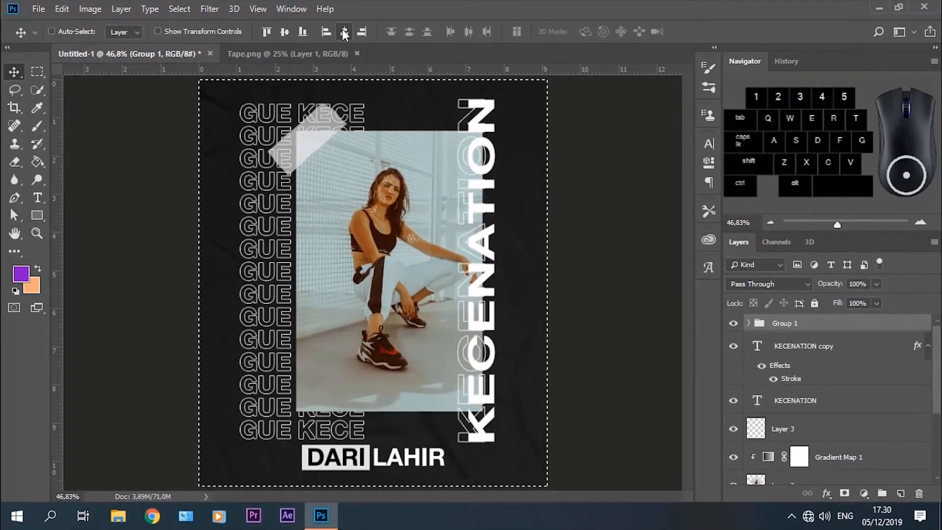
{"action": "left_click", "coordinate": [190, 8]}
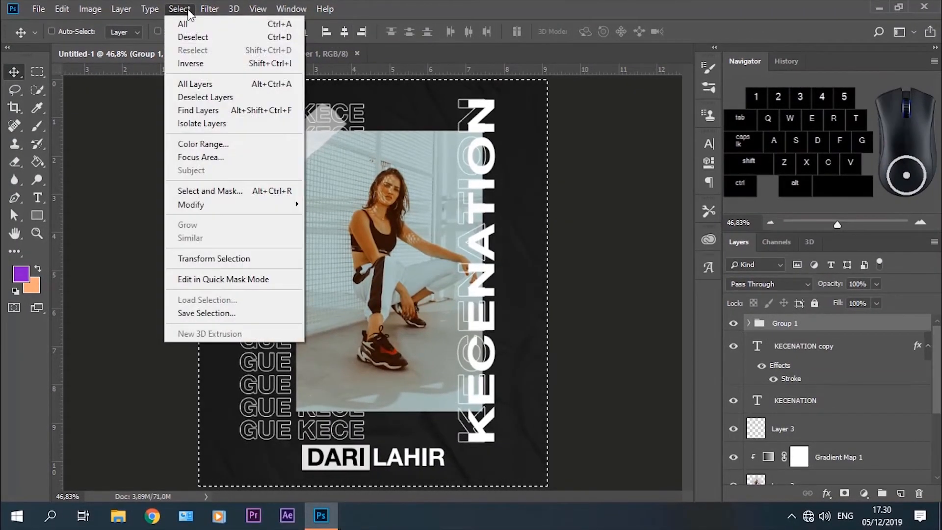
{"action": "left_click", "coordinate": [187, 35]}
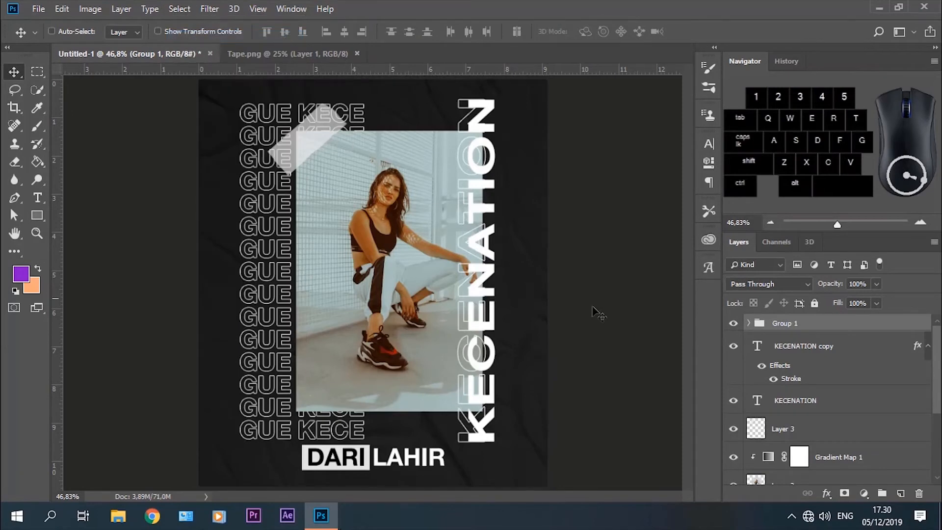
- Group all layers from KECENATION copy down to the GUE KECE group, leaving out Layer 1 and Background
{"action": "left_click", "coordinate": [810, 348]}
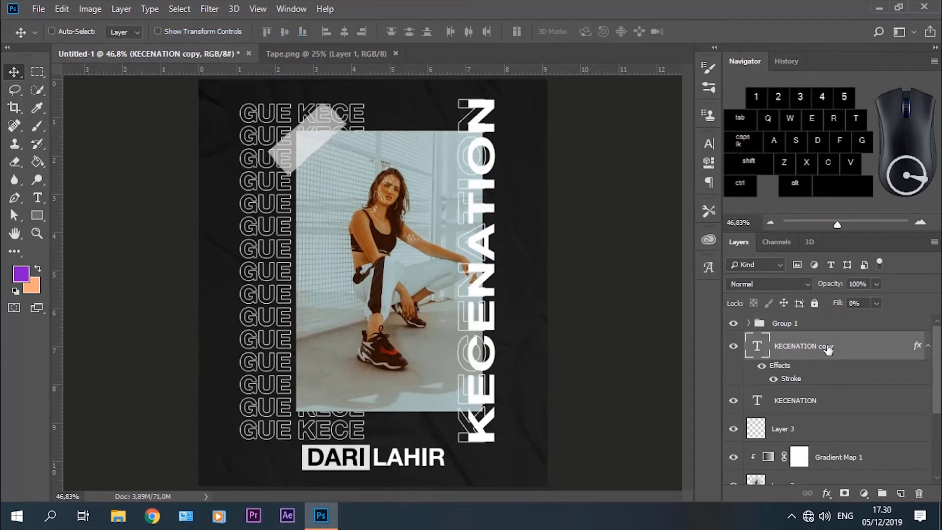
{"action": "left_click_drag", "start_coordinate": [938, 354], "coordinate": [938, 421]}
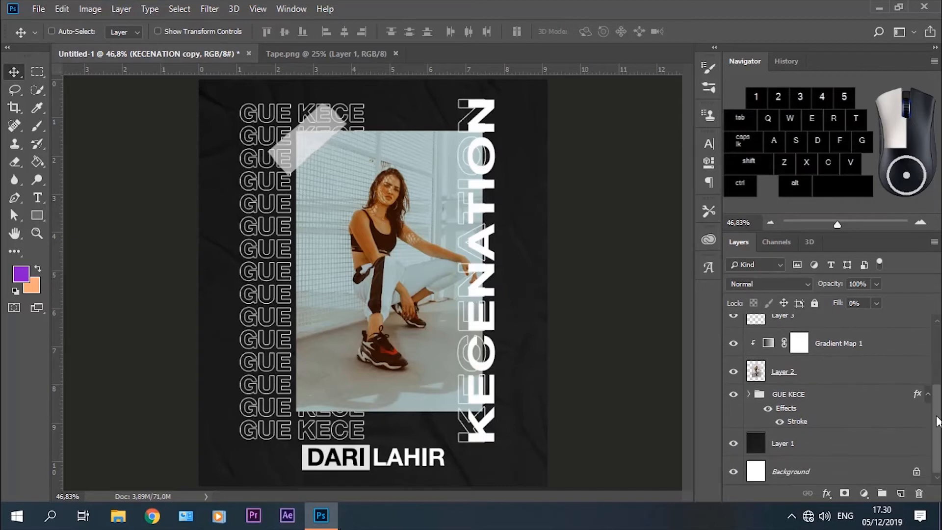
{"action": "left_click", "coordinate": [801, 396], "text": "shift"}
{"action": "left_click_drag", "start_coordinate": [782, 397], "coordinate": [874, 495]}
{"action": "left_click_drag", "start_coordinate": [887, 499], "coordinate": [888, 503]}
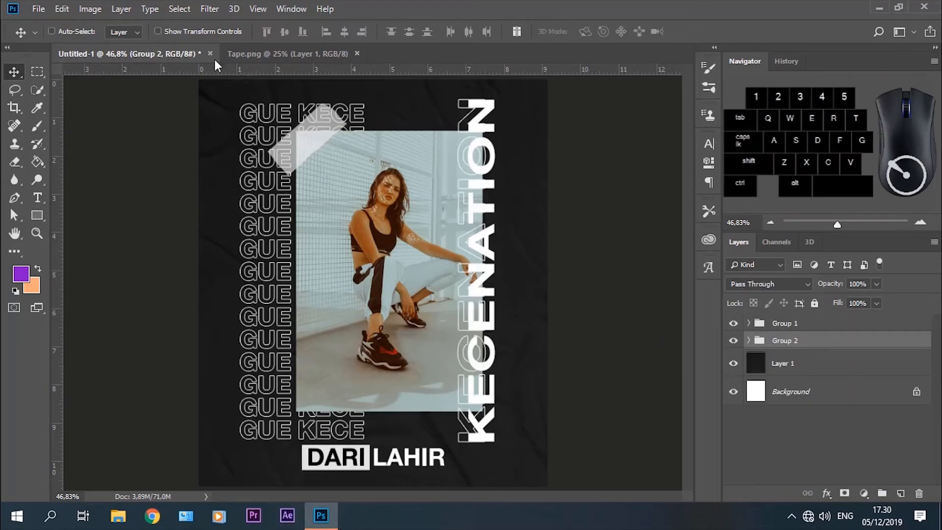
- Center the photo and KECENATION layers' group horizontally on the whole canvas, and clear the selection
{"action": "left_click", "coordinate": [179, 9]}
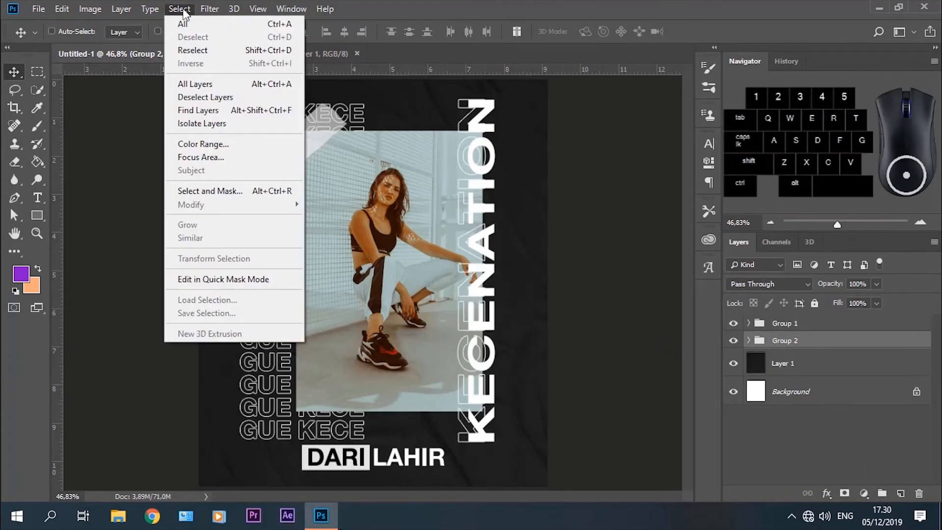
{"action": "left_click", "coordinate": [216, 22]}
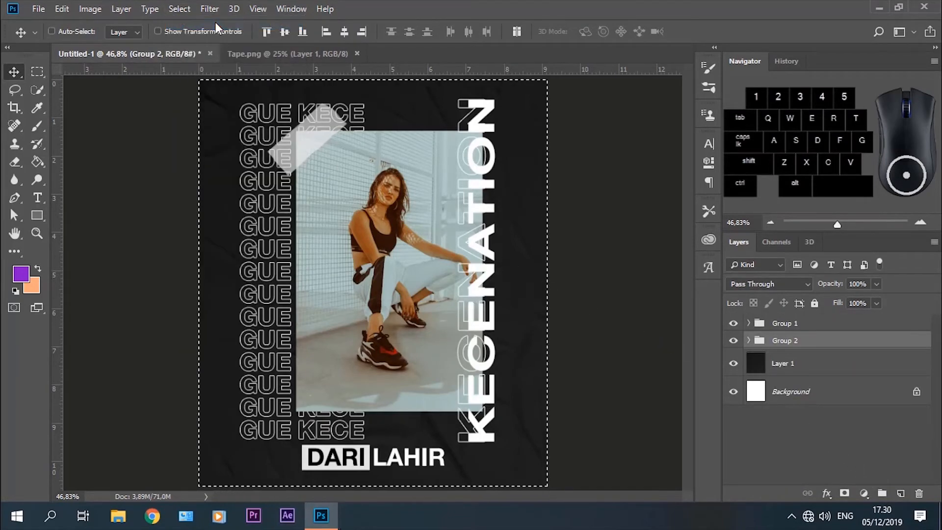
{"action": "left_click", "coordinate": [348, 36]}
{"action": "left_click", "coordinate": [179, 10]}
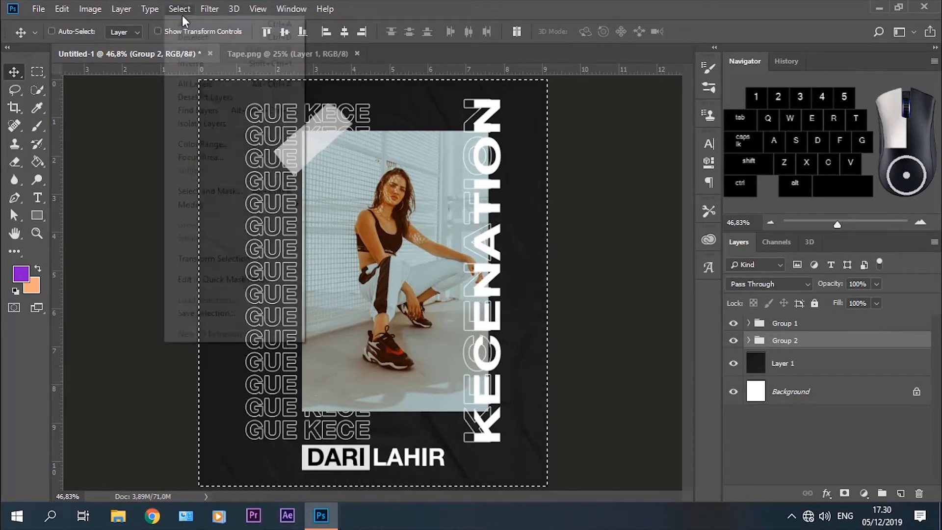
{"action": "left_click", "coordinate": [185, 38]}
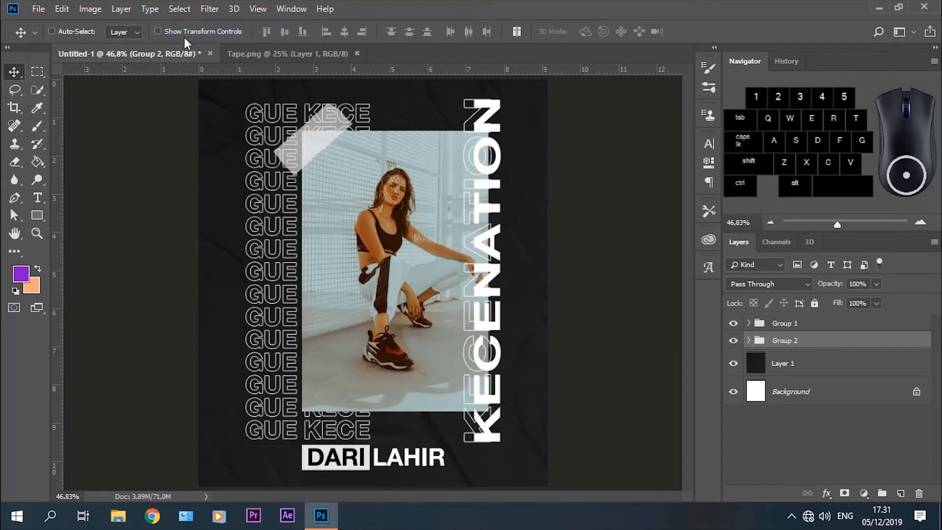
- Rename the photo and vertical text group KECENATION and the bottom text group DARI LAHIR
{"action": "double_click", "coordinate": [785, 341]}
{"action": "type", "text": "KECENATION"}
{"action": "key", "text": "Return"}
{"action": "double_click", "coordinate": [781, 324]}
{"action": "type", "text": "DARI LAHIR"}
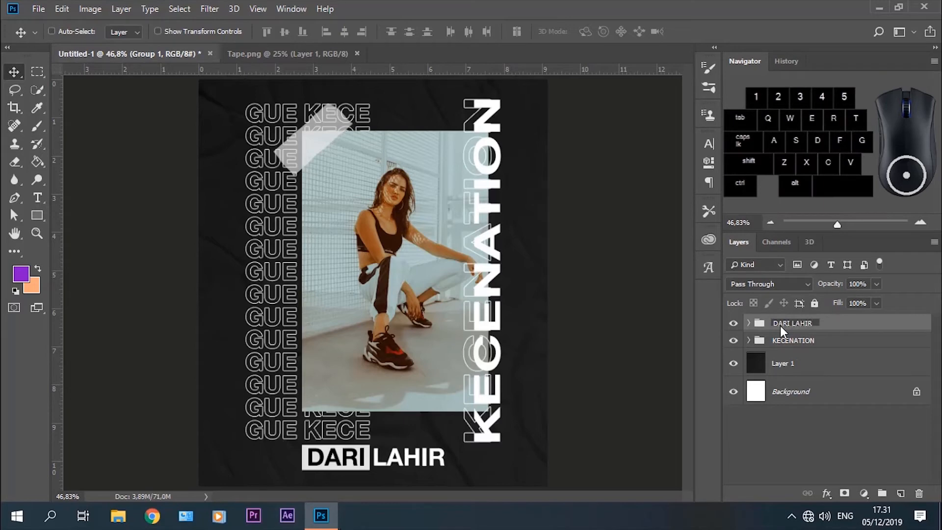
{"action": "left_click", "coordinate": [844, 327]}
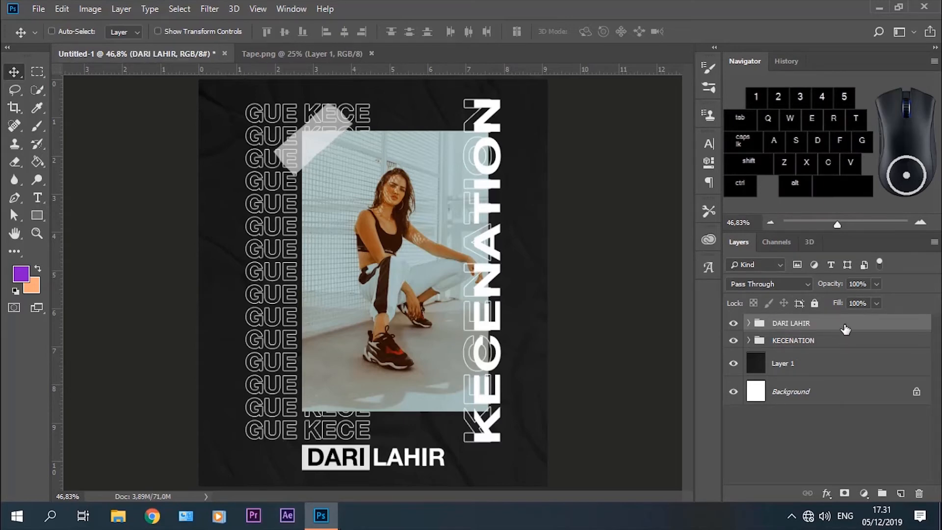
- Select both the DARI LAHIR and KECENATION groups and nudge them slightly upward on the canvas
{"action": "left_click", "coordinate": [800, 345], "text": "shift"}
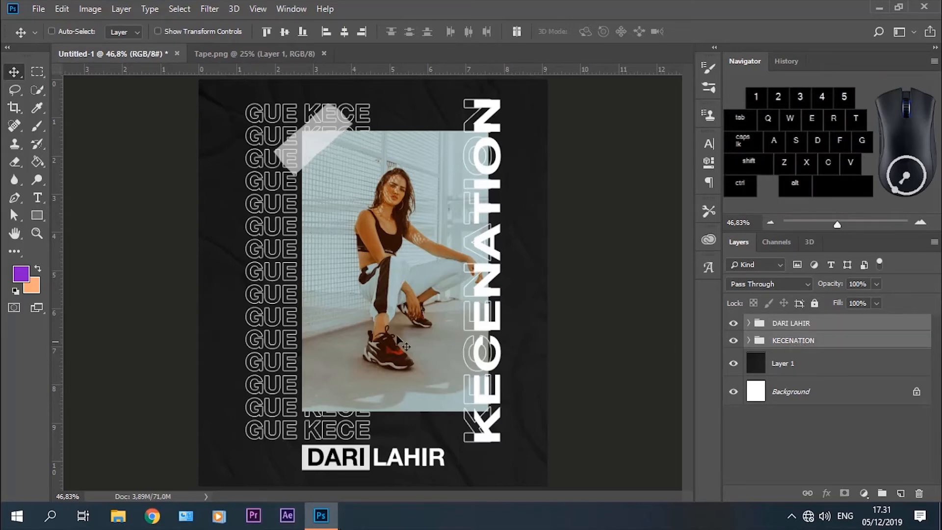
{"action": "key", "text": "Up"}
{"action": "key", "text": "Up"}
{"action": "key", "text": "Up"}
{"action": "key", "text": "Up"}
{"action": "key", "text": "Up"}
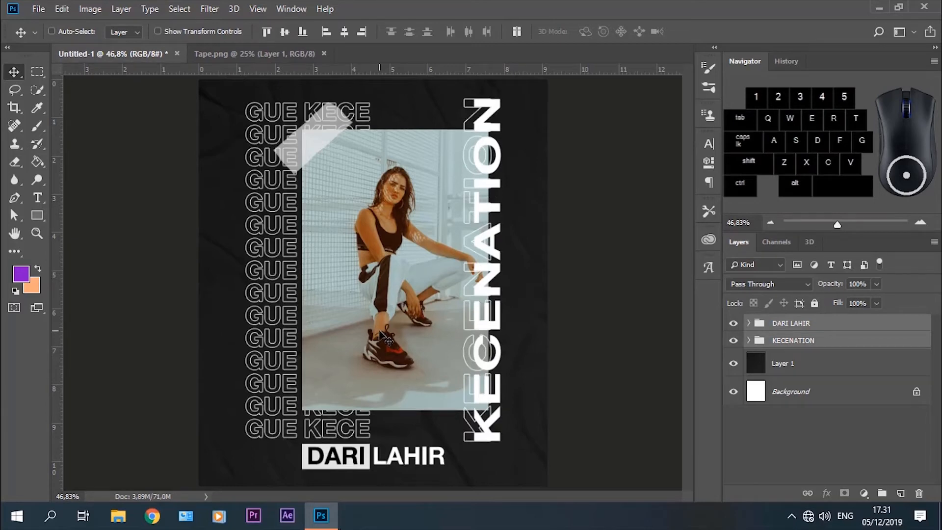
{"action": "key", "text": "Up"}
{"action": "key", "text": "Up"}
{"action": "key", "text": "Up"}
{"action": "key", "text": "Up"}
{"action": "key", "text": "Up"}
{"action": "key", "text": "Up"}
{"action": "key", "text": "Up"}
{"action": "key", "text": "Up"}
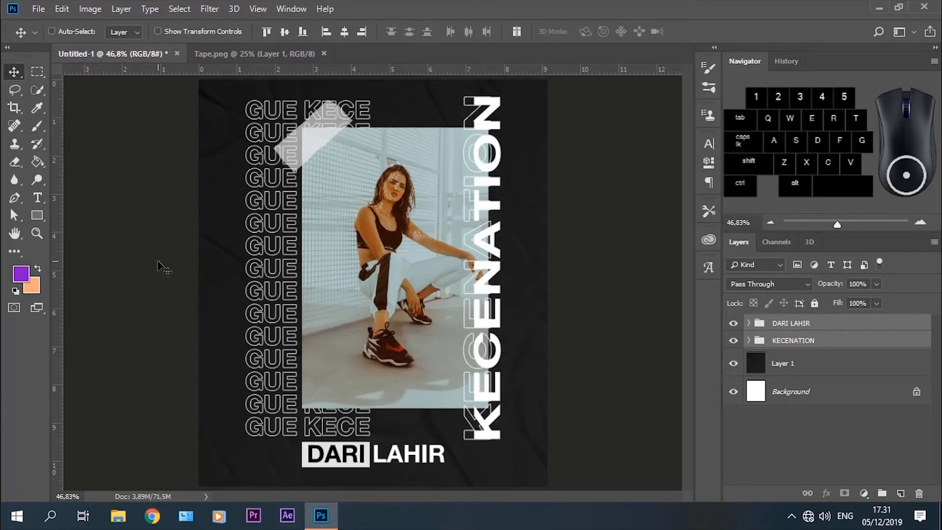
- Combine the DARI LAHIR and KECENATION groups into one parent group and name it 1
{"action": "scroll", "coordinate": [158, 261], "scroll_direction": "down", "scroll_amount": 2}
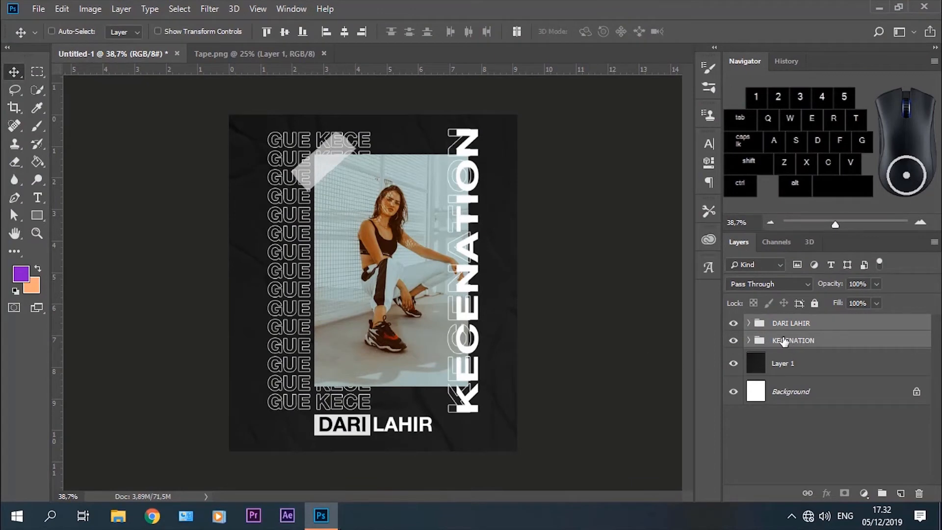
{"action": "left_click_drag", "start_coordinate": [784, 342], "coordinate": [882, 493]}
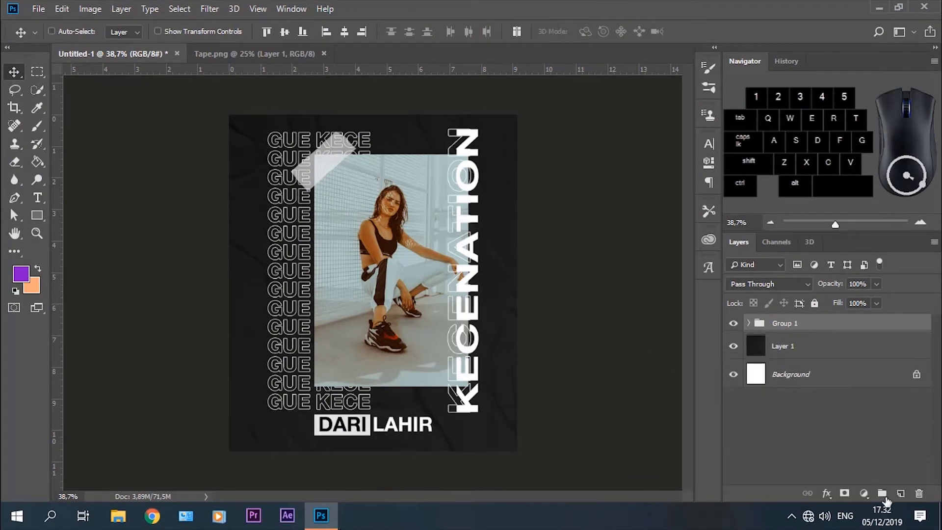
{"action": "double_click", "coordinate": [778, 323]}
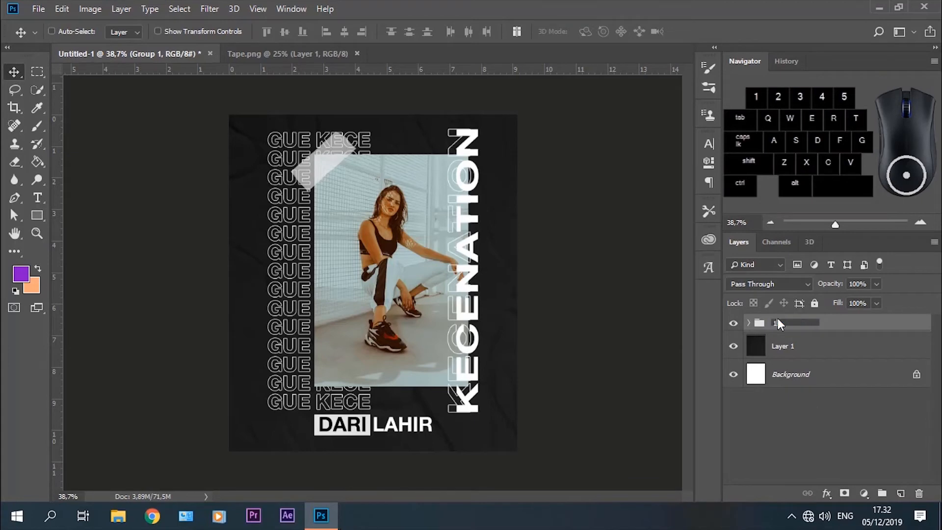
{"action": "key", "text": "Return"}
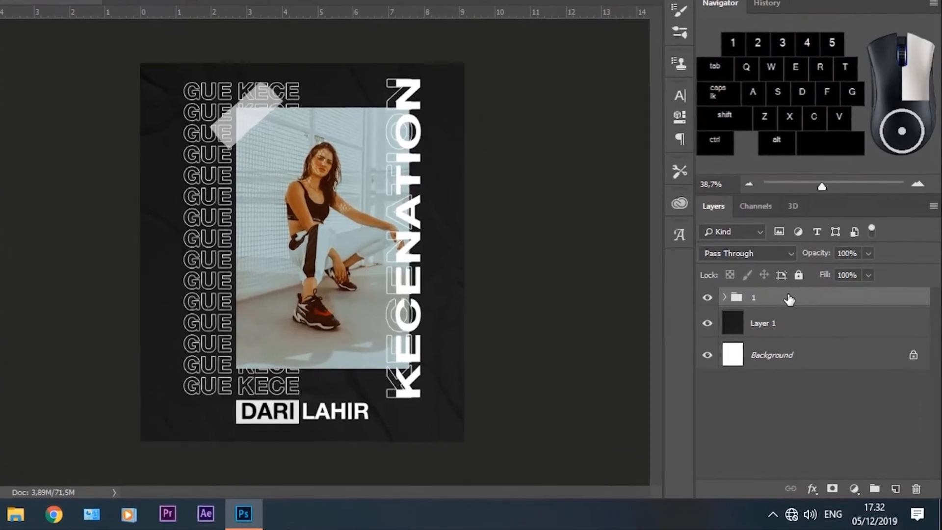
- Duplicate group 1 under the name 2 and hide the original group
{"action": "right_click", "coordinate": [779, 323]}
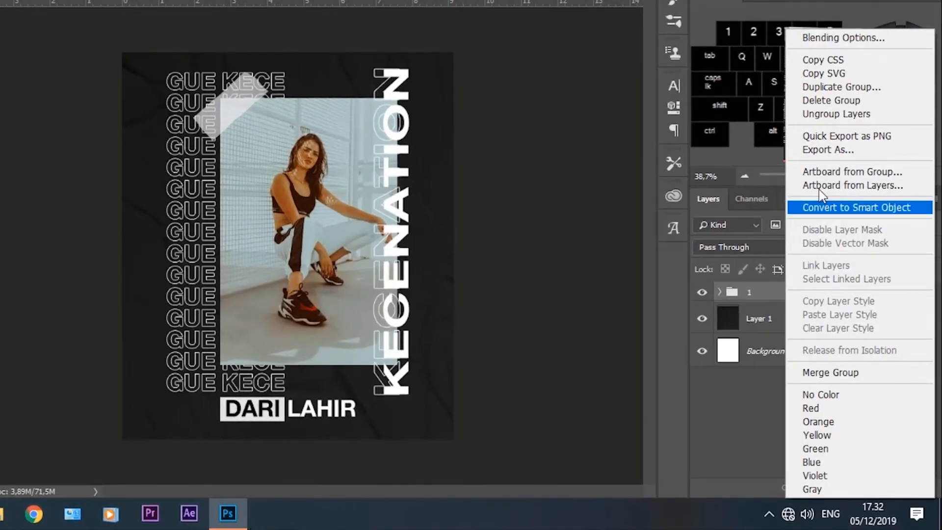
{"action": "left_click", "coordinate": [842, 87]}
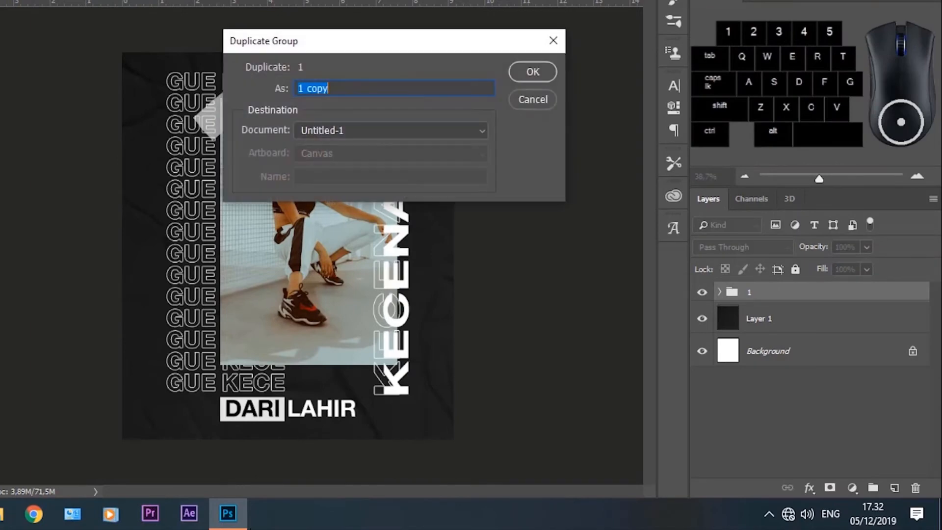
{"action": "type", "text": "2"}
{"action": "key", "text": "Return"}
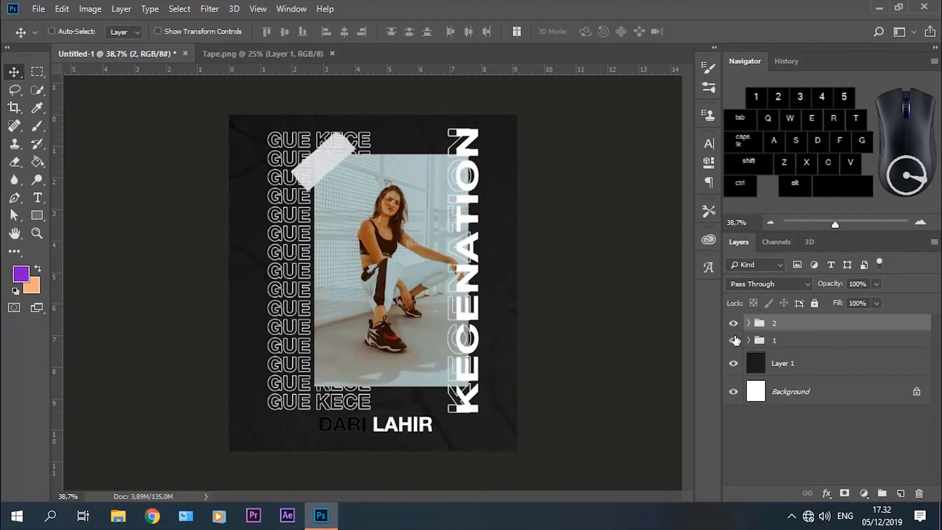
{"action": "left_click", "coordinate": [733, 341]}
- Open the Pexels portrait of the woman with glasses and place it in group 2 directly above Layer 2, clipped to that photo
{"action": "left_click", "coordinate": [750, 323]}
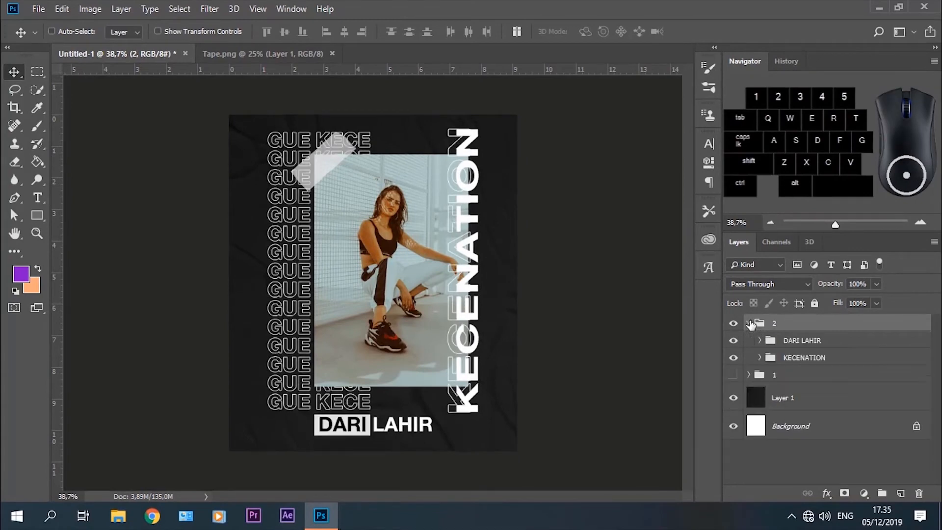
{"action": "left_click", "coordinate": [759, 357]}
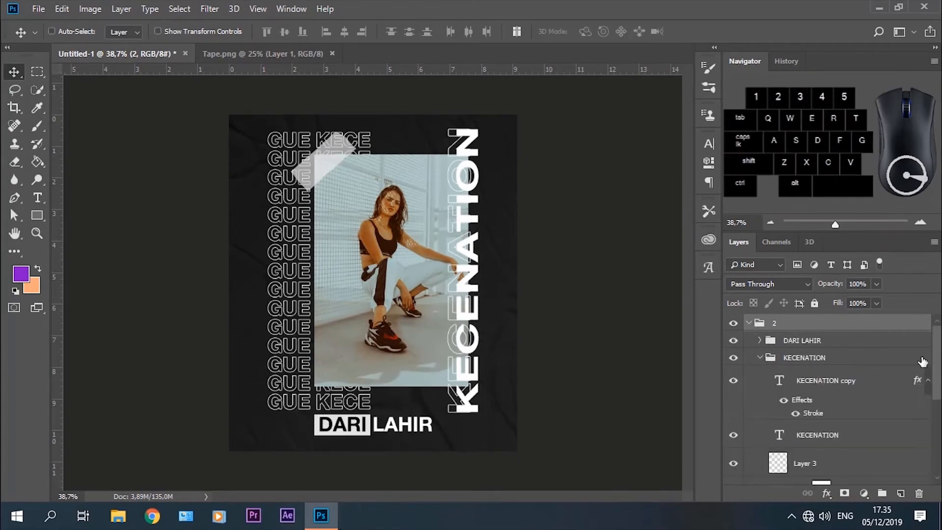
{"action": "scroll", "coordinate": [823, 427], "scroll_direction": "down", "scroll_amount": 3}
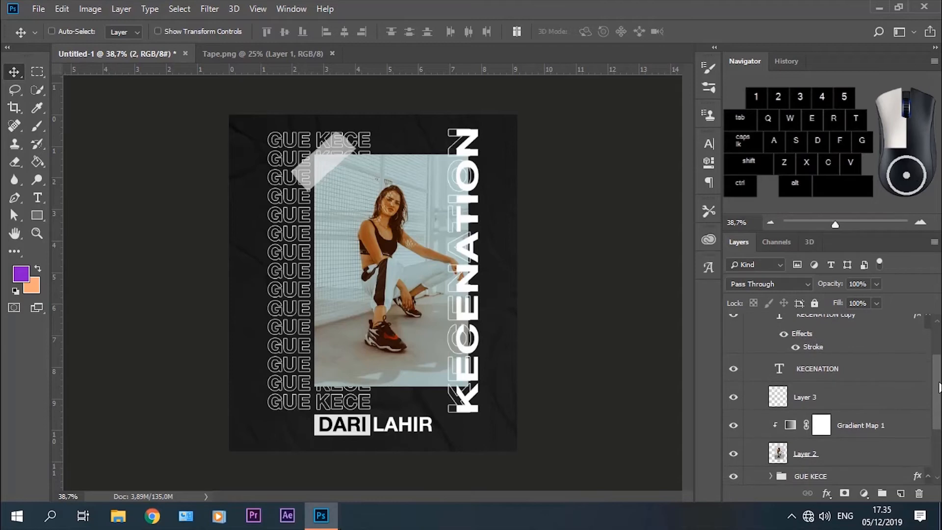
{"action": "left_click", "coordinate": [802, 456]}
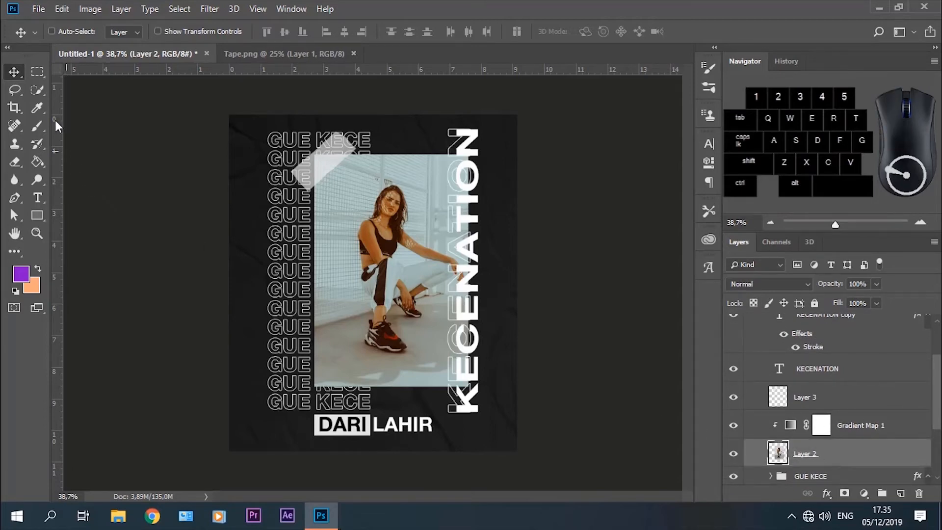
{"action": "left_click", "coordinate": [38, 9]}
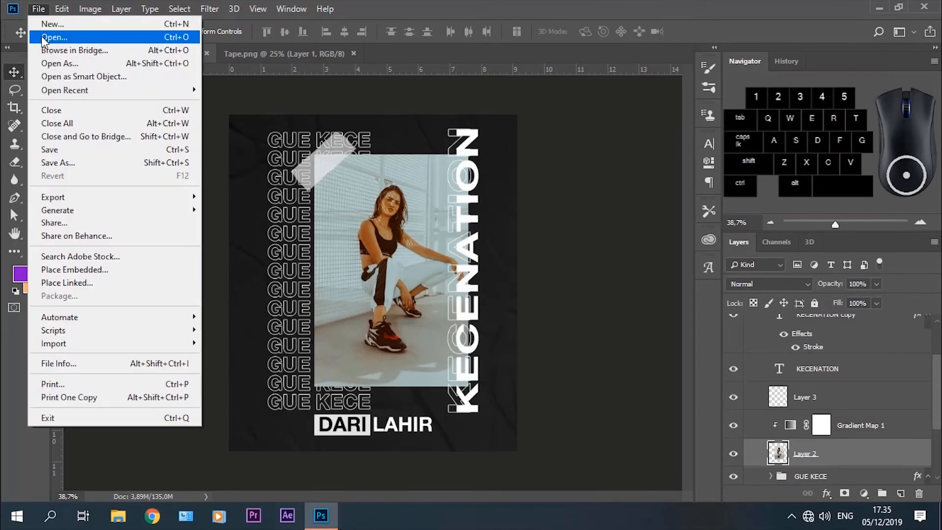
{"action": "left_click", "coordinate": [74, 37]}
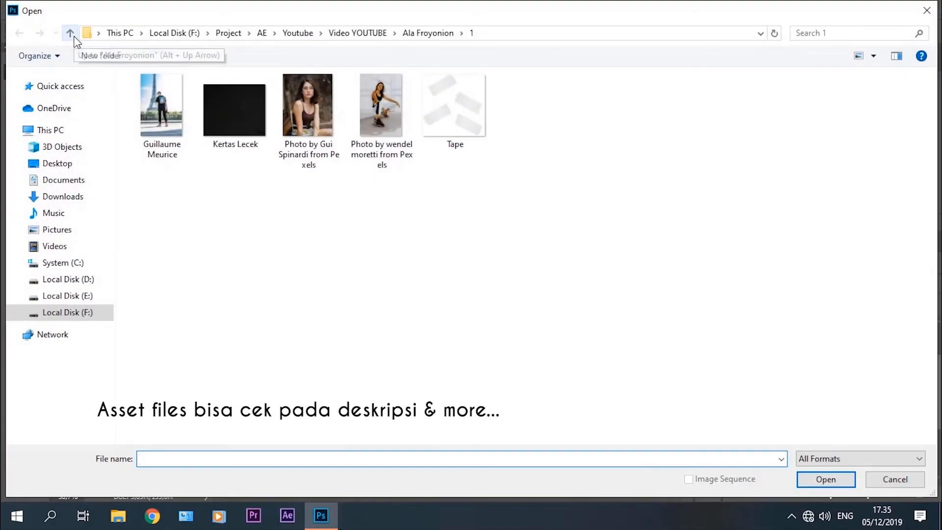
{"action": "left_click", "coordinate": [307, 118]}
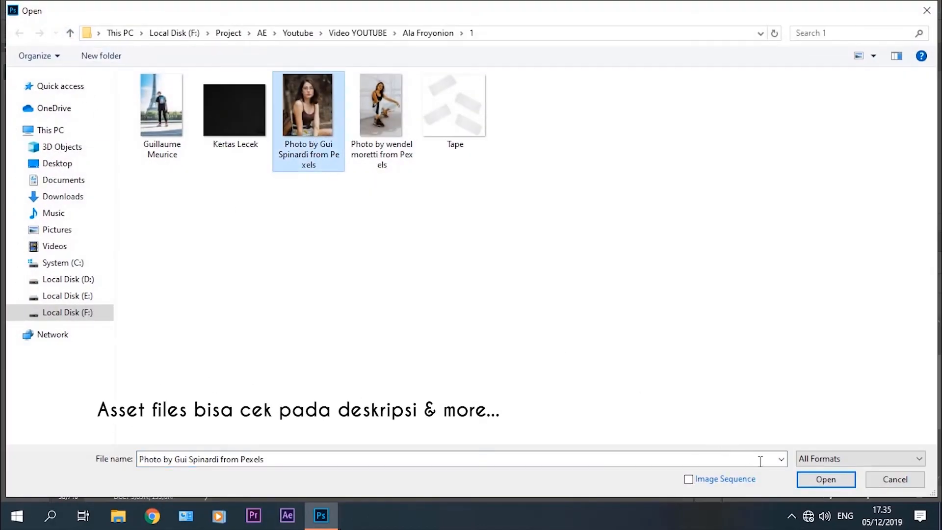
{"action": "left_click", "coordinate": [821, 481]}
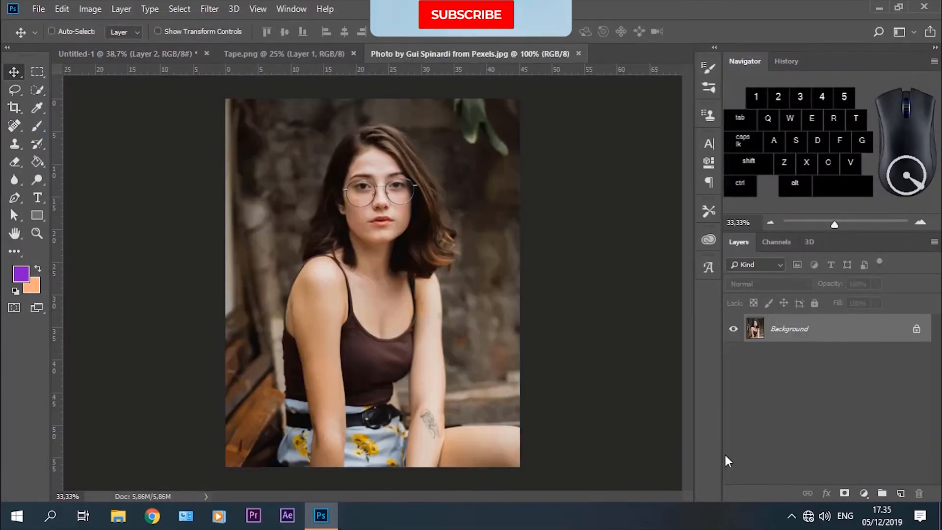
{"action": "left_click_drag", "start_coordinate": [357, 273], "coordinate": [400, 299]}
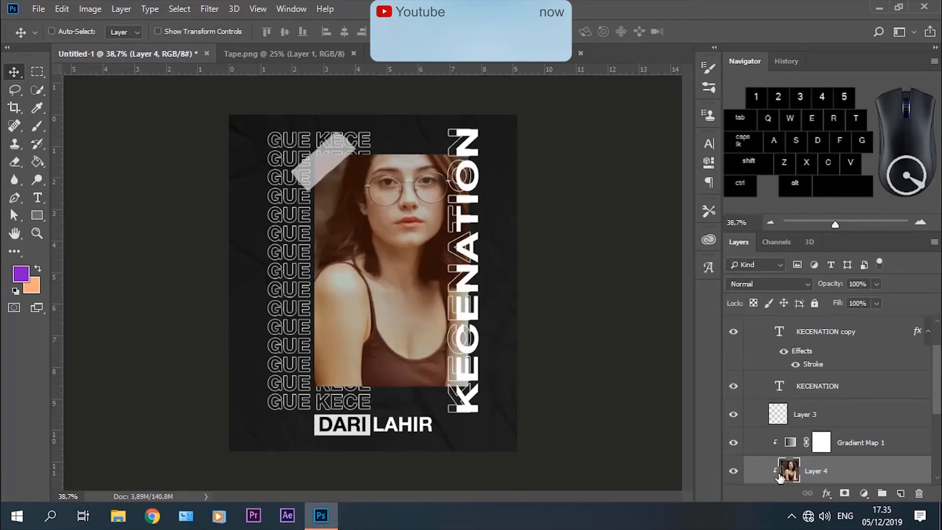
- Scale the new portrait to about 56% and reposition it so the woman's upper body fills the photo frame
{"action": "scroll", "coordinate": [938, 409], "scroll_direction": "down", "scroll_amount": 2}
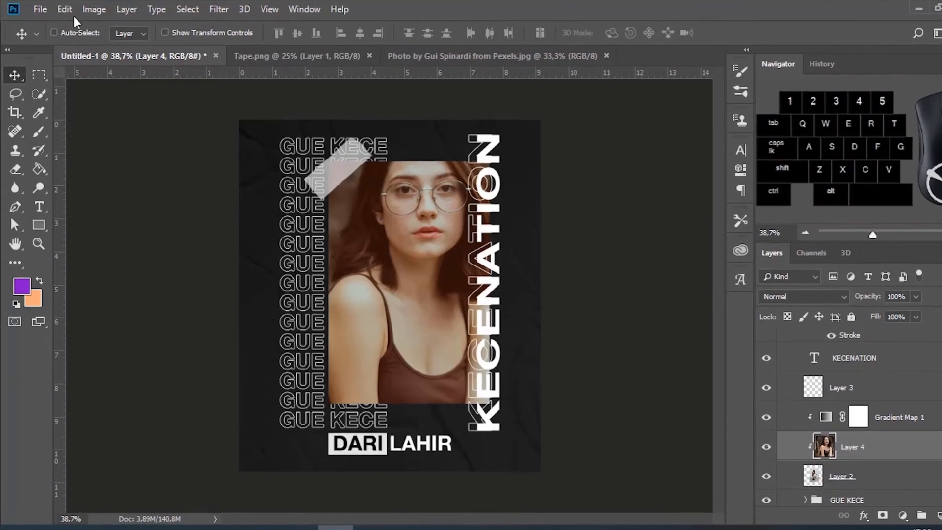
{"action": "left_click", "coordinate": [64, 11]}
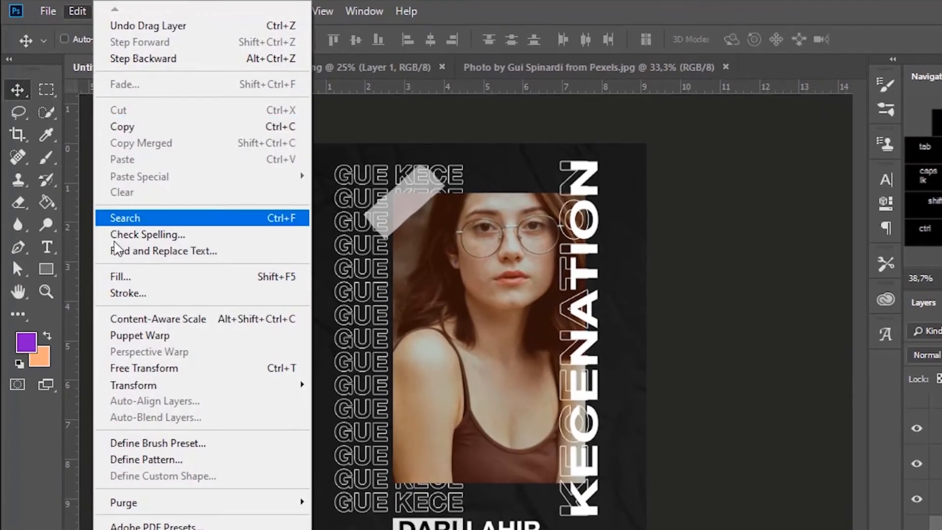
{"action": "left_click", "coordinate": [123, 369]}
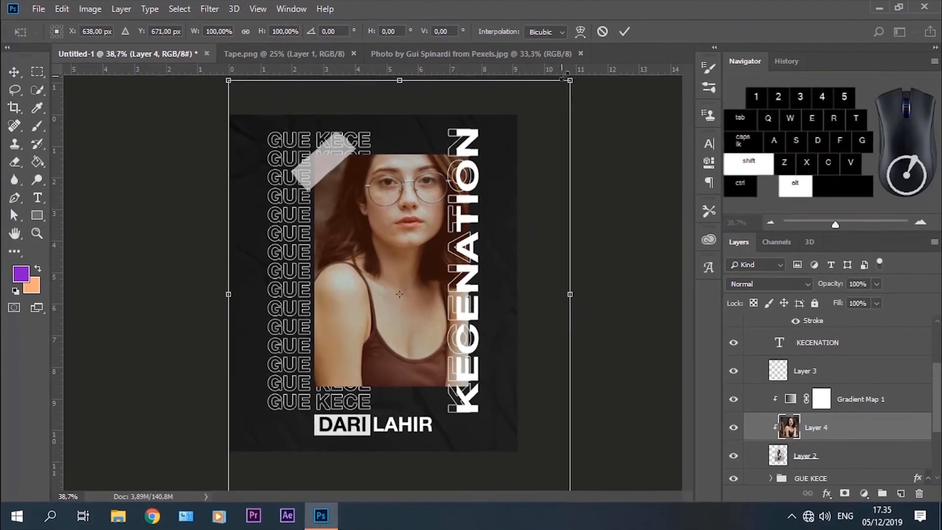
{"action": "left_click_drag", "start_coordinate": [564, 78], "coordinate": [515, 148]}
{"action": "left_click_drag", "start_coordinate": [440, 290], "coordinate": [441, 268]}
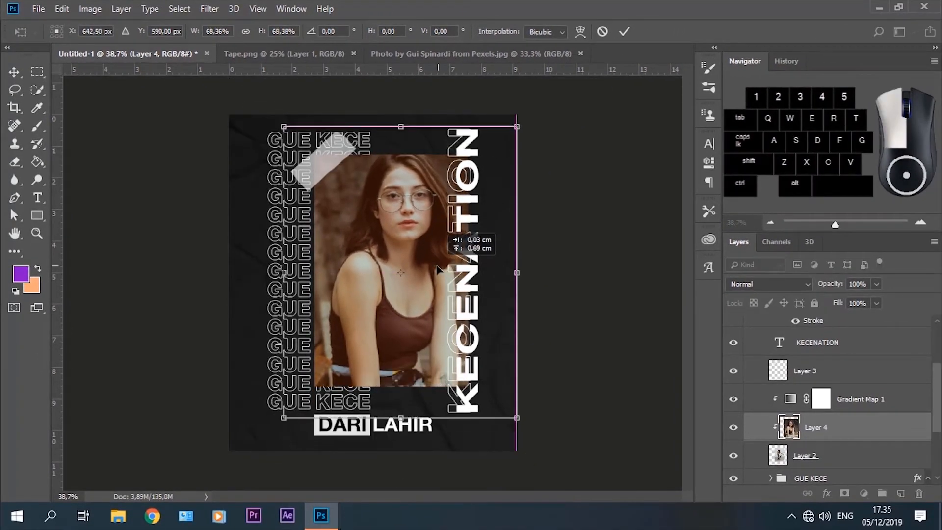
{"action": "left_click_drag", "start_coordinate": [512, 134], "coordinate": [498, 152]}
{"action": "left_click_drag", "start_coordinate": [459, 241], "coordinate": [446, 240]}
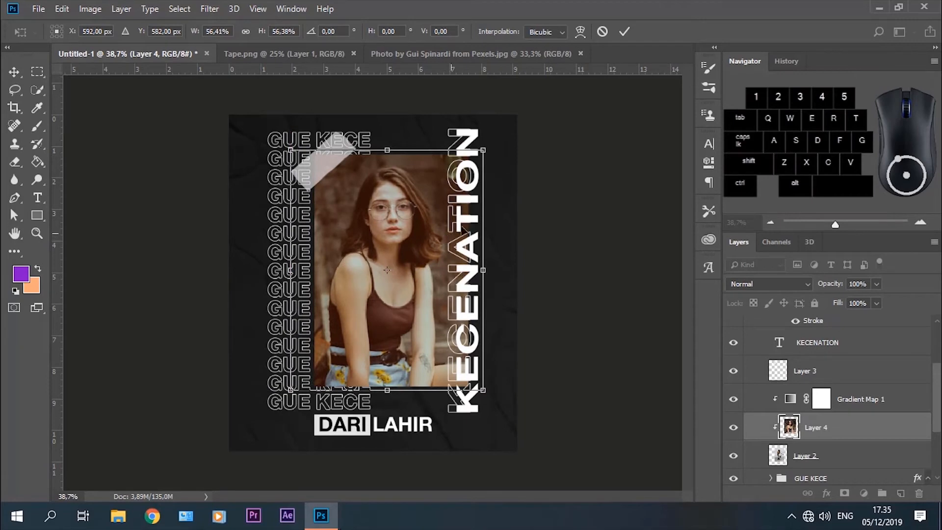
{"action": "left_click", "coordinate": [622, 34]}
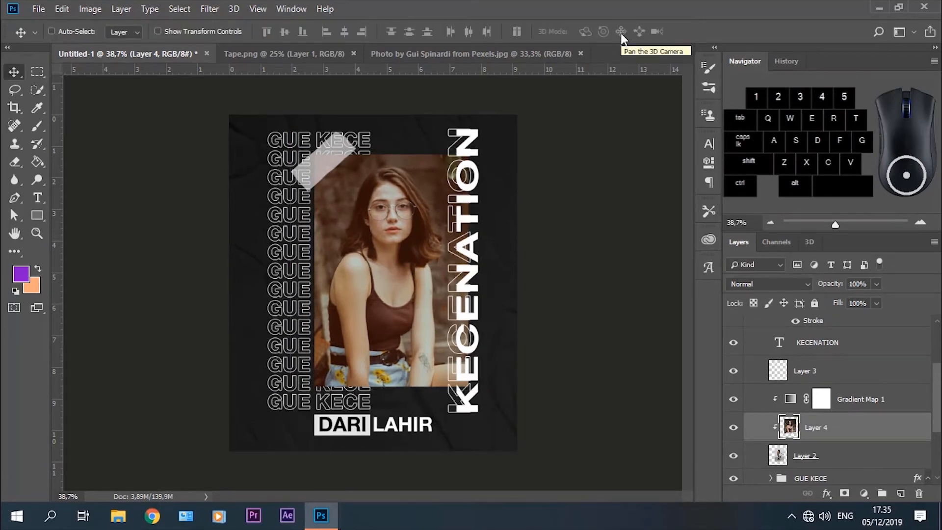
- Change the Gradient Map 1 layer's blend mode to Soft Light and its opacity to 37%
{"action": "left_click", "coordinate": [792, 401]}
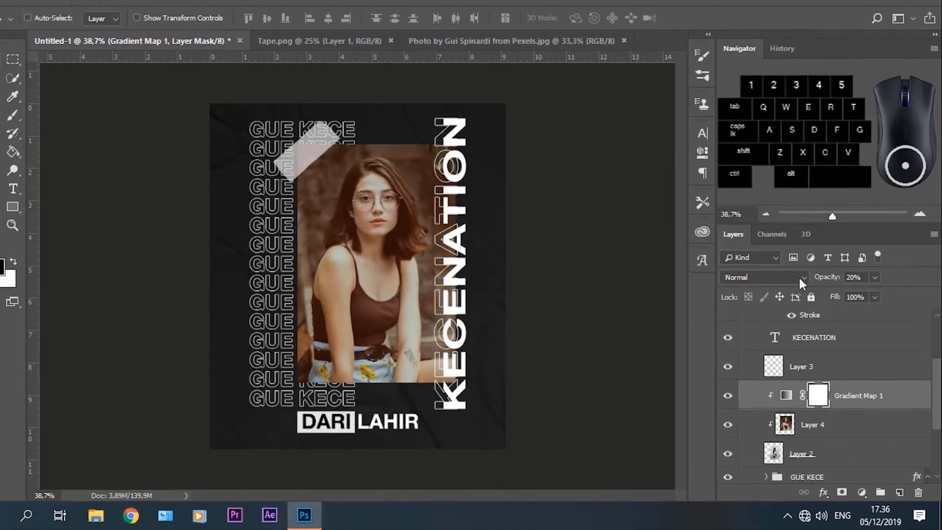
{"action": "left_click", "coordinate": [801, 278]}
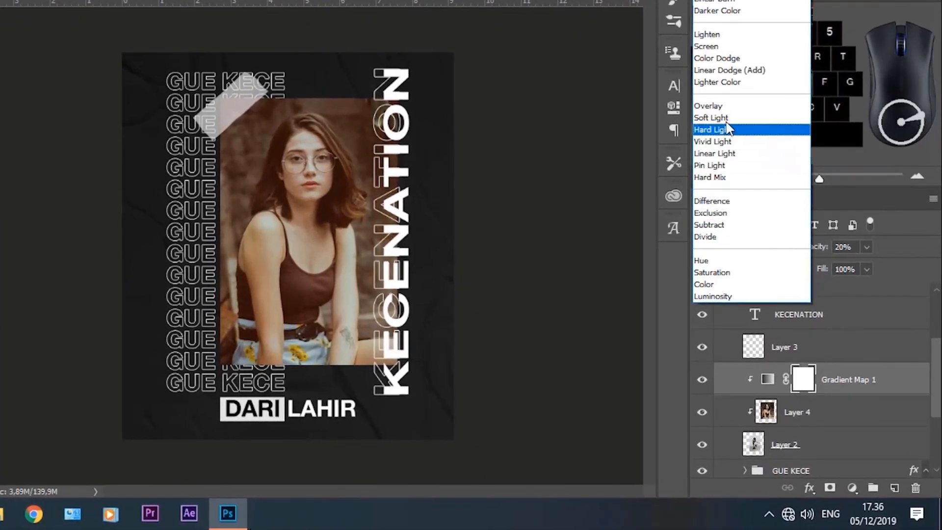
{"action": "left_click", "coordinate": [748, 171]}
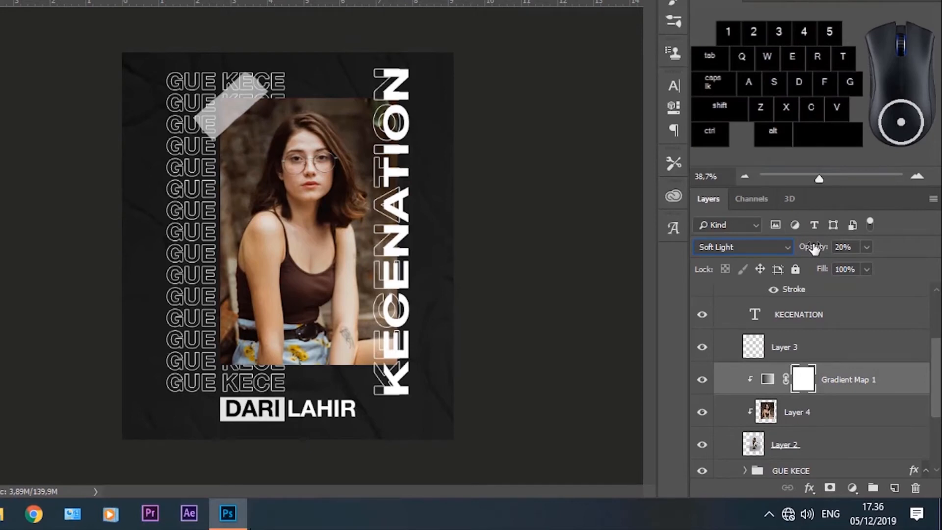
{"action": "left_click_drag", "start_coordinate": [814, 248], "coordinate": [829, 251]}
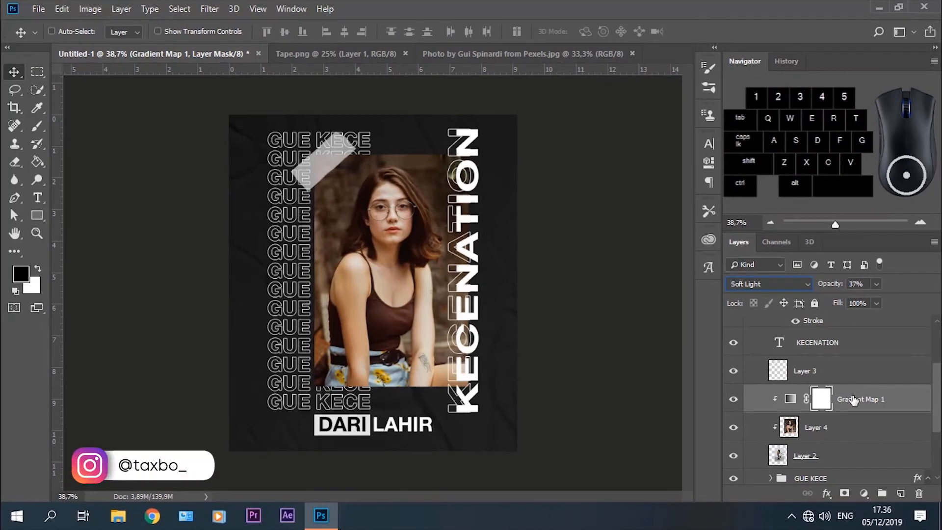
- Replace the solid vertical KECENATION text with TODAY MOOD
{"action": "scroll", "coordinate": [836, 417], "scroll_direction": "up", "scroll_amount": 2}
{"action": "left_click", "coordinate": [817, 388]}
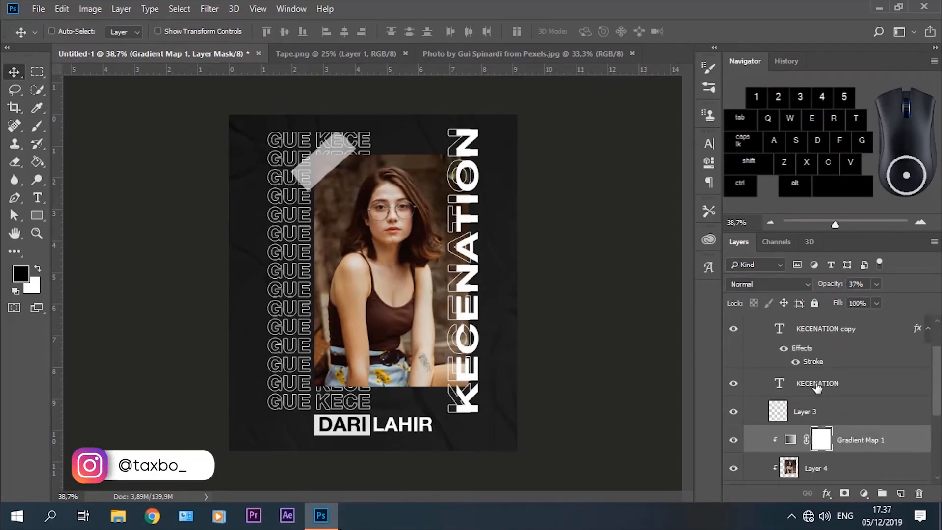
{"action": "left_click", "coordinate": [37, 197]}
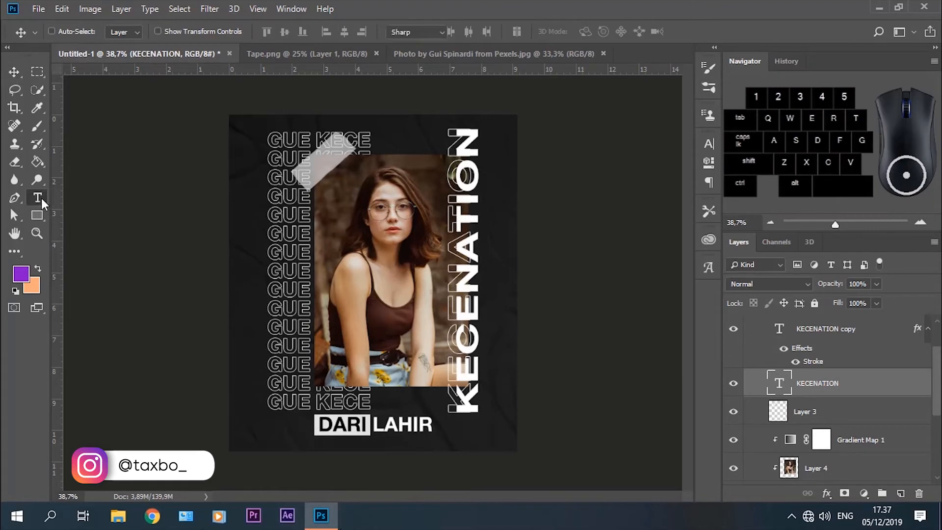
{"action": "left_click", "coordinate": [475, 376]}
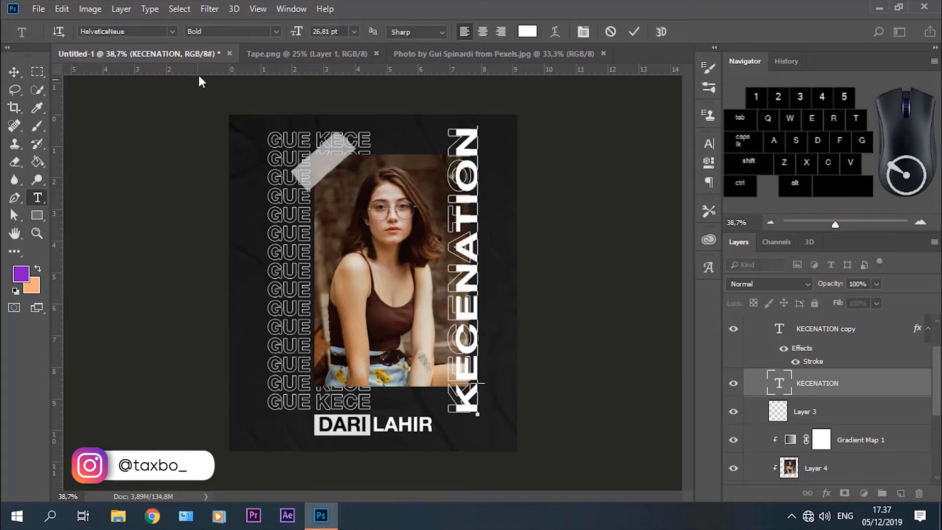
{"action": "left_click", "coordinate": [180, 8]}
{"action": "left_click", "coordinate": [182, 24]}
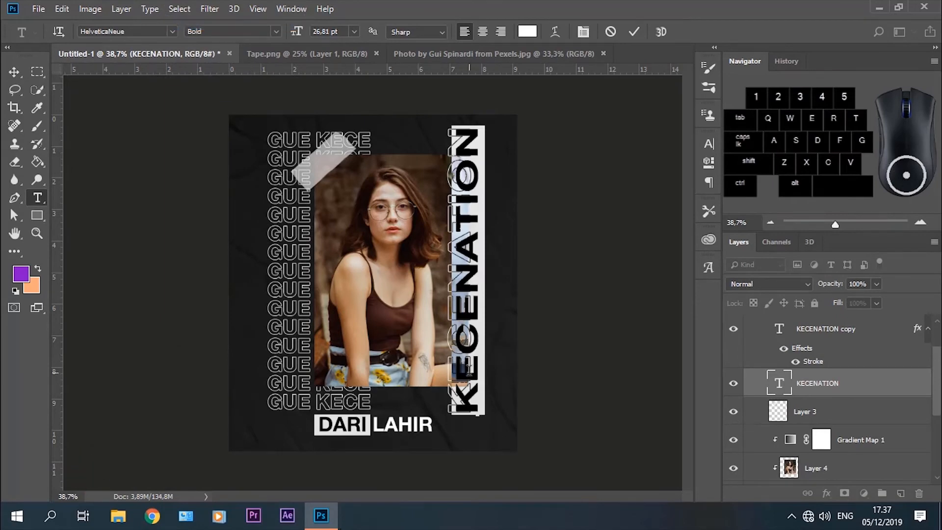
{"action": "type", "text": "TODAY"}
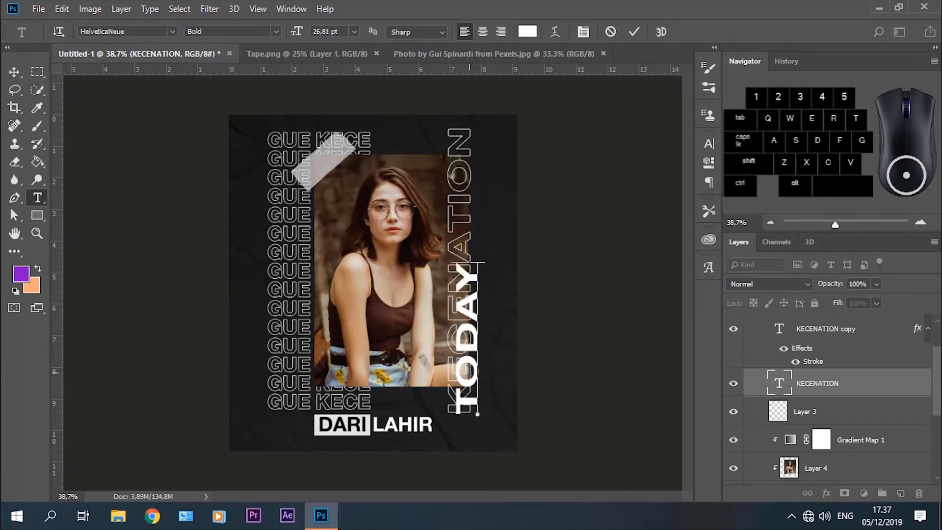
{"action": "type", "text": " MOOD"}
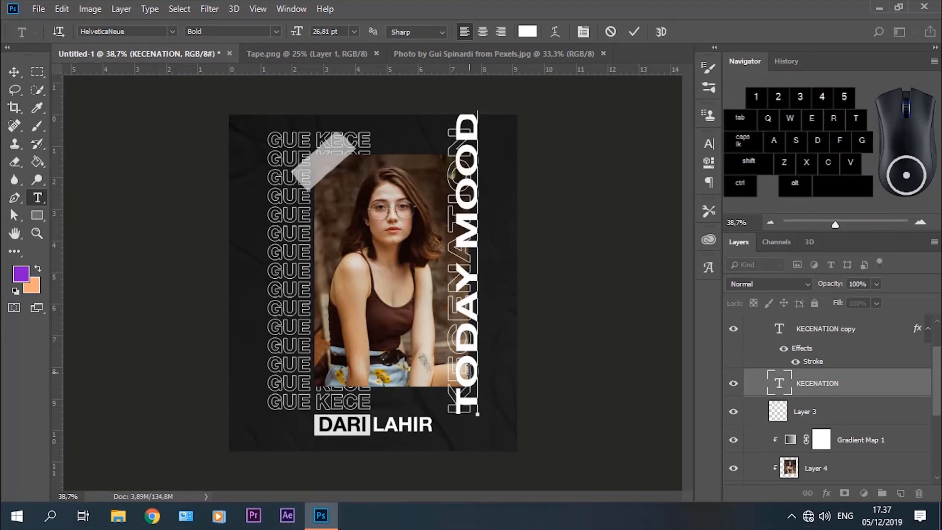
{"action": "left_click", "coordinate": [635, 31]}
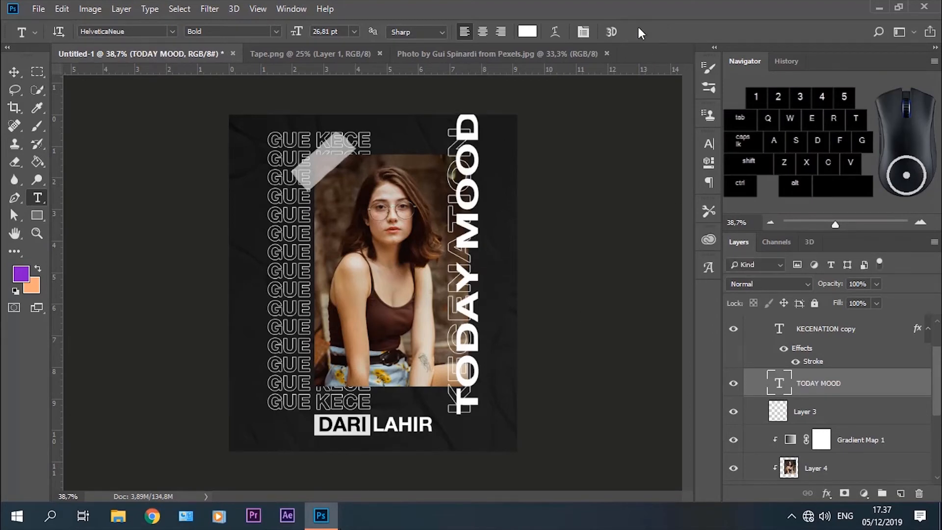
- Replace the outlined vertical KECENATION copy text with TODAY MOOD
{"action": "left_click", "coordinate": [824, 336]}
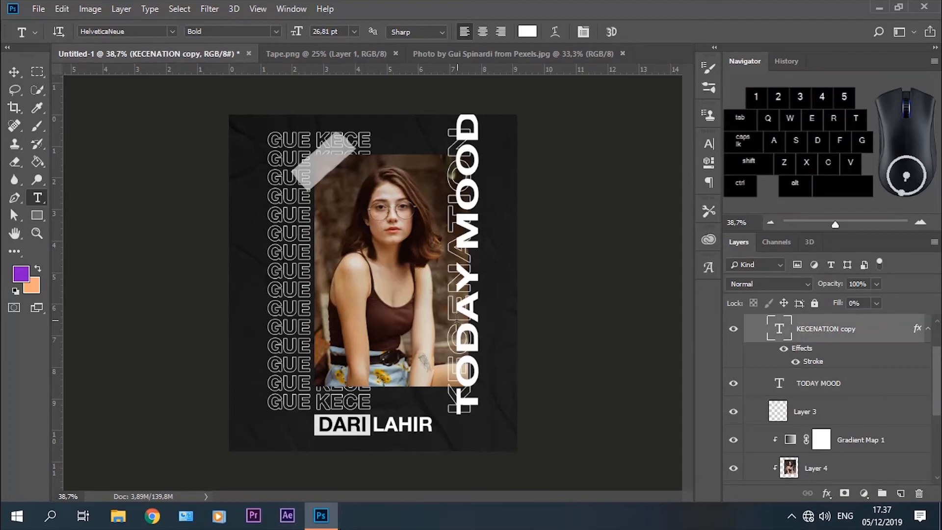
{"action": "left_click", "coordinate": [452, 309]}
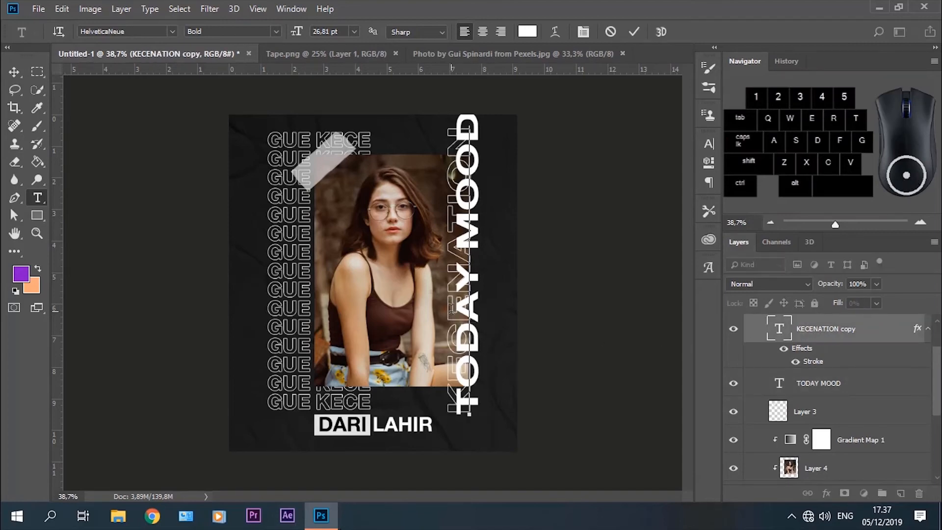
{"action": "left_click", "coordinate": [180, 9]}
{"action": "left_click", "coordinate": [187, 26]}
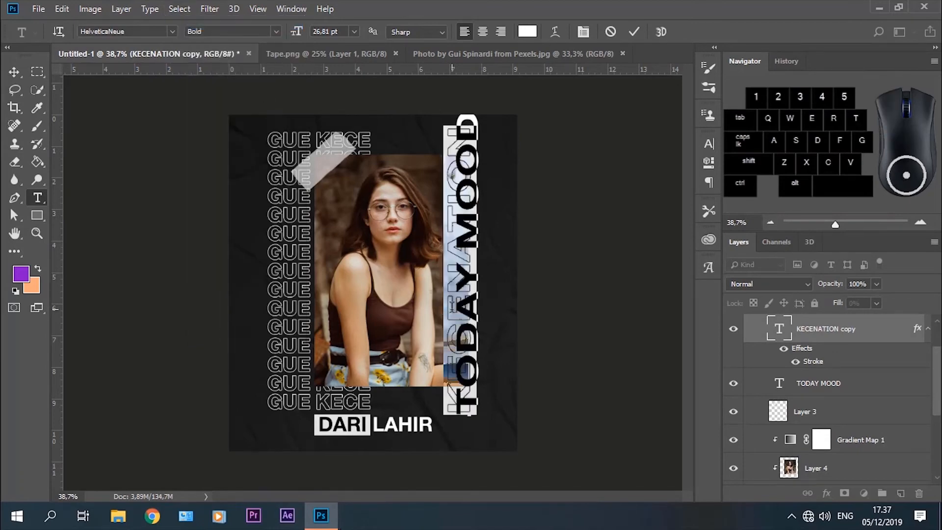
{"action": "type", "text": "TODAY MOOD"}
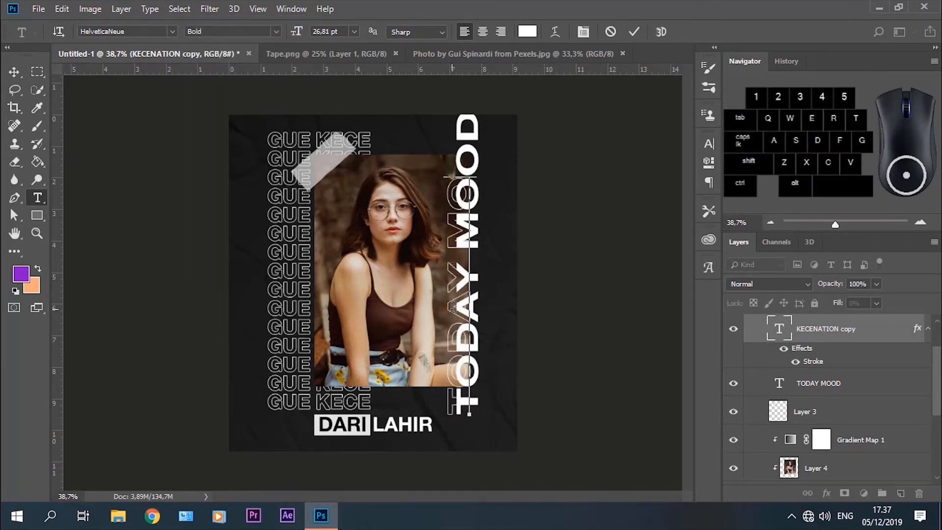
{"action": "left_click", "coordinate": [638, 31]}
- Group the solid and outlined TODAY MOOD text layers and name the group TODAY MOOD
{"action": "left_click", "coordinate": [838, 387], "text": "shift"}
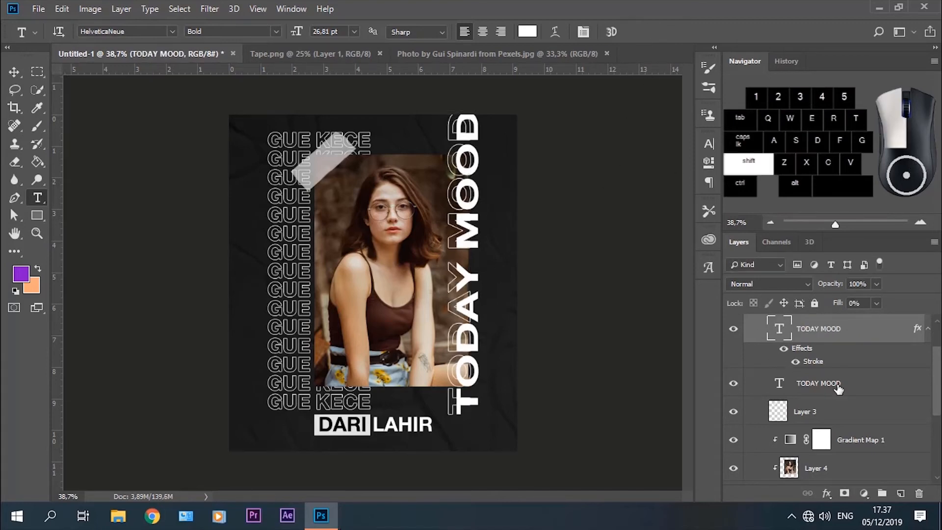
{"action": "mouse_move", "coordinate": [838, 388]}
{"action": "left_mouse_down"}
{"action": "mouse_move", "coordinate": [869, 457]}
{"action": "mouse_move", "coordinate": [824, 383]}
{"action": "left_mouse_up"}
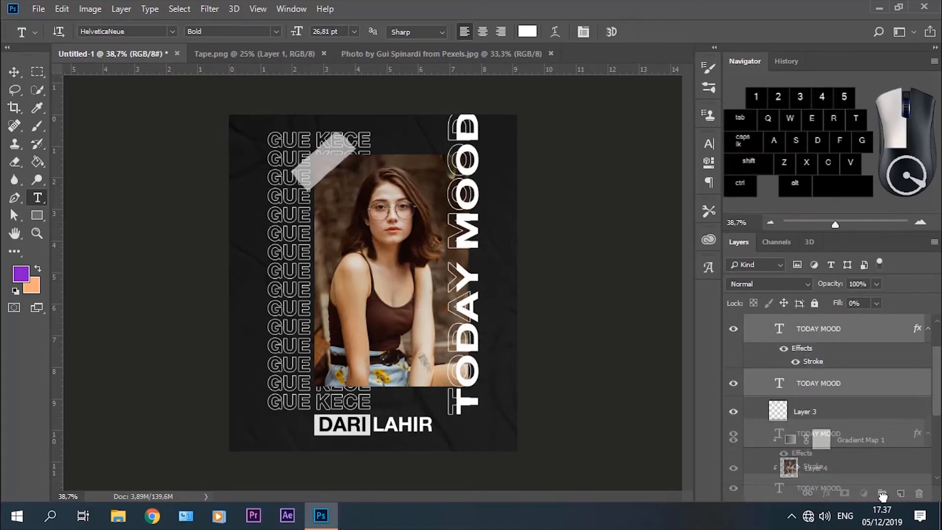
{"action": "key", "text": "ctrl+g"}
{"action": "double_click", "coordinate": [805, 323]}
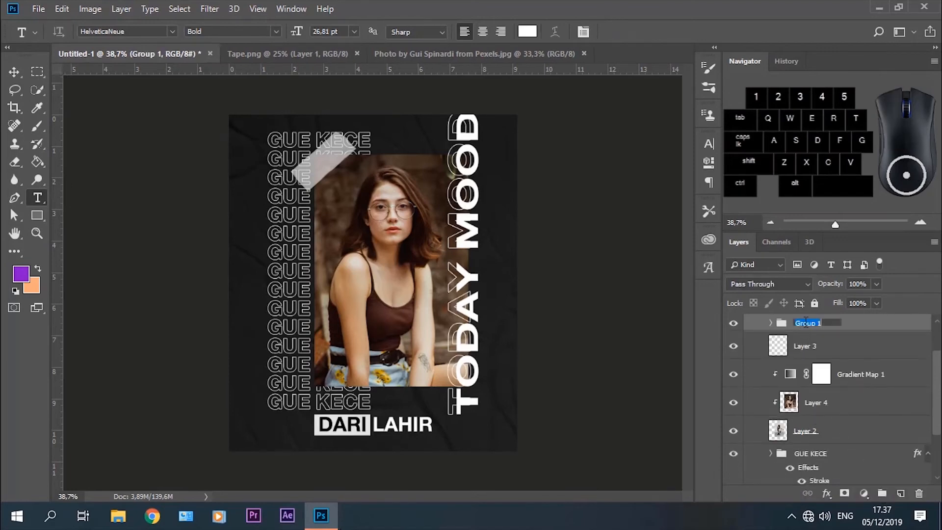
{"action": "type", "text": "TODAY MOOD"}
{"action": "key", "text": "Return"}
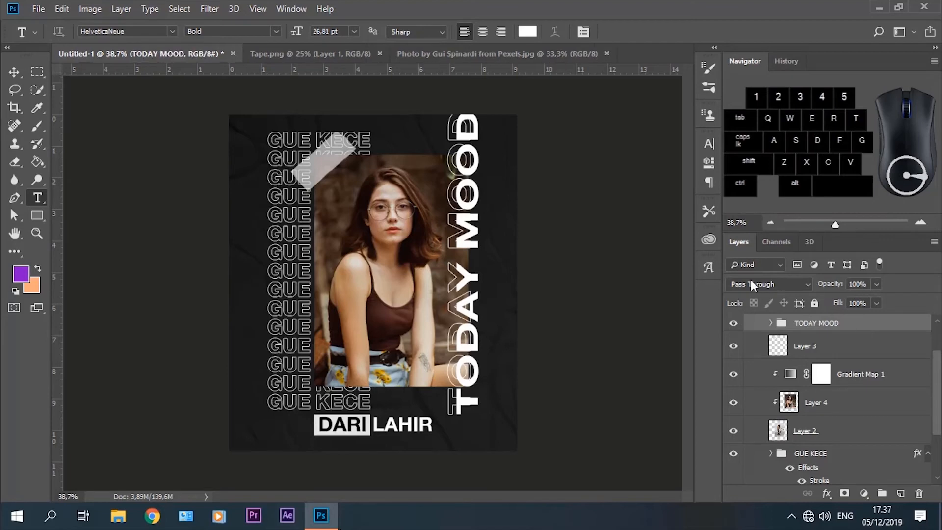
- Centre the TODAY MOOD group vertically on the whole canvas and clear the selection
{"action": "left_click", "coordinate": [13, 73]}
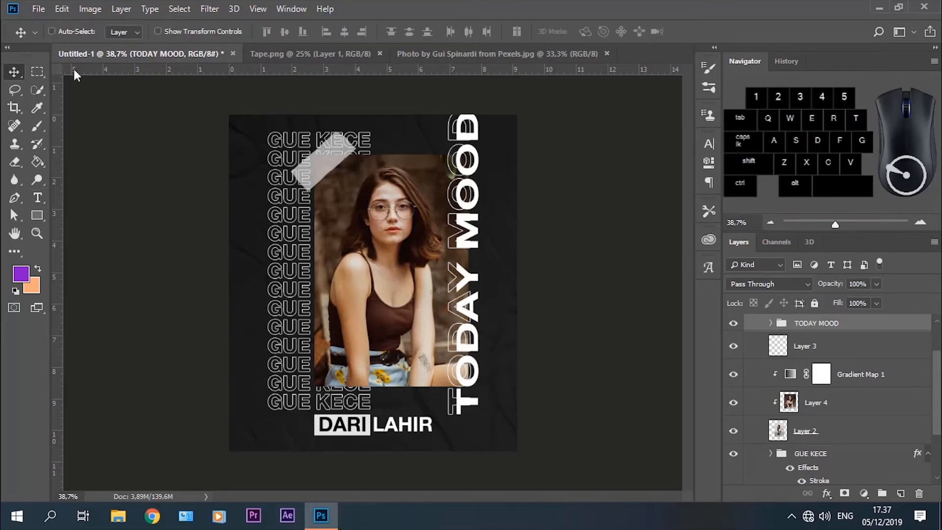
{"action": "left_click", "coordinate": [177, 14]}
{"action": "left_click", "coordinate": [187, 21]}
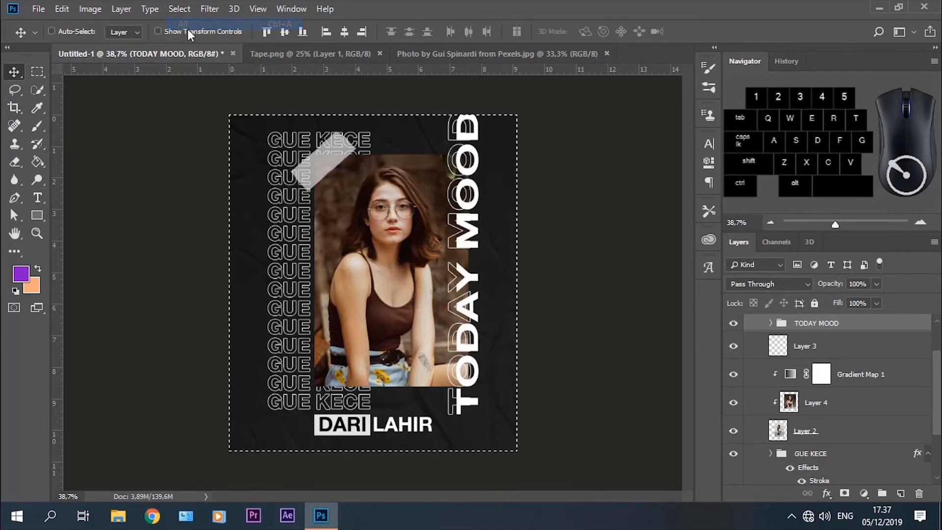
{"action": "left_click", "coordinate": [286, 32]}
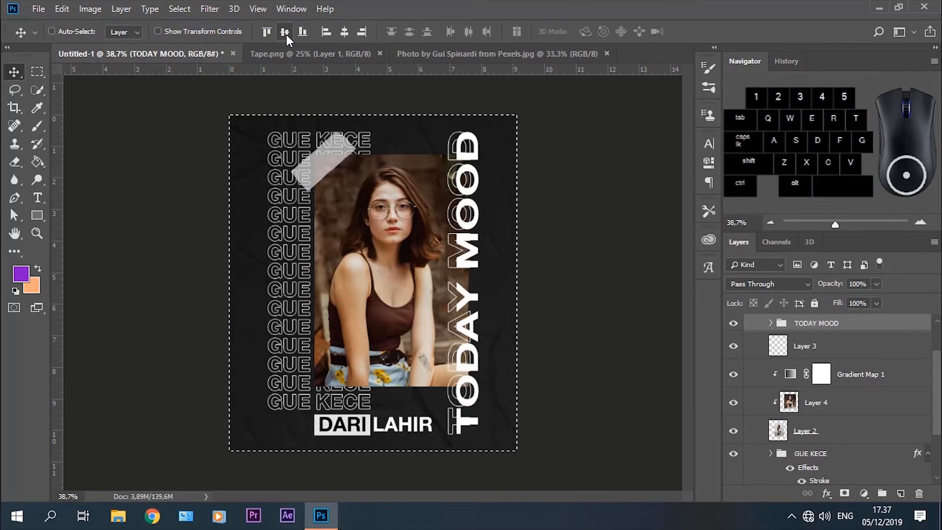
{"action": "left_click", "coordinate": [179, 9]}
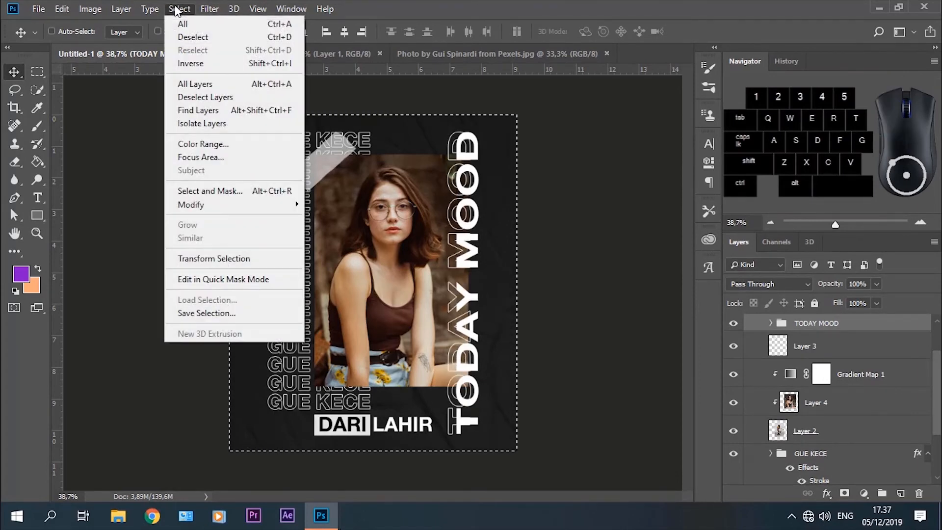
{"action": "left_click", "coordinate": [188, 37]}
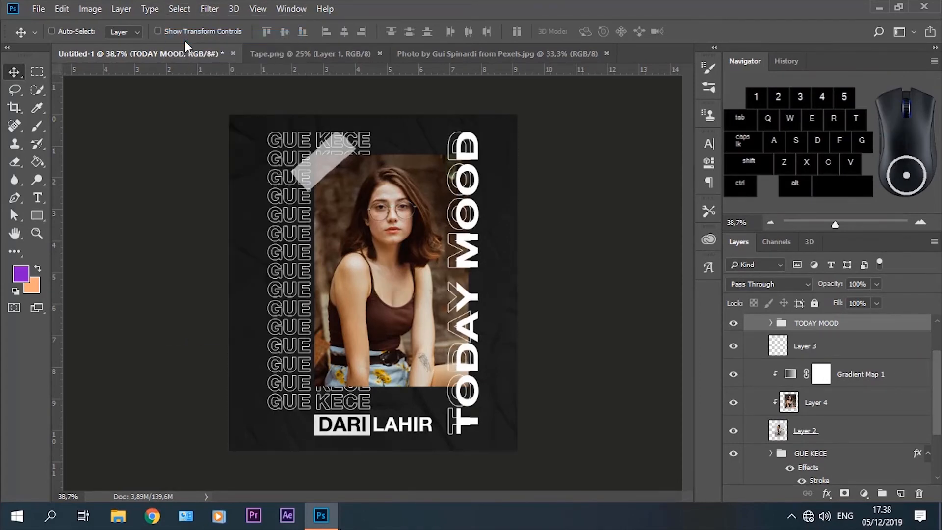
- Hide the GUE KECE group and add a MOOD STORY text line across the photo's lower-left edge, directly above that group
{"action": "left_click", "coordinate": [812, 456]}
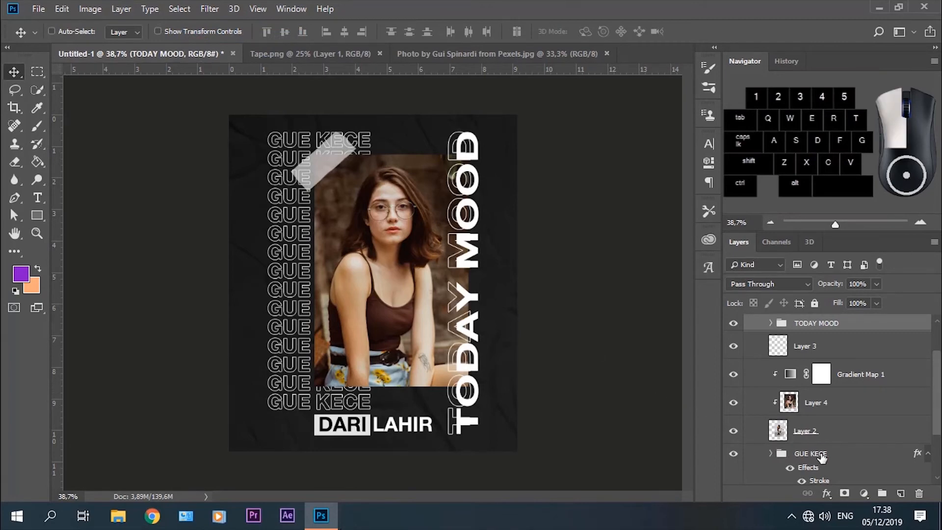
{"action": "left_click", "coordinate": [731, 451]}
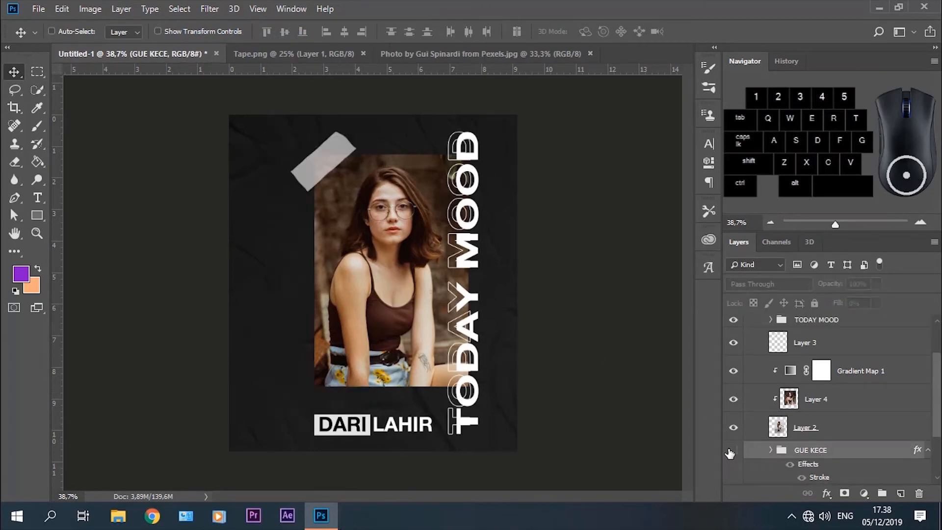
{"action": "left_click", "coordinate": [38, 198]}
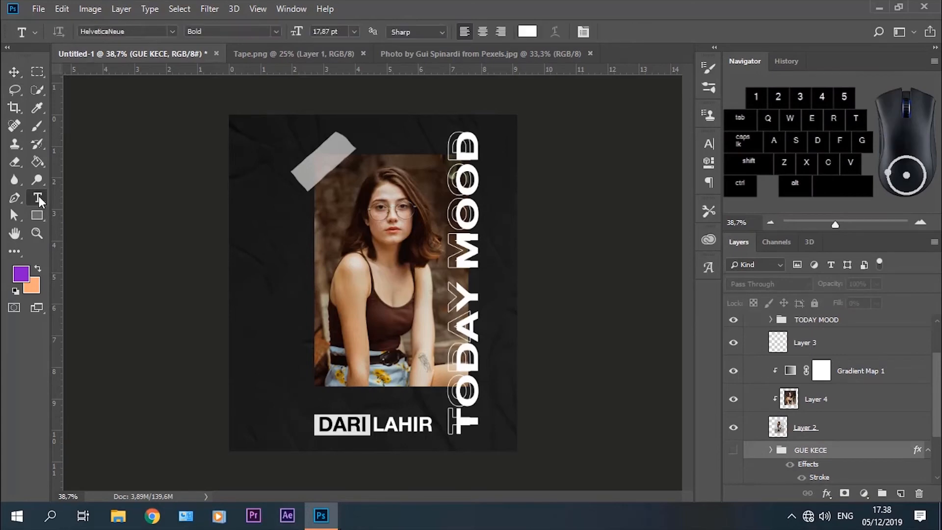
{"action": "left_click", "coordinate": [277, 391]}
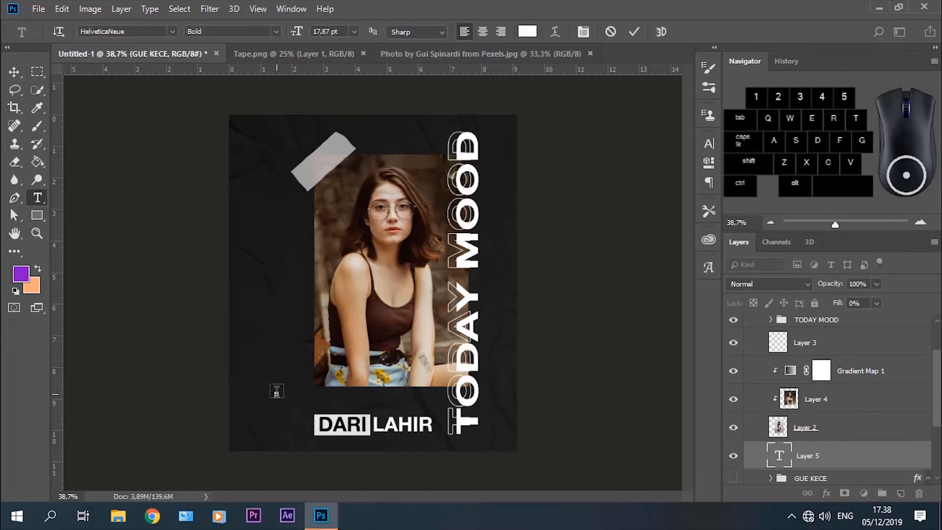
{"action": "type", "text": "MOOD"}
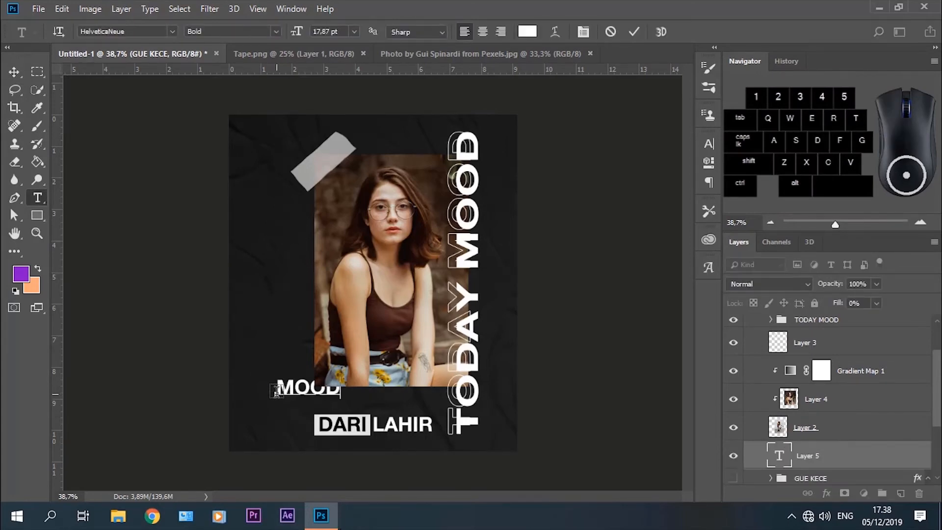
{"action": "type", "text": " STORY"}
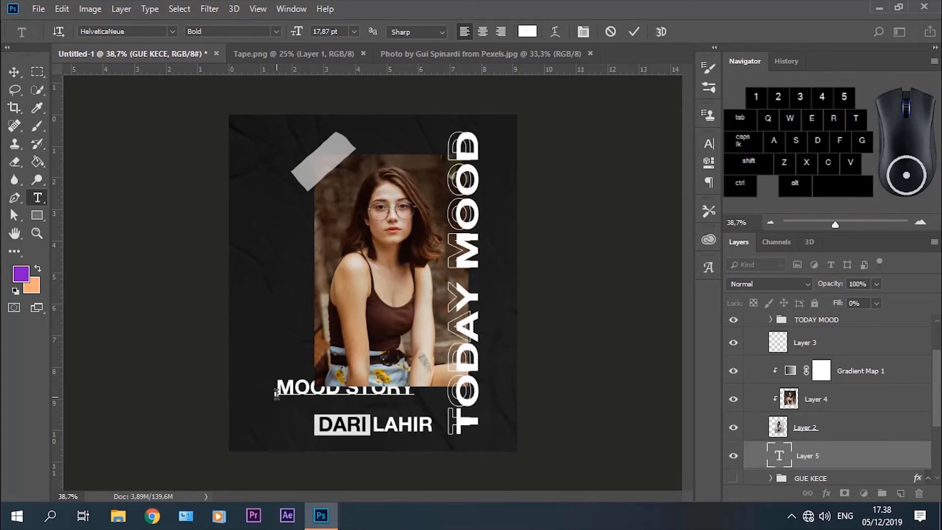
{"action": "left_click", "coordinate": [634, 32]}
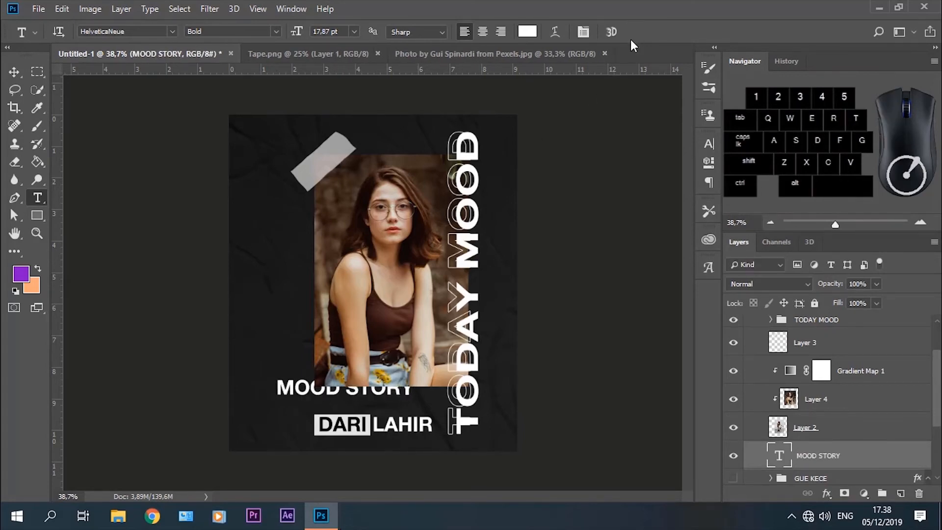
- Move the MOOD STORY line just above DARI LAHIR and stack five copies of it upward beside the photo
{"action": "left_click", "coordinate": [14, 72]}
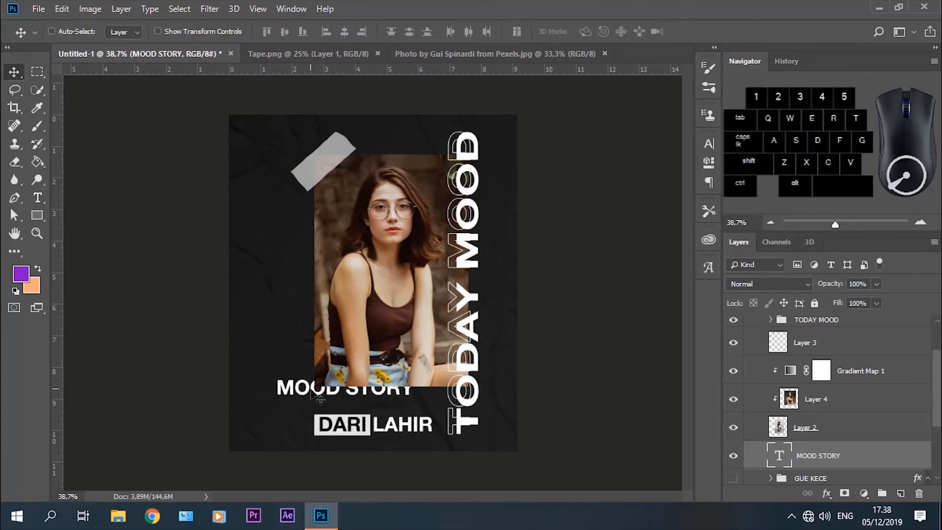
{"action": "left_click_drag", "start_coordinate": [312, 397], "coordinate": [288, 329]}
{"action": "left_click_drag", "start_coordinate": [288, 327], "coordinate": [294, 304]}
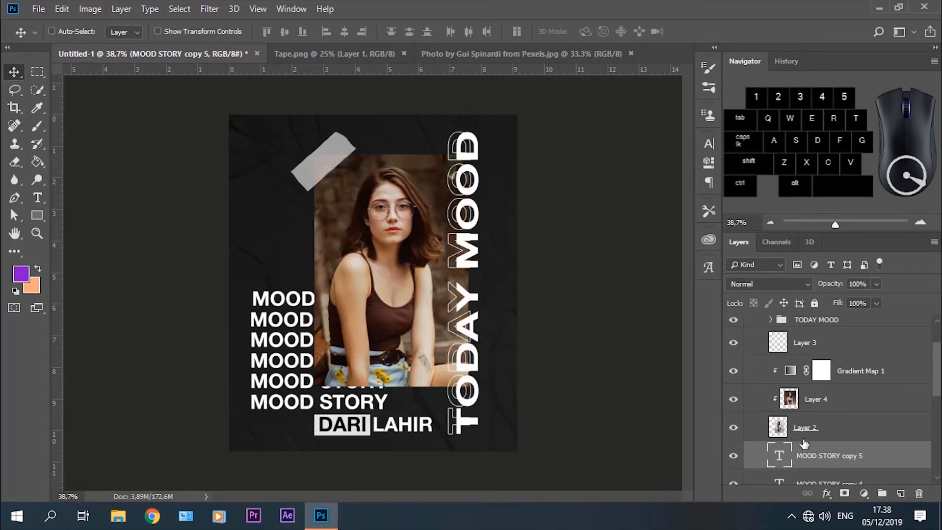
- Duplicate all six MOOD STORY lines together and place the copies directly above the existing stack
{"action": "left_click_drag", "start_coordinate": [938, 375], "coordinate": [853, 448]}
{"action": "left_click", "coordinate": [853, 447], "text": "shift"}
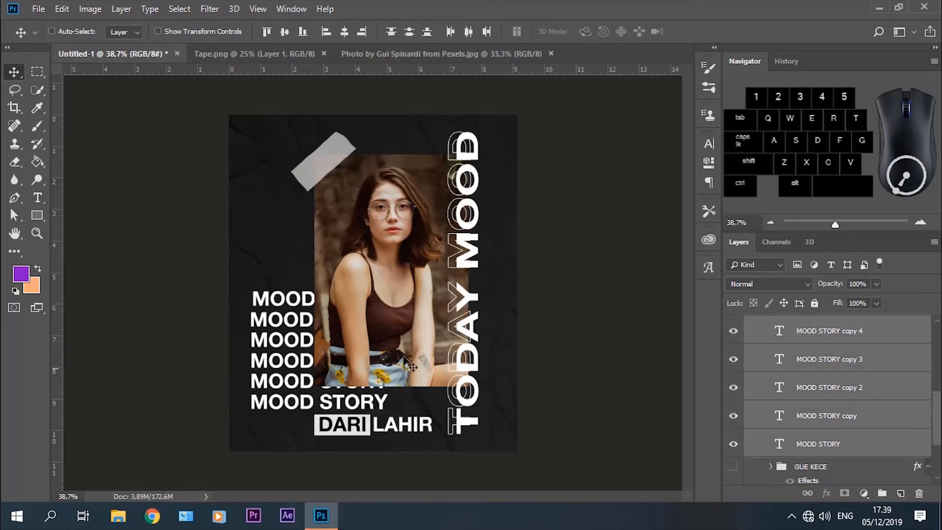
{"action": "left_click_drag", "start_coordinate": [306, 301], "coordinate": [307, 180]}
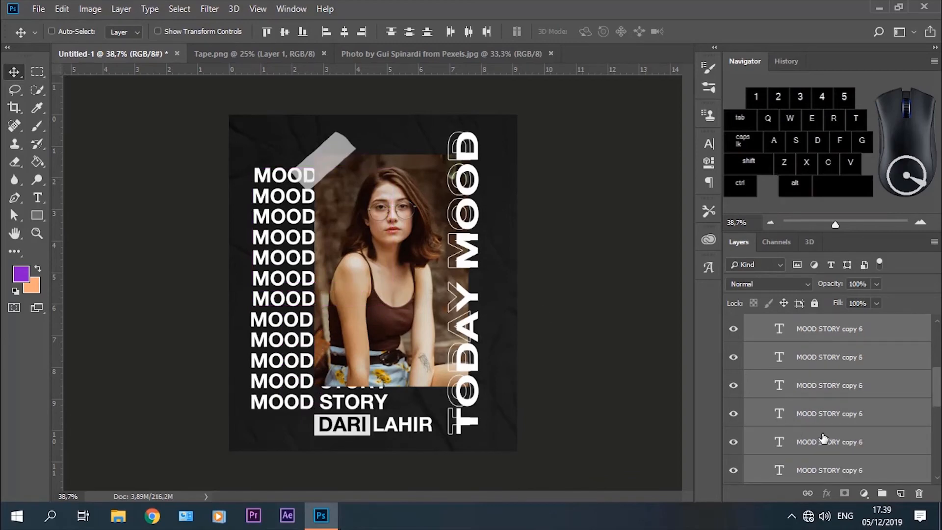
- Duplicate the two uppermost MOOD STORY lines and place them above the stack, near the poster's upper edge
{"action": "left_click_drag", "start_coordinate": [933, 386], "coordinate": [933, 375]}
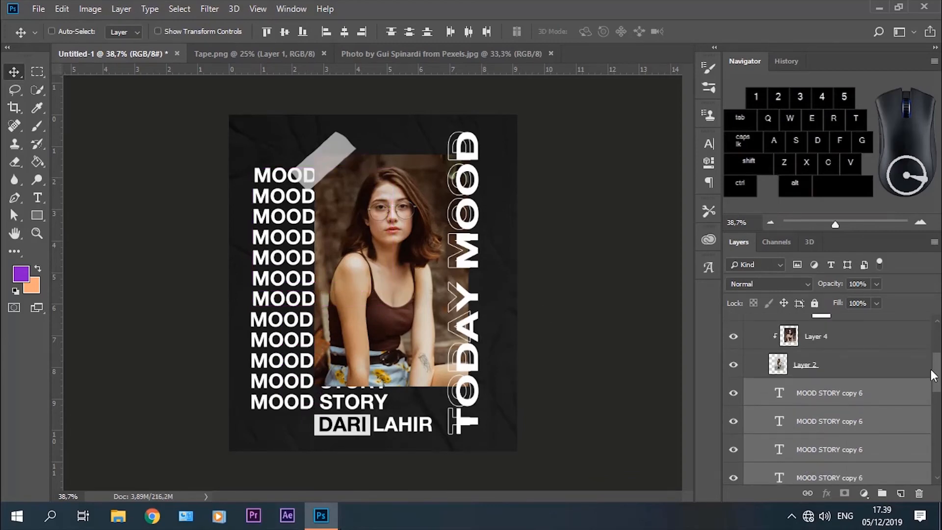
{"action": "left_click", "coordinate": [837, 399]}
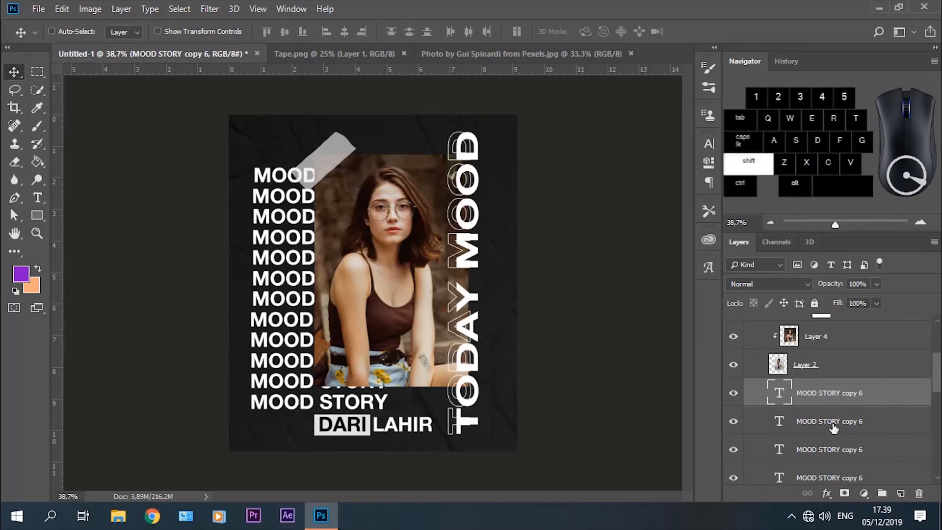
{"action": "left_click", "coordinate": [834, 422], "text": "shift"}
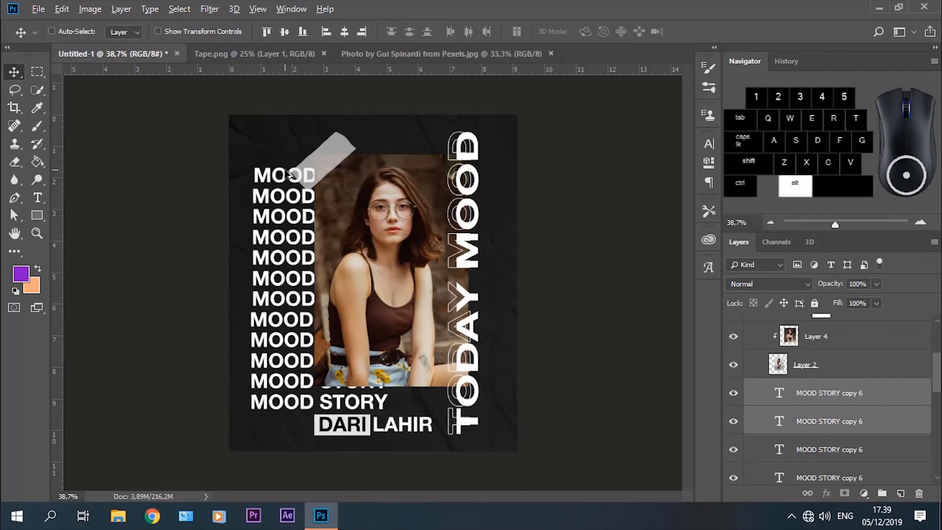
{"action": "left_click_drag", "start_coordinate": [289, 176], "coordinate": [287, 135]}
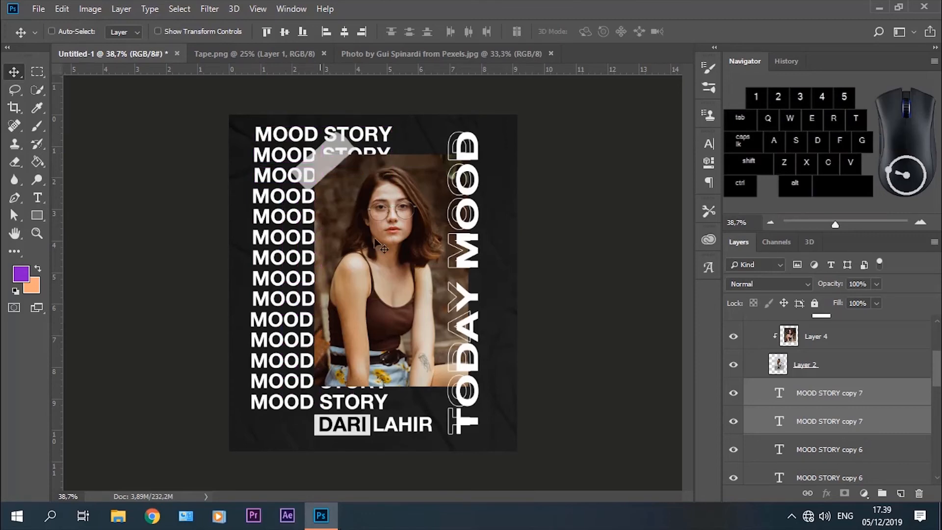
- Align all the MOOD STORY text lines with each other by their horizontal centres
{"action": "left_click", "coordinate": [813, 396]}
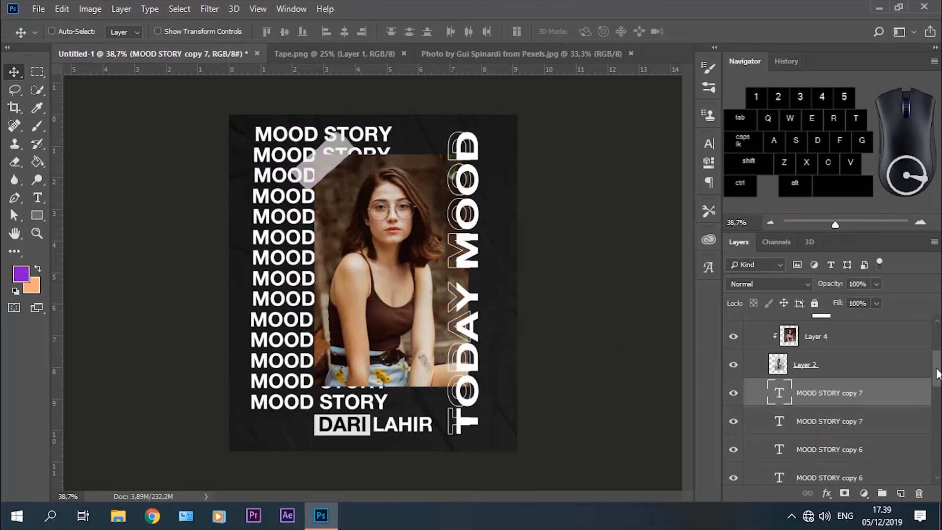
{"action": "left_click_drag", "start_coordinate": [937, 373], "coordinate": [937, 444]}
{"action": "left_click", "coordinate": [837, 448], "text": "shift"}
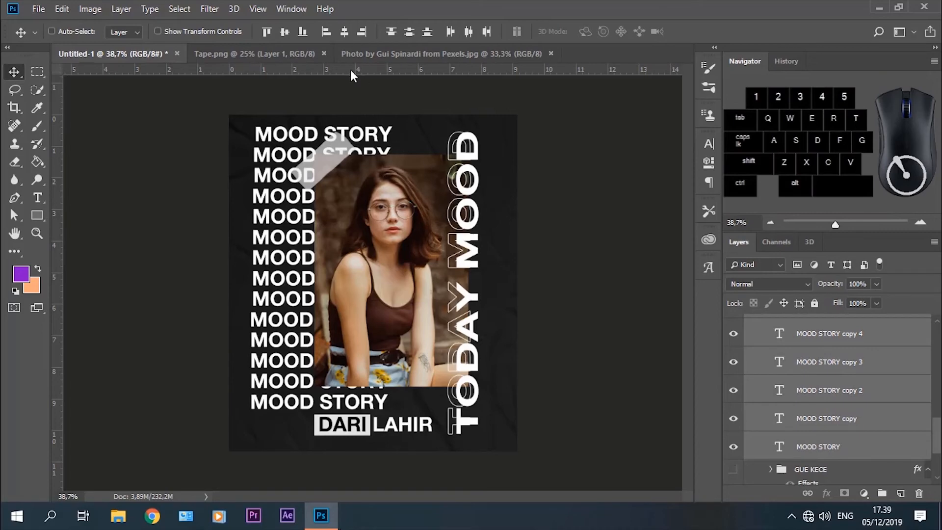
{"action": "left_click", "coordinate": [344, 31]}
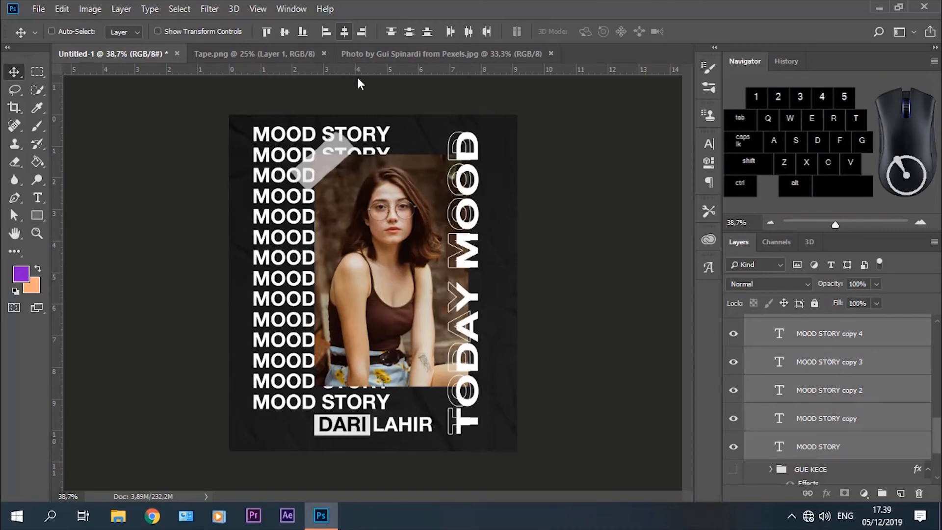
- Group the stacked MOOD STORY text layers and name the group MOOD STORY
{"action": "left_click_drag", "start_coordinate": [808, 447], "coordinate": [881, 495]}
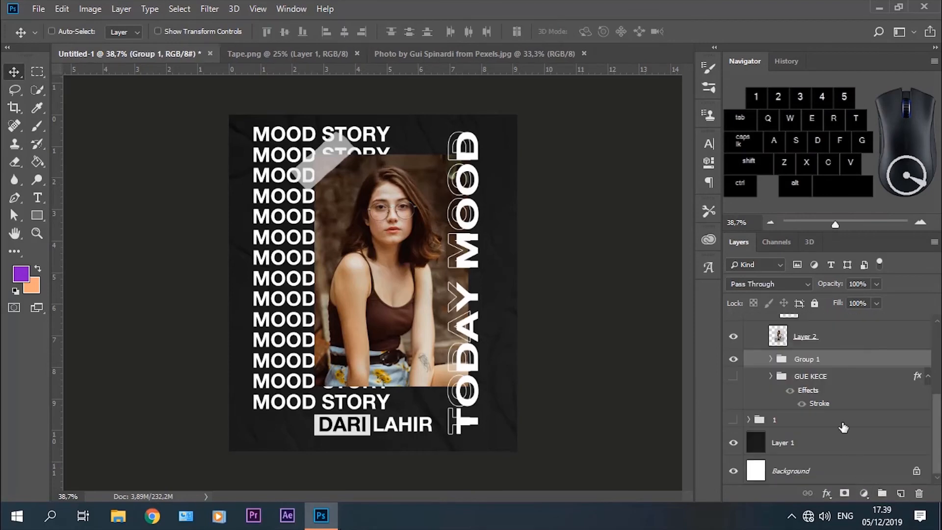
{"action": "double_click", "coordinate": [809, 358]}
{"action": "type", "text": "MOOD STORY"}
{"action": "left_click", "coordinate": [856, 366]}
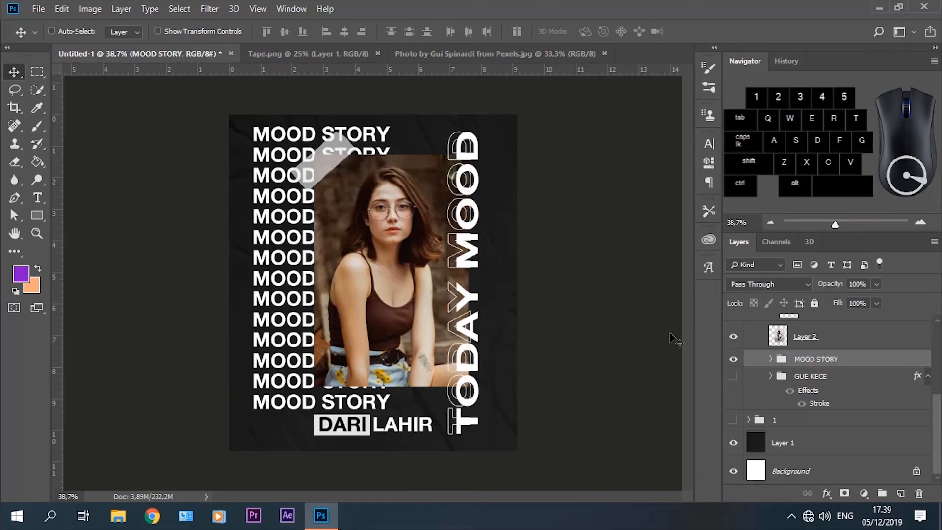
- Scale the MOOD STORY group down to about 98.5%, keeping its lower-left corner in place
{"action": "left_click", "coordinate": [59, 9]}
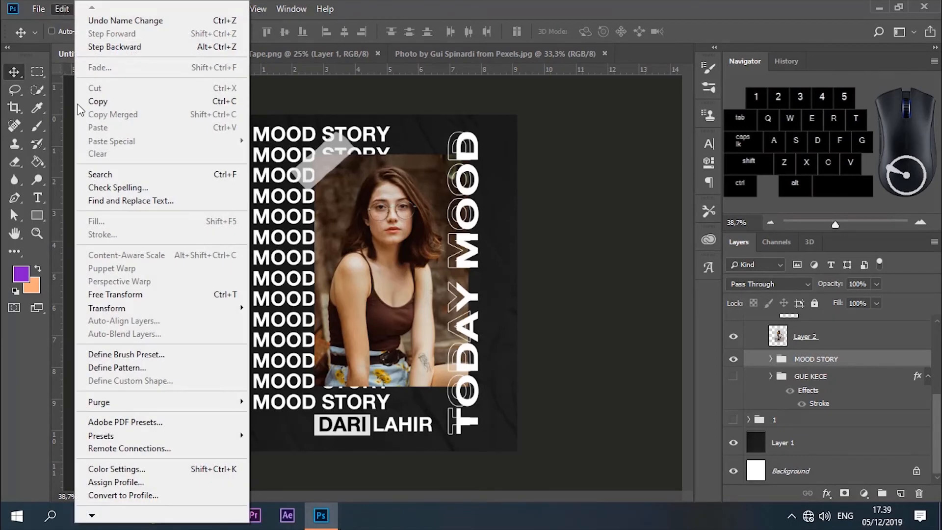
{"action": "left_click", "coordinate": [109, 295]}
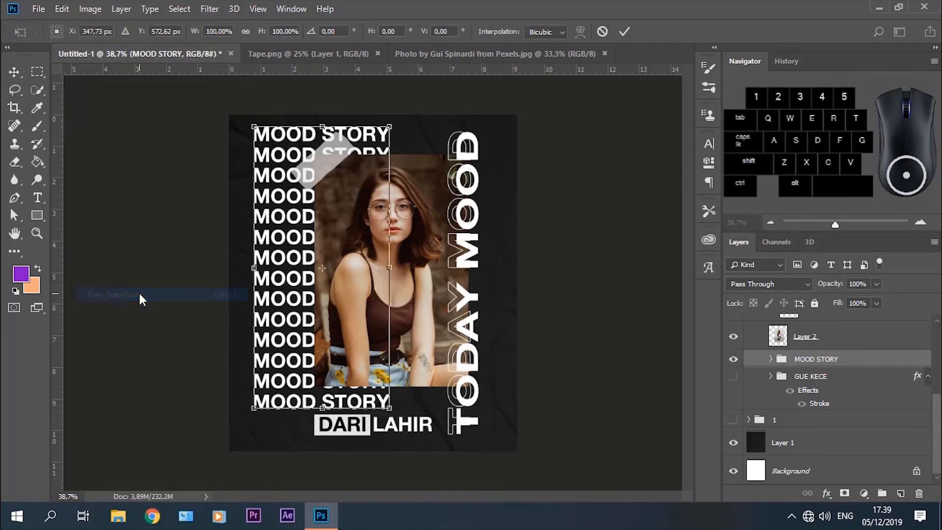
{"action": "left_click_drag", "start_coordinate": [392, 127], "coordinate": [391, 131]}
{"action": "left_click", "coordinate": [623, 31]}
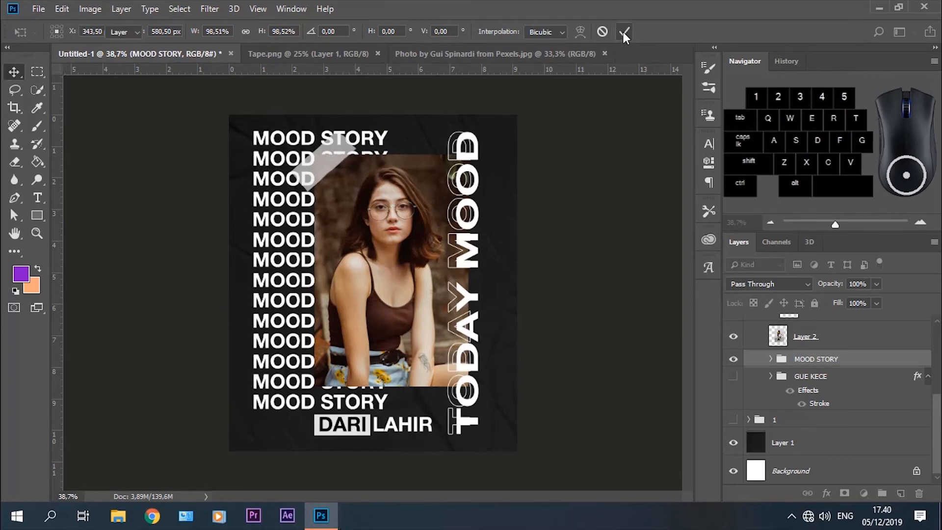
- Copy the layer style of the GUE KECE group and apply it to the MOOD STORY group
{"action": "left_click", "coordinate": [810, 376]}
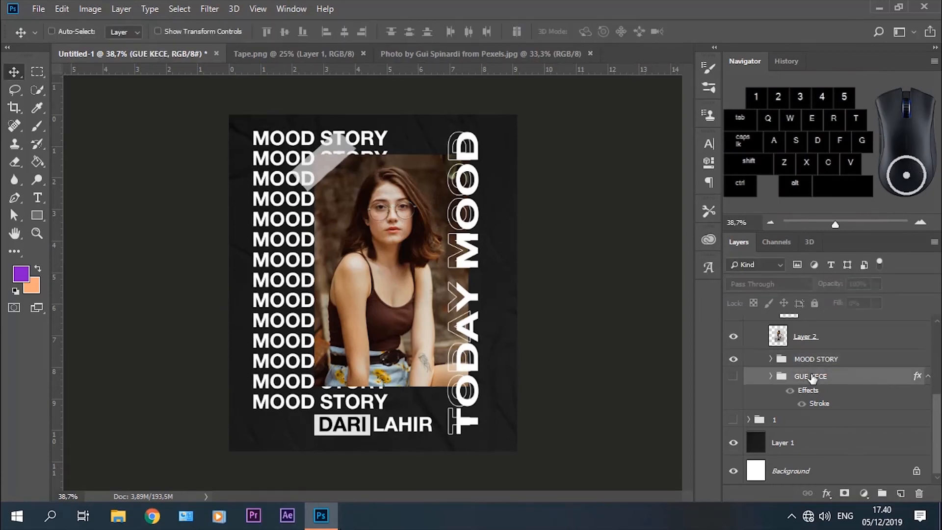
{"action": "right_click", "coordinate": [812, 378]}
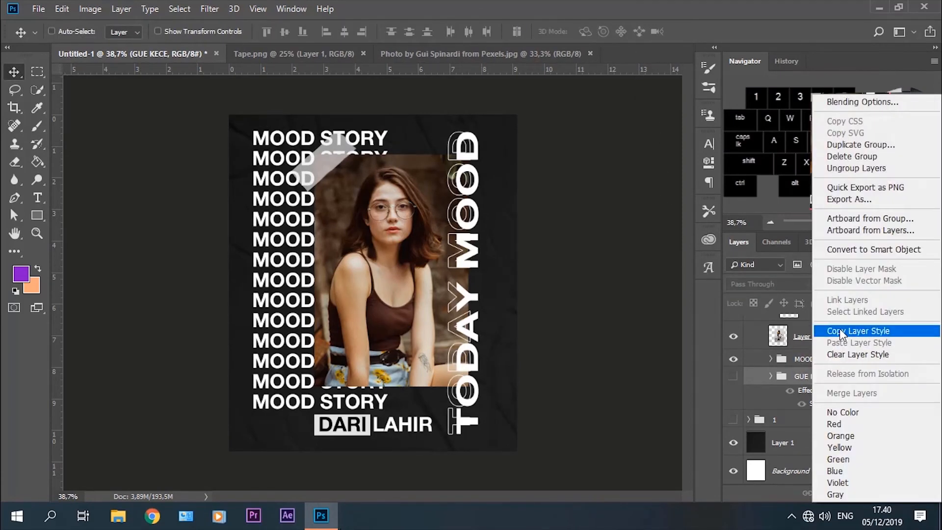
{"action": "left_click", "coordinate": [840, 331]}
{"action": "left_click", "coordinate": [815, 361]}
{"action": "right_click", "coordinate": [814, 363]}
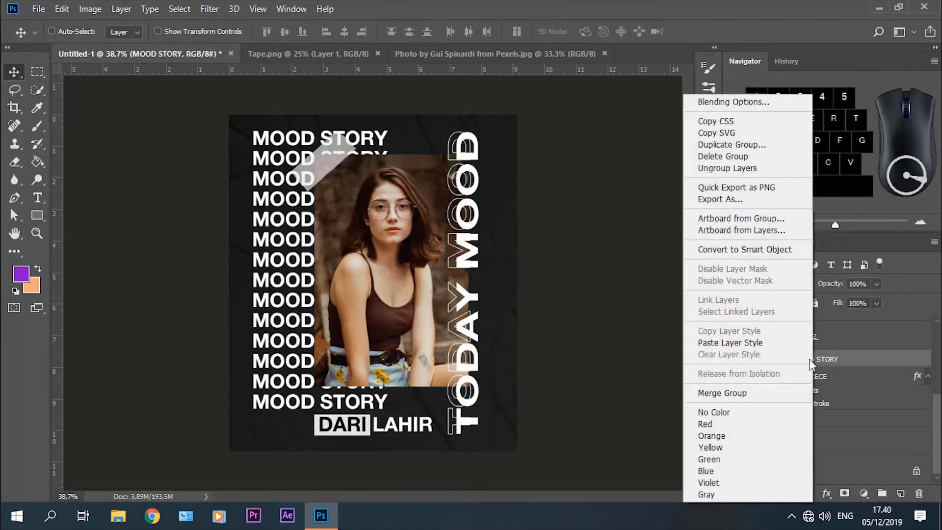
{"action": "left_click", "coordinate": [759, 342]}
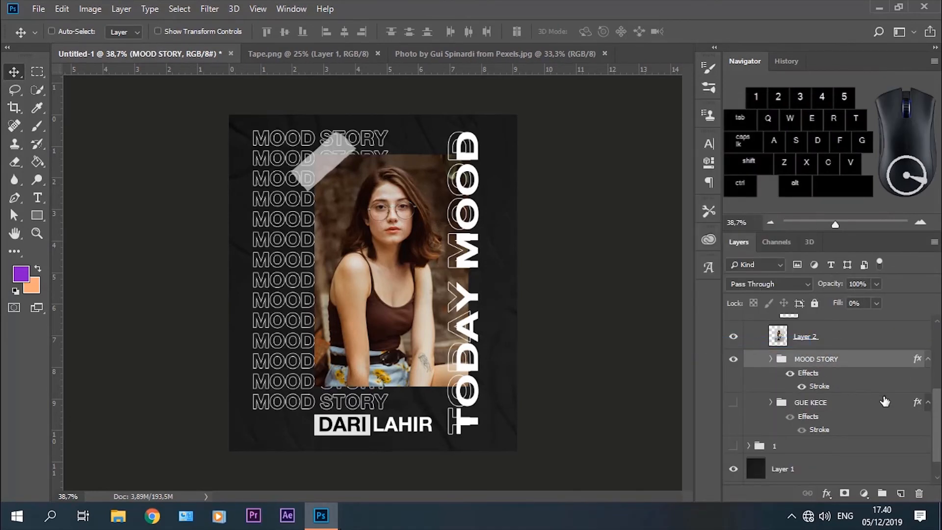
- Collapse the KECENATION group inside group 2 and rename it TODAY MOOD
{"action": "left_click_drag", "start_coordinate": [940, 417], "coordinate": [940, 351]}
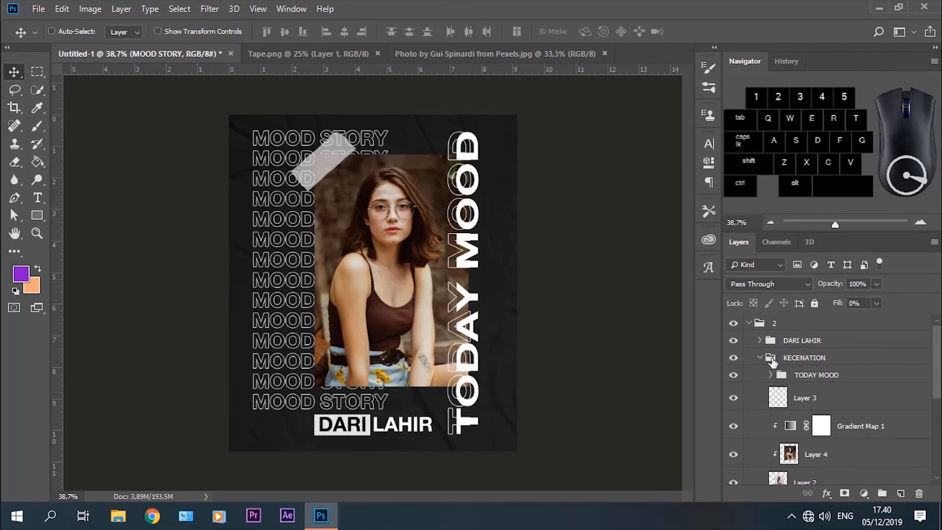
{"action": "left_click", "coordinate": [759, 358]}
{"action": "left_click", "coordinate": [789, 361]}
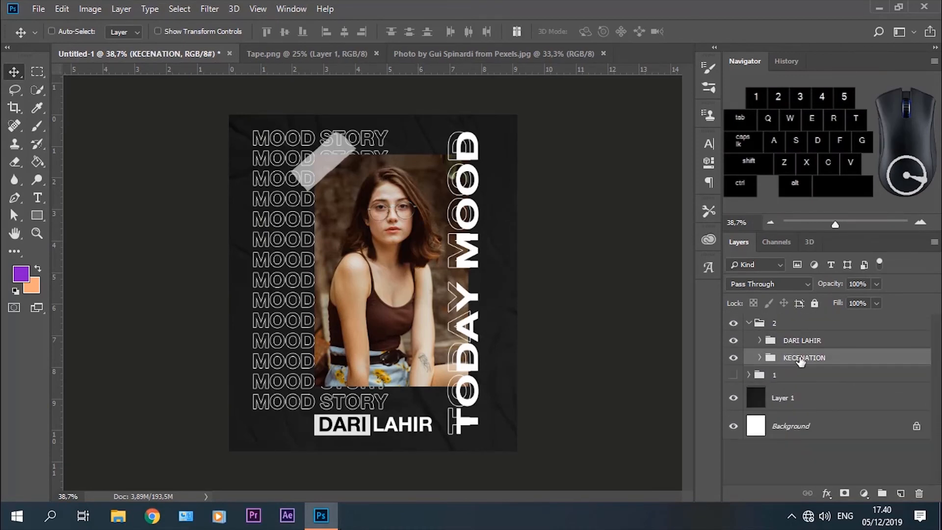
{"action": "double_click", "coordinate": [800, 358]}
{"action": "type", "text": "TODAY MOOD"}
{"action": "left_click", "coordinate": [852, 366]}
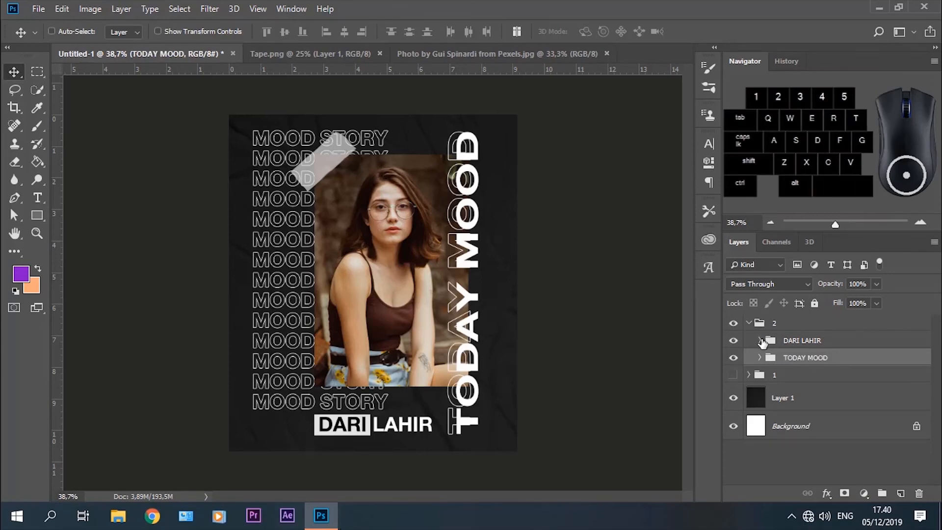
- Replace the DARI LAHIR text beneath the portrait with MOODY
{"action": "left_click", "coordinate": [761, 340]}
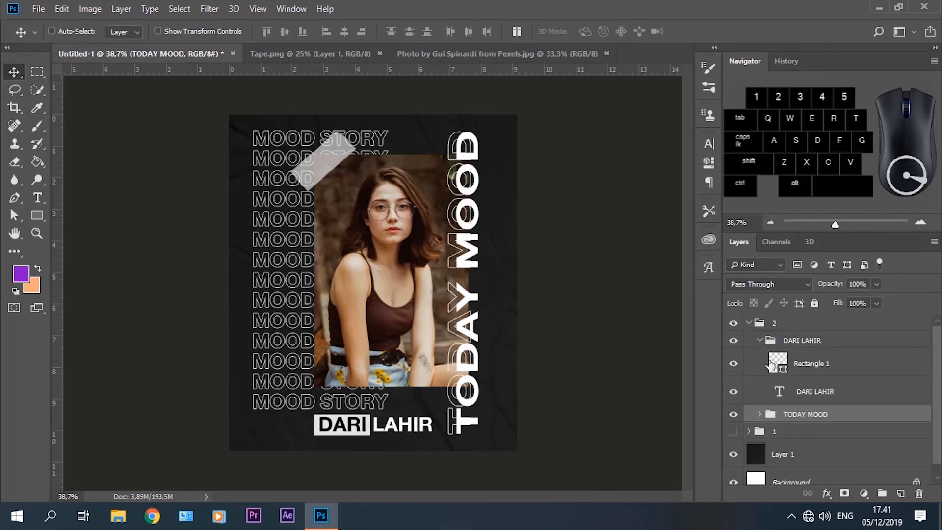
{"action": "left_click", "coordinate": [801, 391]}
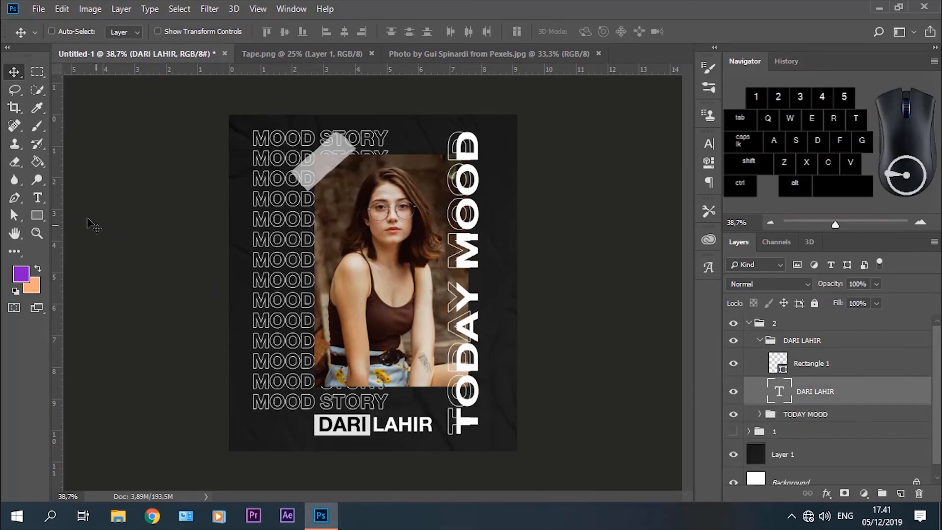
{"action": "left_click", "coordinate": [37, 197]}
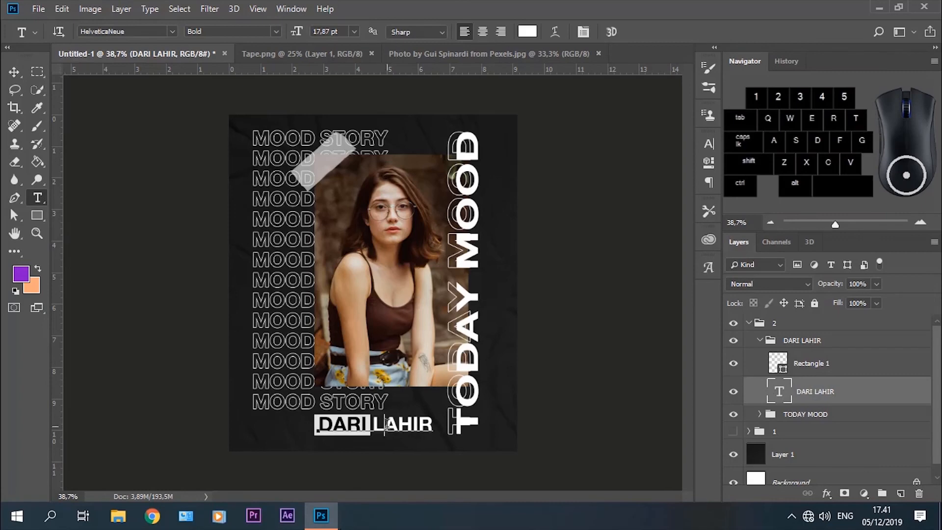
{"action": "left_click", "coordinate": [385, 425]}
{"action": "left_click", "coordinate": [184, 14]}
{"action": "left_click", "coordinate": [185, 23]}
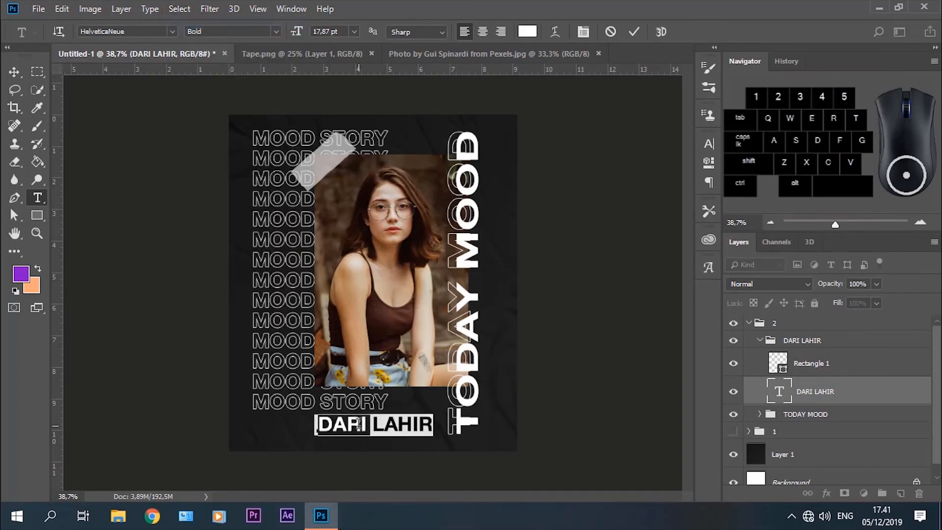
{"action": "type", "text": "MOODY"}
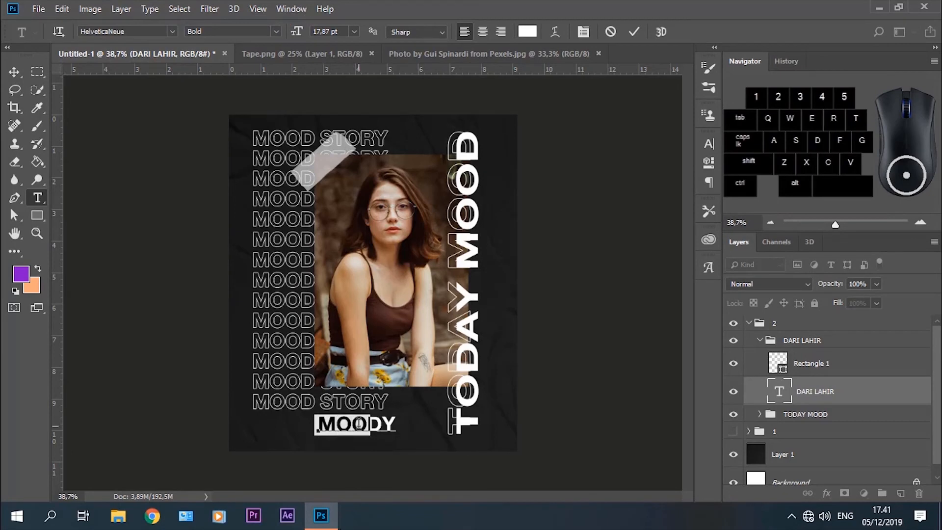
{"action": "left_click", "coordinate": [635, 32]}
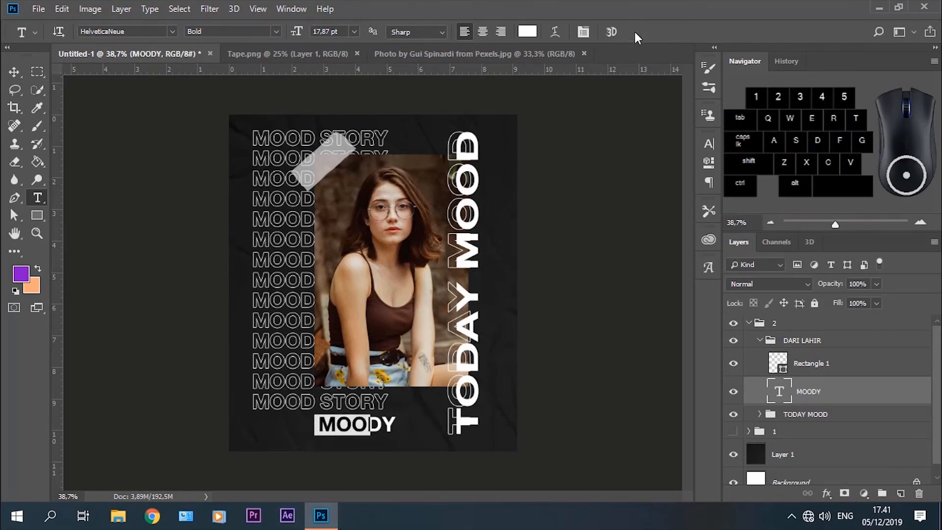
- Stretch Rectangle 1 rightward to about 154% width so it covers the whole word MOODY
{"action": "left_click", "coordinate": [812, 365]}
{"action": "left_click", "coordinate": [61, 8]}
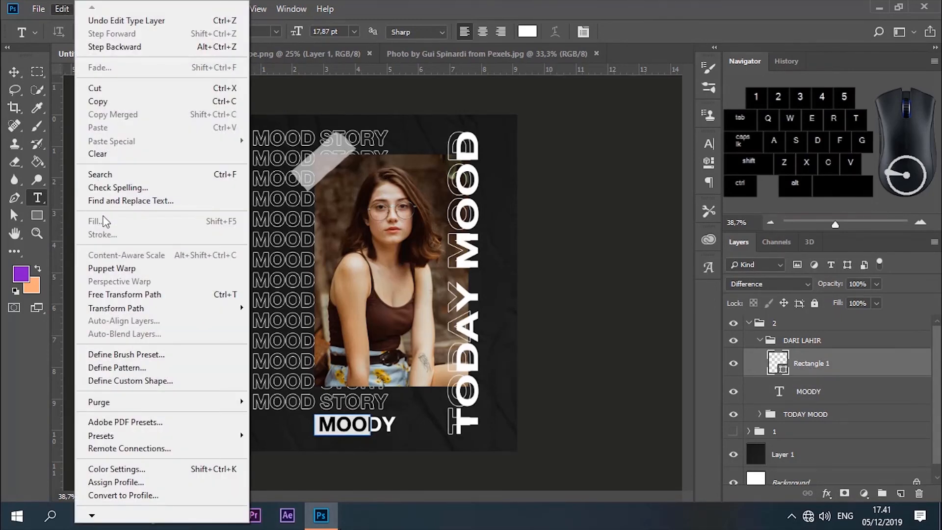
{"action": "left_click", "coordinate": [125, 295]}
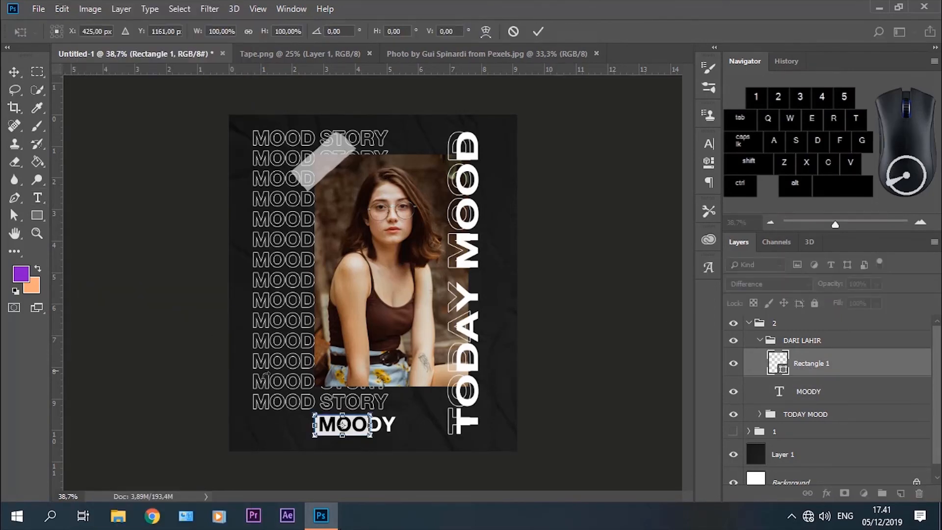
{"action": "scroll", "coordinate": [367, 428], "scroll_direction": "up", "scroll_amount": 3}
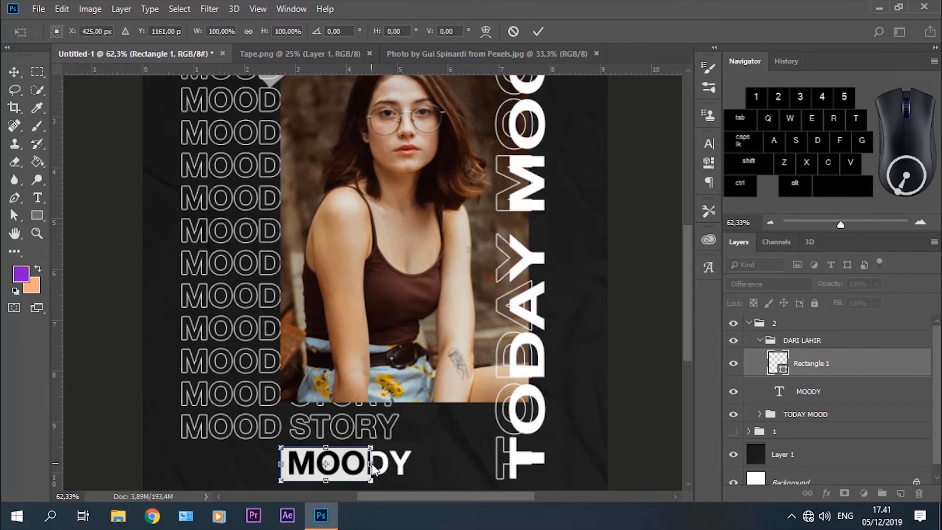
{"action": "key", "text": "alt"}
{"action": "left_click_drag", "start_coordinate": [370, 462], "coordinate": [419, 462]}
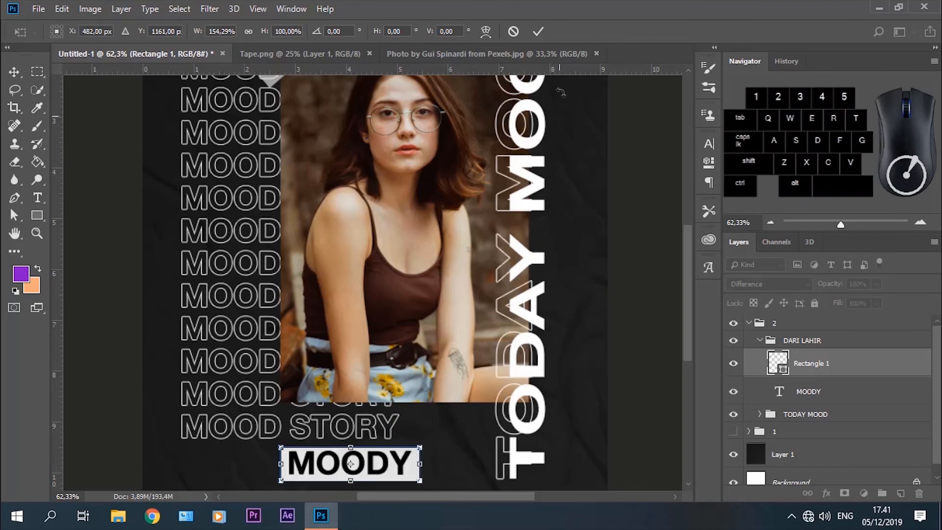
{"action": "left_click", "coordinate": [538, 31]}
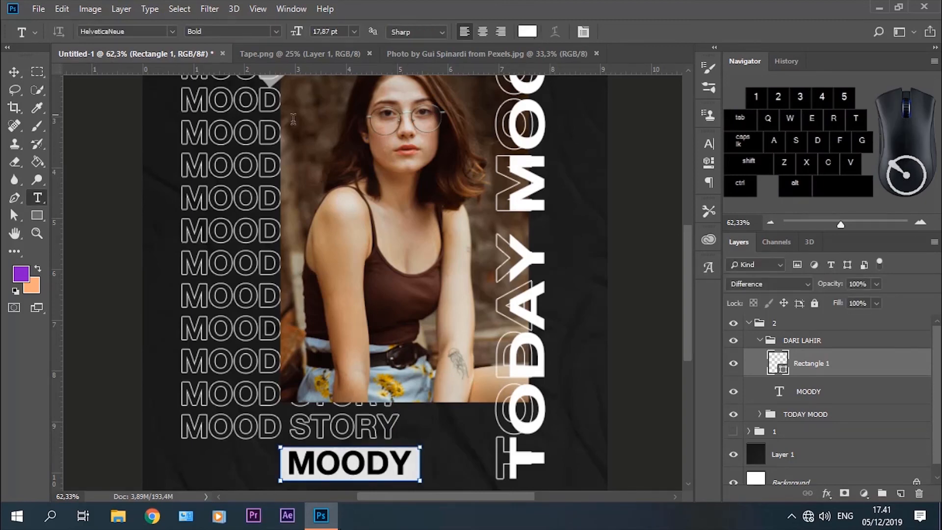
- Centre the DARI LAHIR group horizontally on the whole canvas, then clear the selection
{"action": "left_click", "coordinate": [14, 72]}
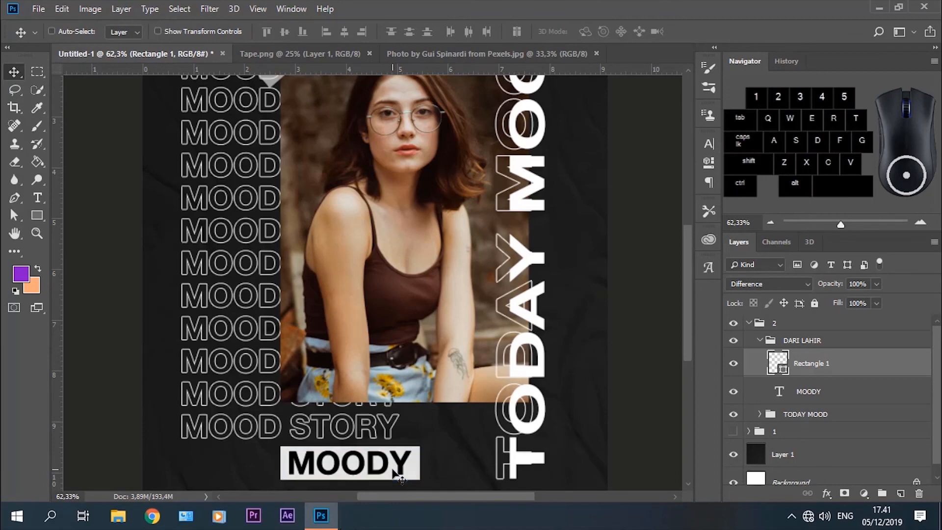
{"action": "left_click", "coordinate": [814, 343]}
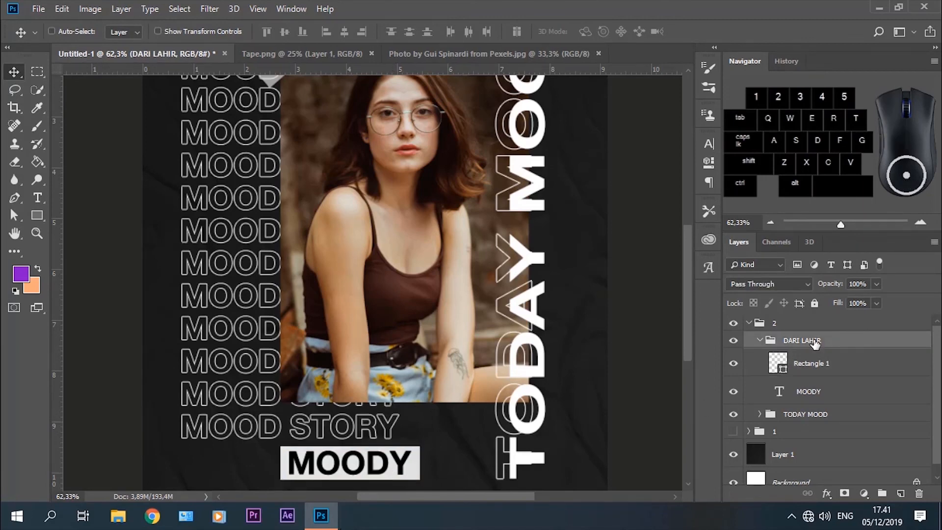
{"action": "left_click", "coordinate": [179, 9]}
{"action": "left_click", "coordinate": [186, 20]}
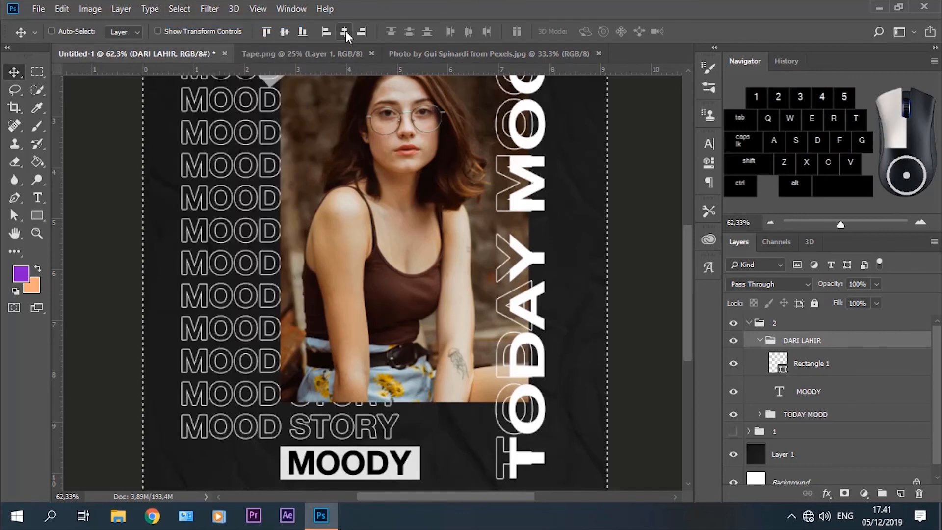
{"action": "left_click", "coordinate": [346, 31]}
{"action": "left_click", "coordinate": [179, 8]}
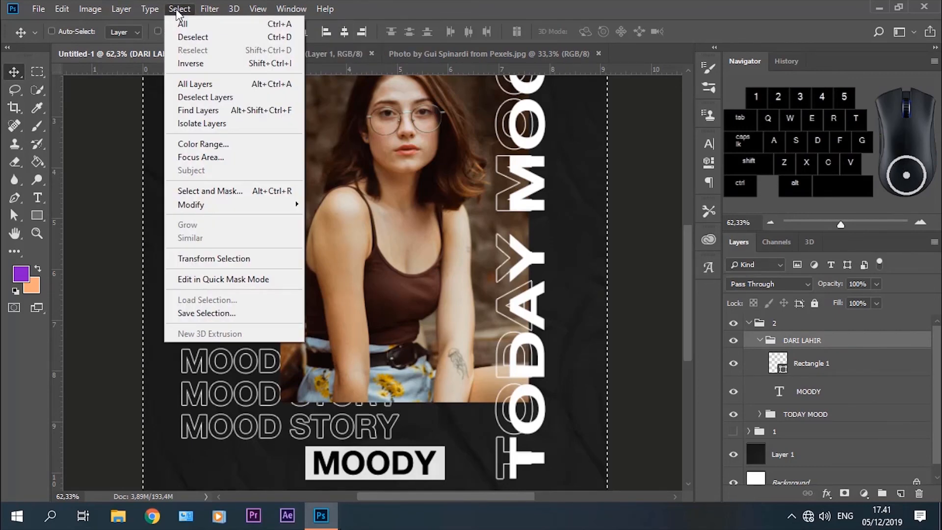
{"action": "left_click", "coordinate": [184, 37]}
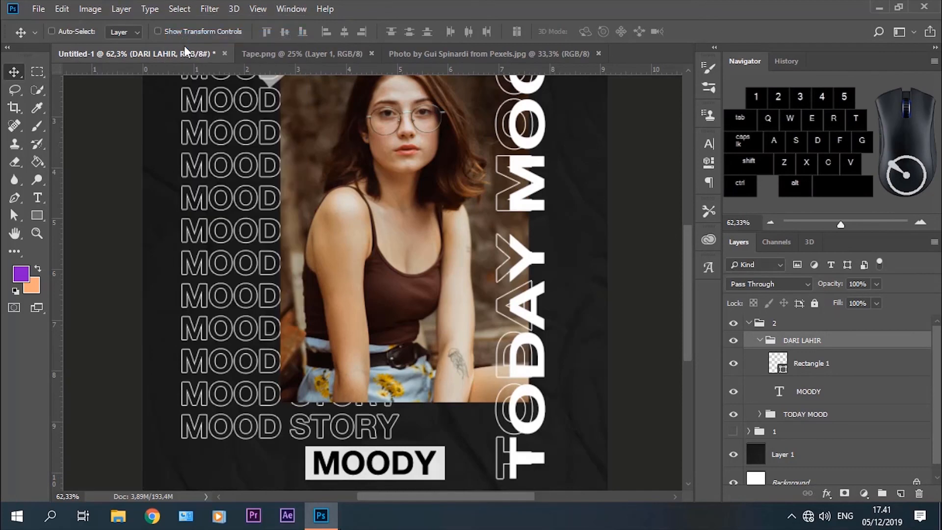
- Fit the poster to the screen and close the portrait photo and Tape.png documents
{"action": "left_click", "coordinate": [36, 232]}
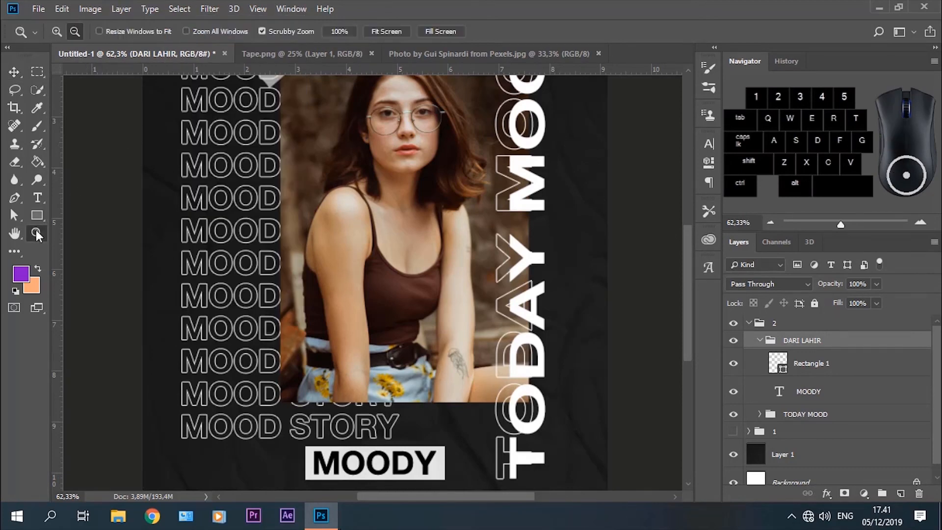
{"action": "left_click", "coordinate": [380, 32]}
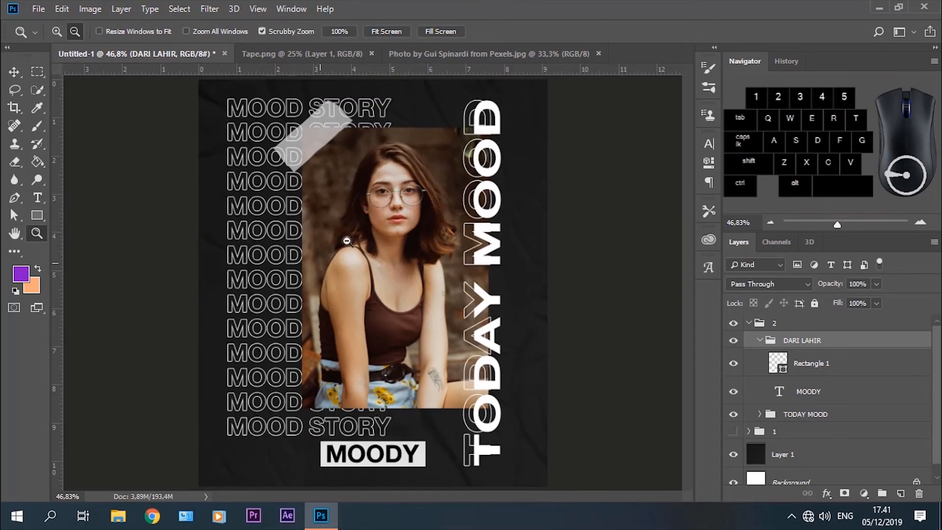
{"action": "left_click", "coordinate": [598, 53]}
{"action": "left_click", "coordinate": [371, 54]}
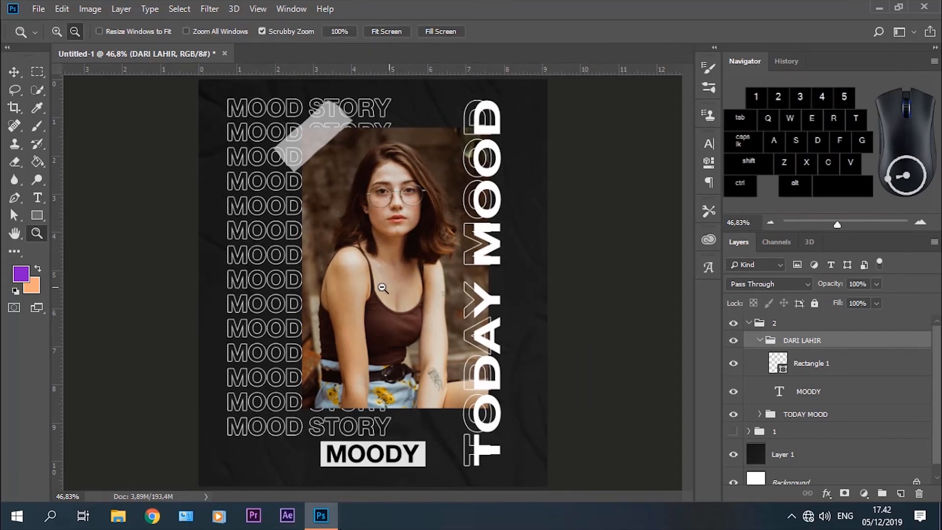
- Duplicate the crumpled-paper Layer 1 into group 2, directly below the TODAY MOOD group
{"action": "left_click", "coordinate": [759, 325]}
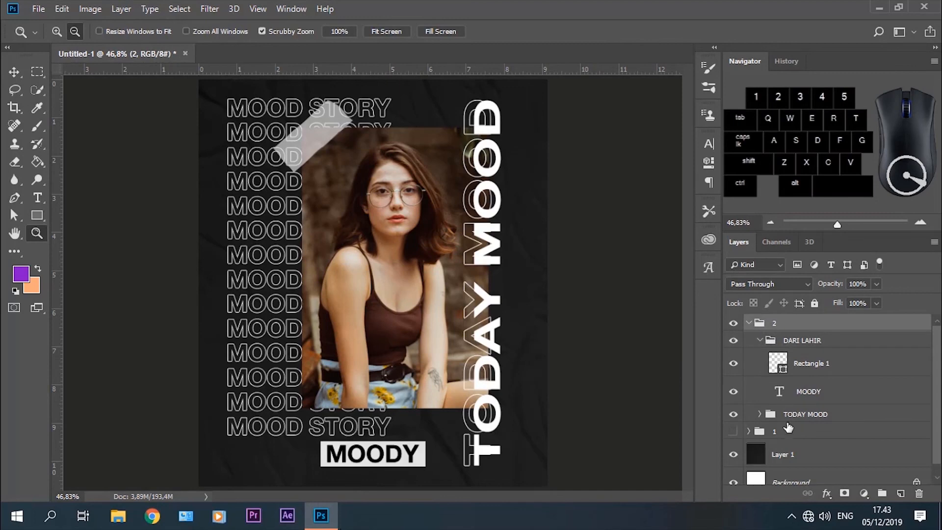
{"action": "left_click", "coordinate": [791, 463]}
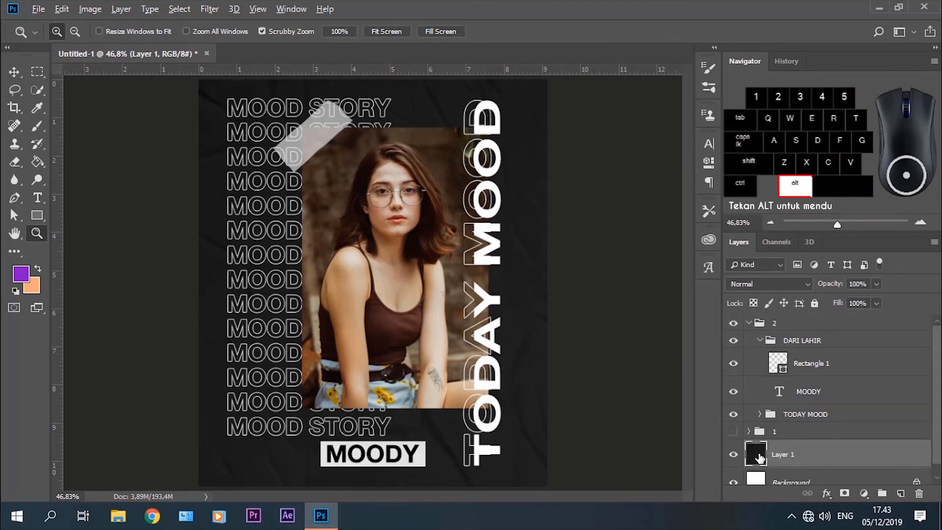
{"action": "left_click_drag", "start_coordinate": [780, 454], "coordinate": [765, 437]}
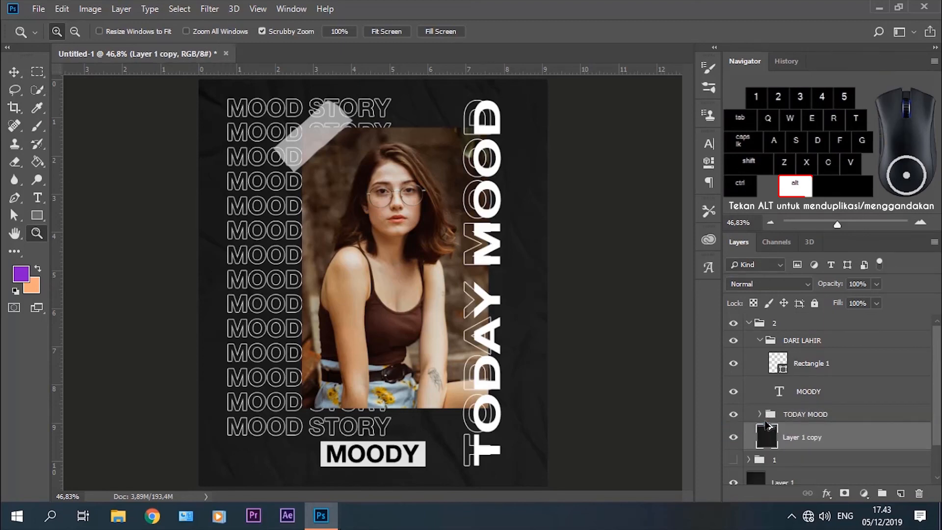
- Collapse group 2, make group 1 visible and hide group 2
{"action": "left_click", "coordinate": [748, 324]}
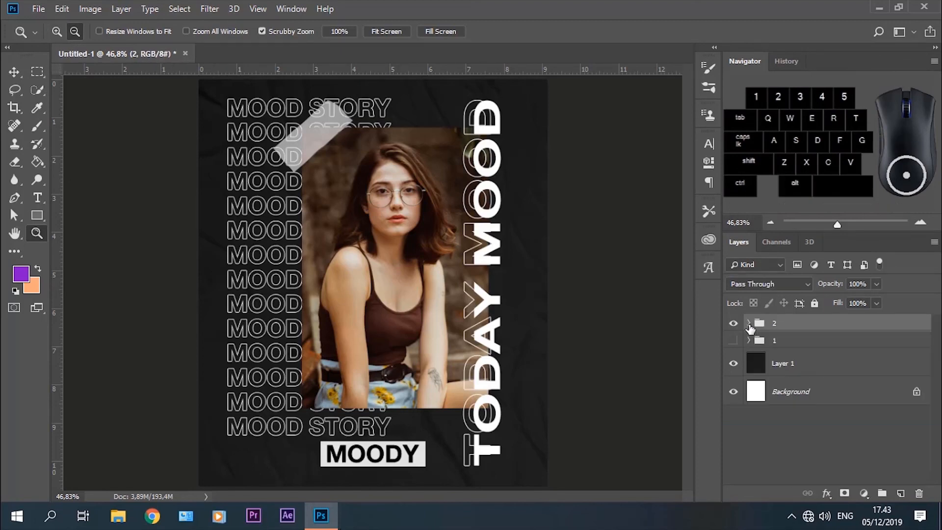
{"action": "left_click", "coordinate": [734, 342]}
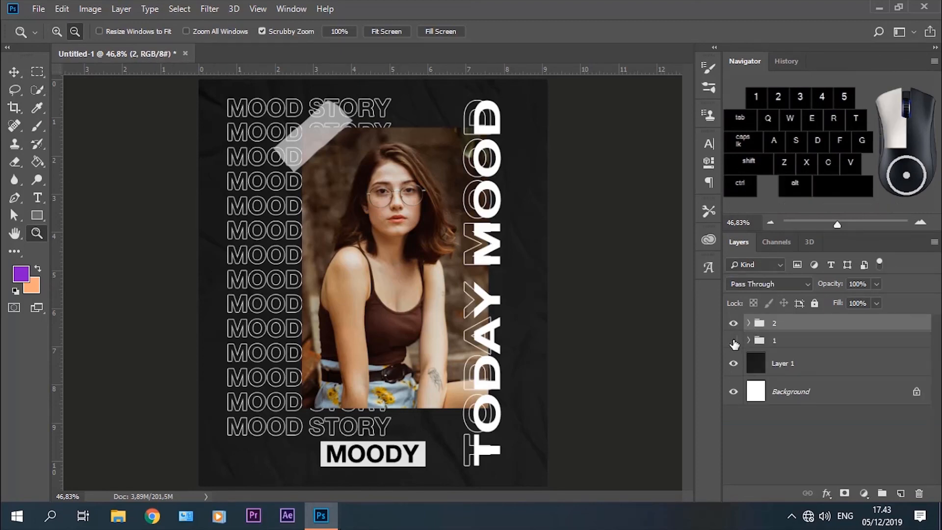
{"action": "left_click", "coordinate": [734, 324]}
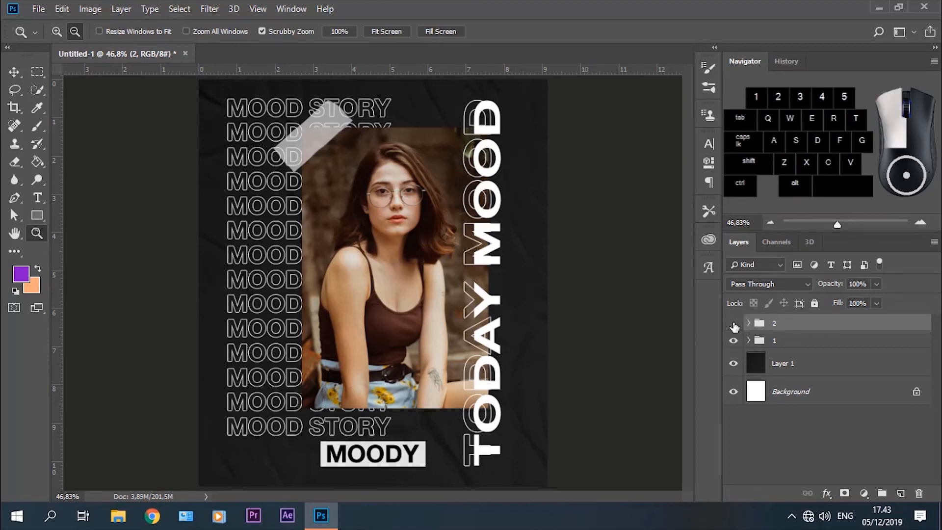